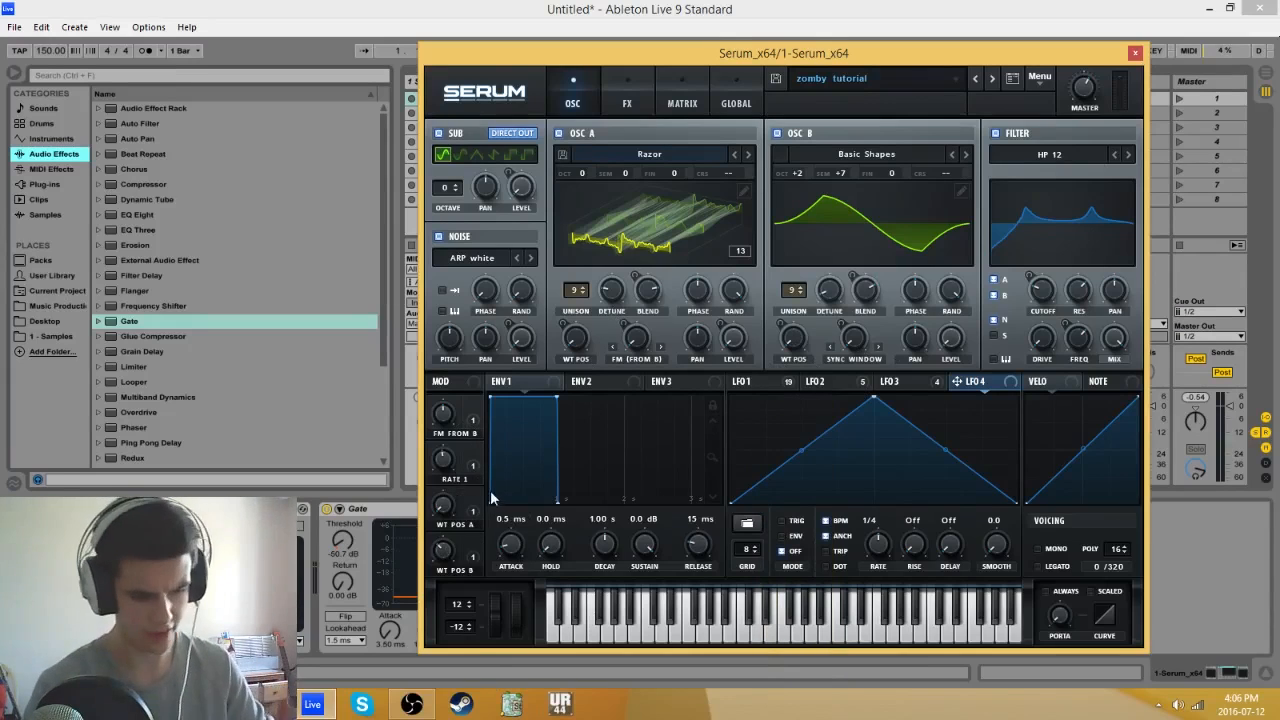
pyautogui.moveTo(438, 515); pyautogui.dragTo(469, 472)
pyautogui.moveTo(442, 556)
pyautogui.mouseDown()
pyautogui.moveTo(477, 491)
pyautogui.moveTo(447, 556)
pyautogui.mouseUp()
pyautogui.moveTo(443, 459); pyautogui.dragTo(451, 570)
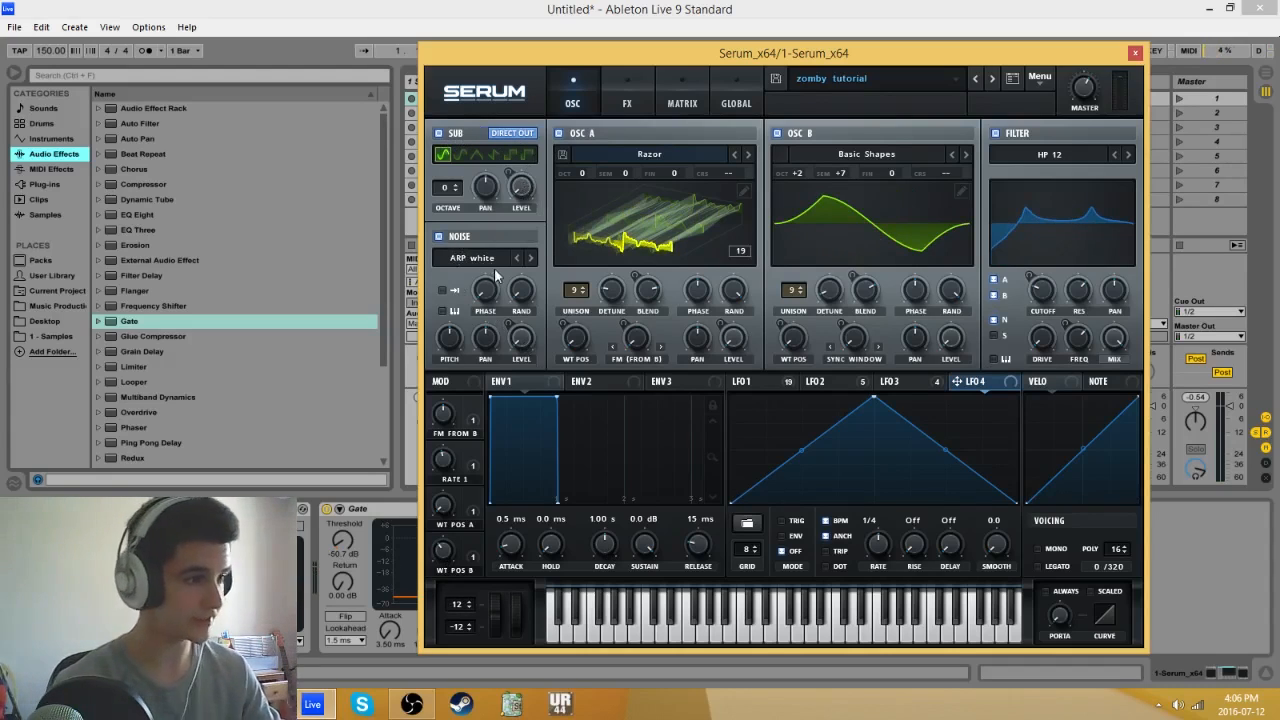
# Step: Choose the ARP white sample from the Analog noises for the noise oscillator
pyautogui.click(455, 257)
pyautogui.moveTo(470, 276)
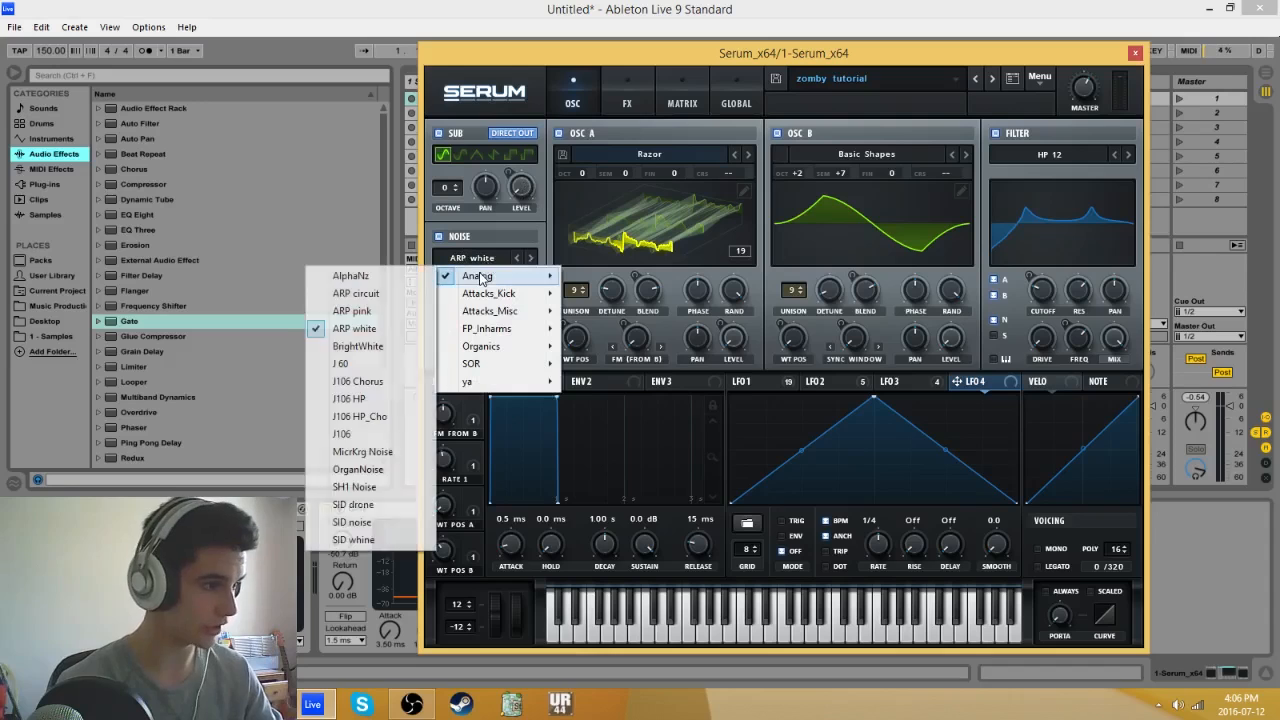
pyautogui.click(367, 333)
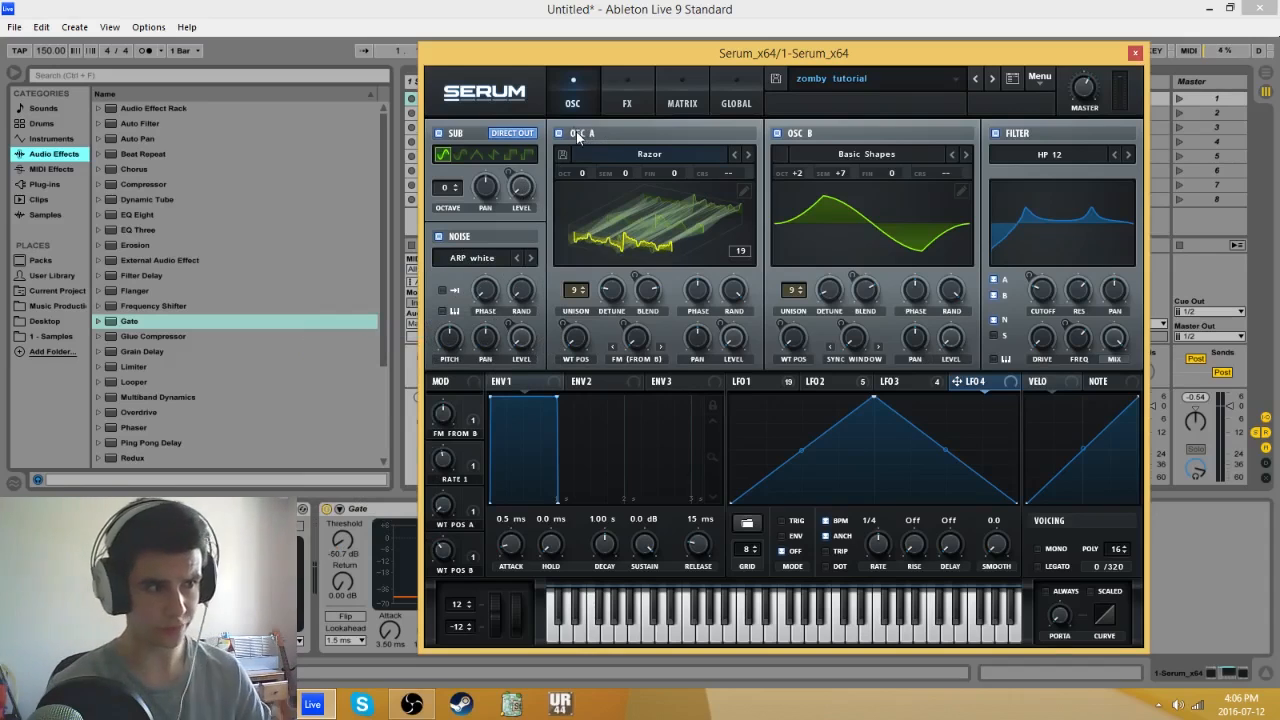
# Step: Load the Razor wavetable from the Digital category into oscillator A
pyautogui.click(640, 156)
pyautogui.moveTo(612, 193)
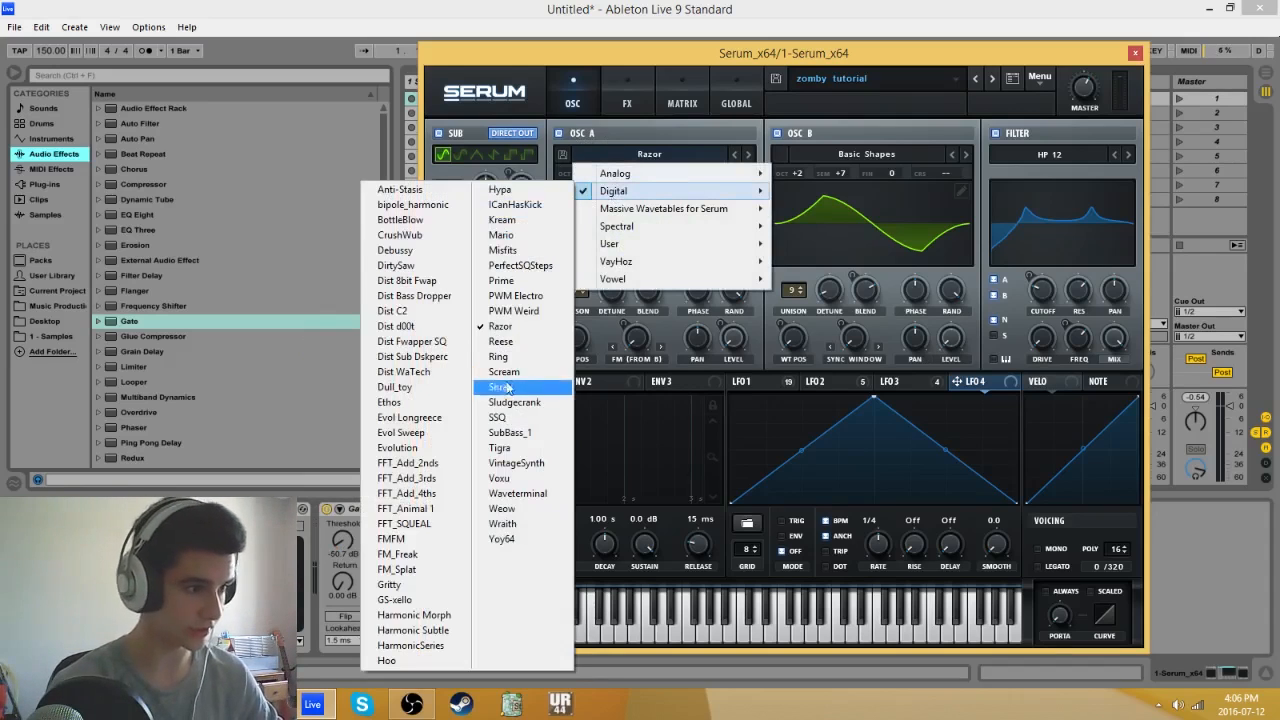
pyautogui.click(531, 327)
# Step: Open oscillator A's wavetable for editing, remove its morph tables and apply the Proc:Squarify multi formula
pyautogui.click(743, 191)
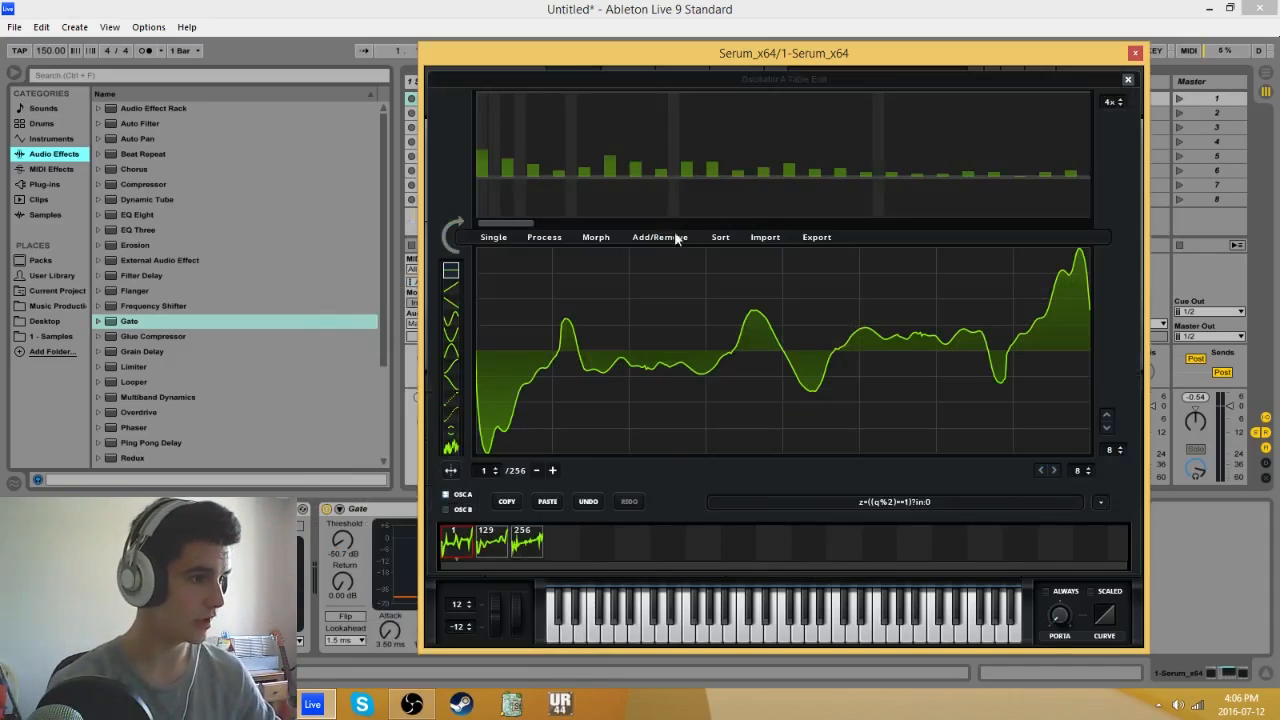
pyautogui.click(596, 238)
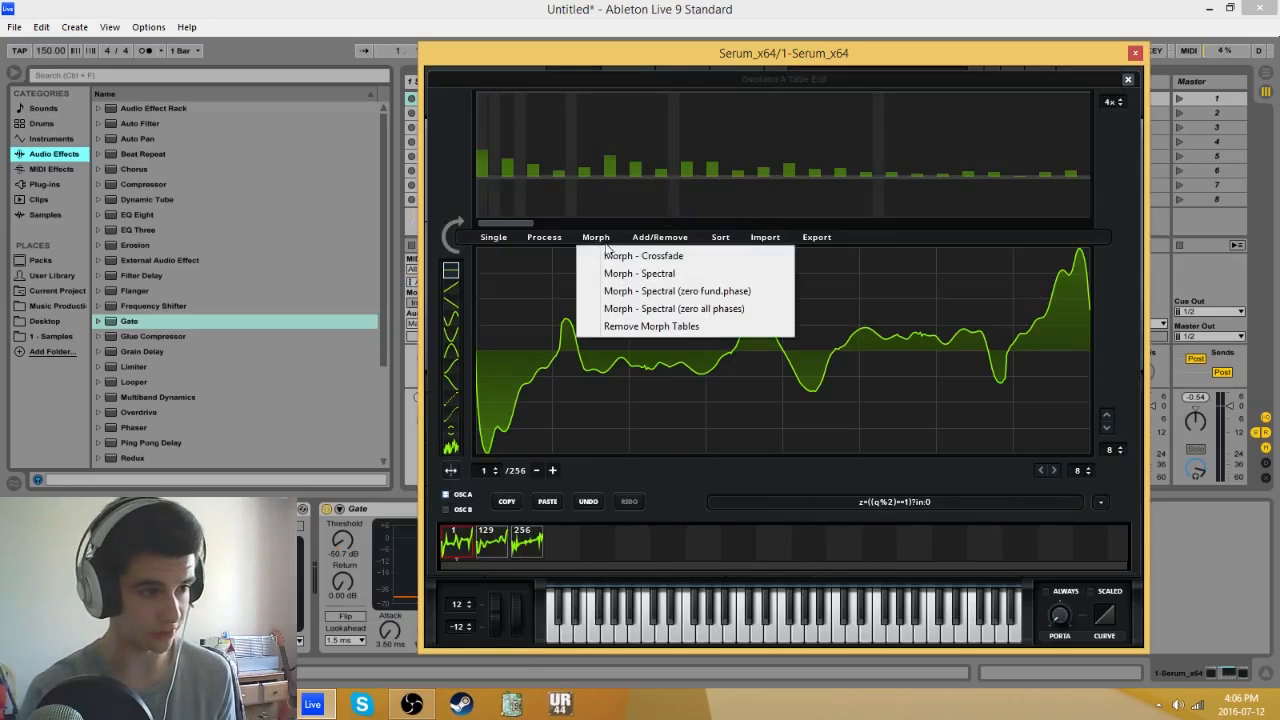
pyautogui.click(639, 327)
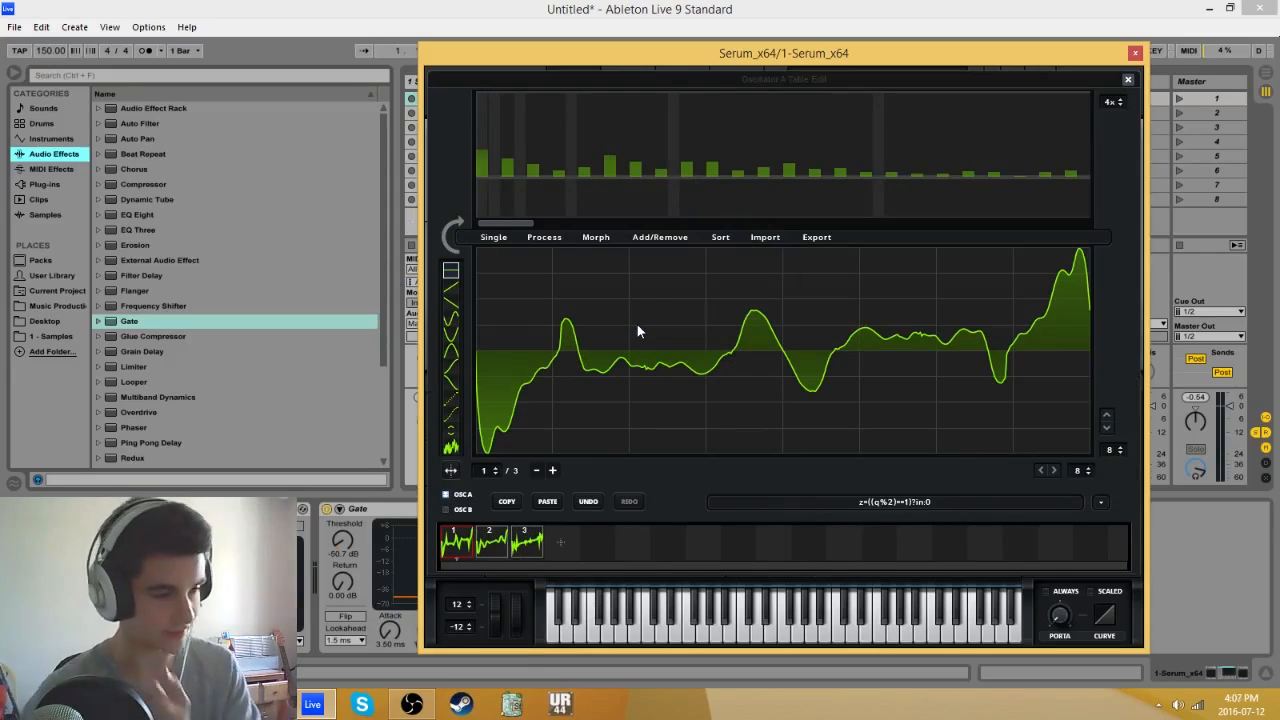
pyautogui.click(1101, 502)
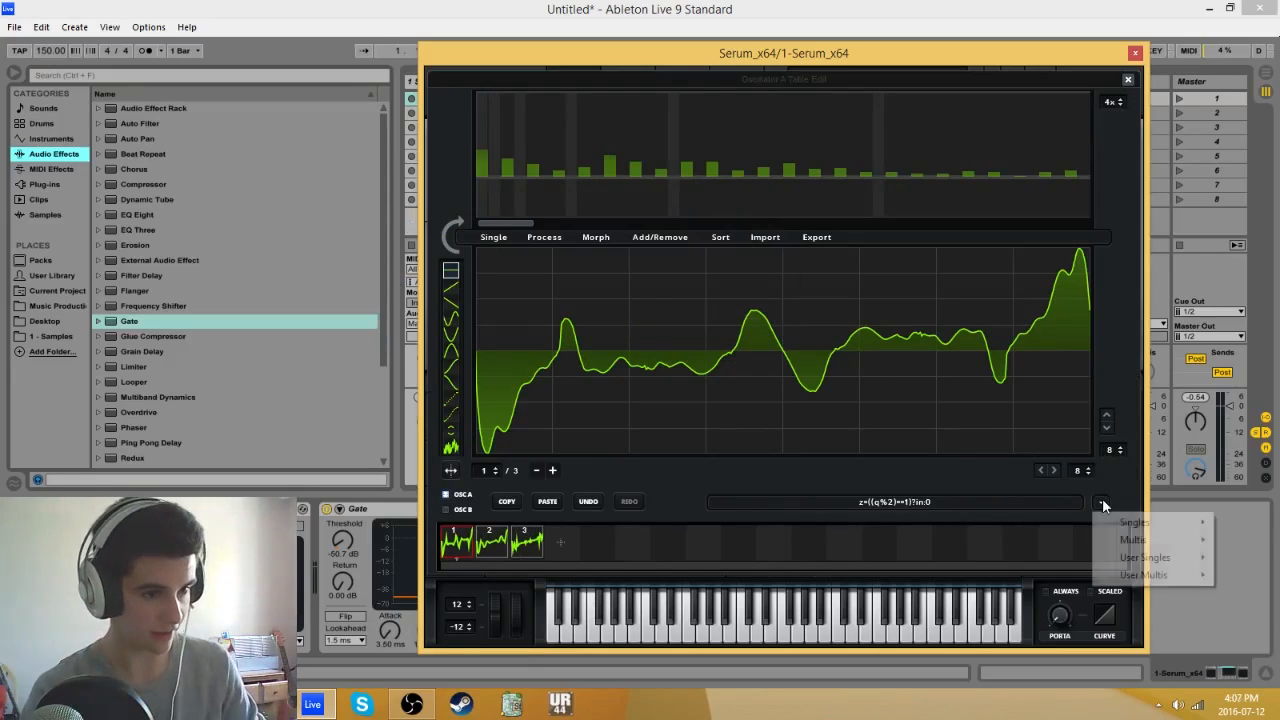
pyautogui.moveTo(1131, 545)
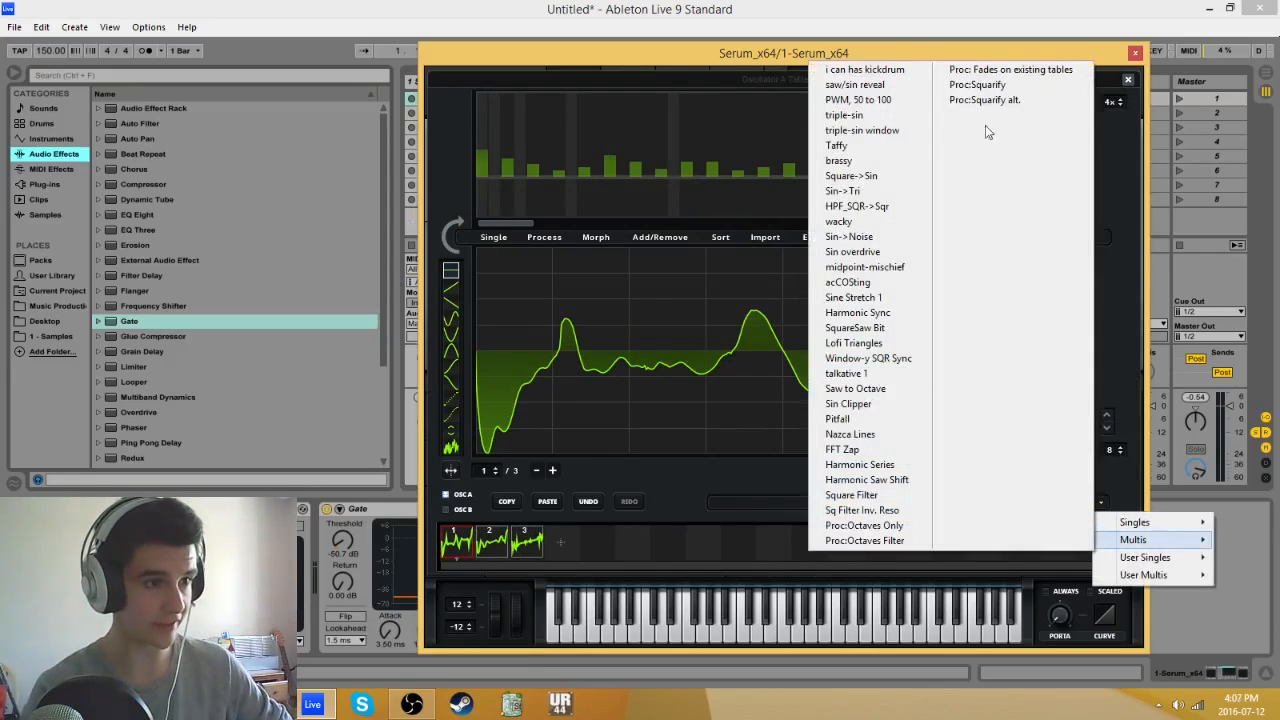
pyautogui.click(977, 85)
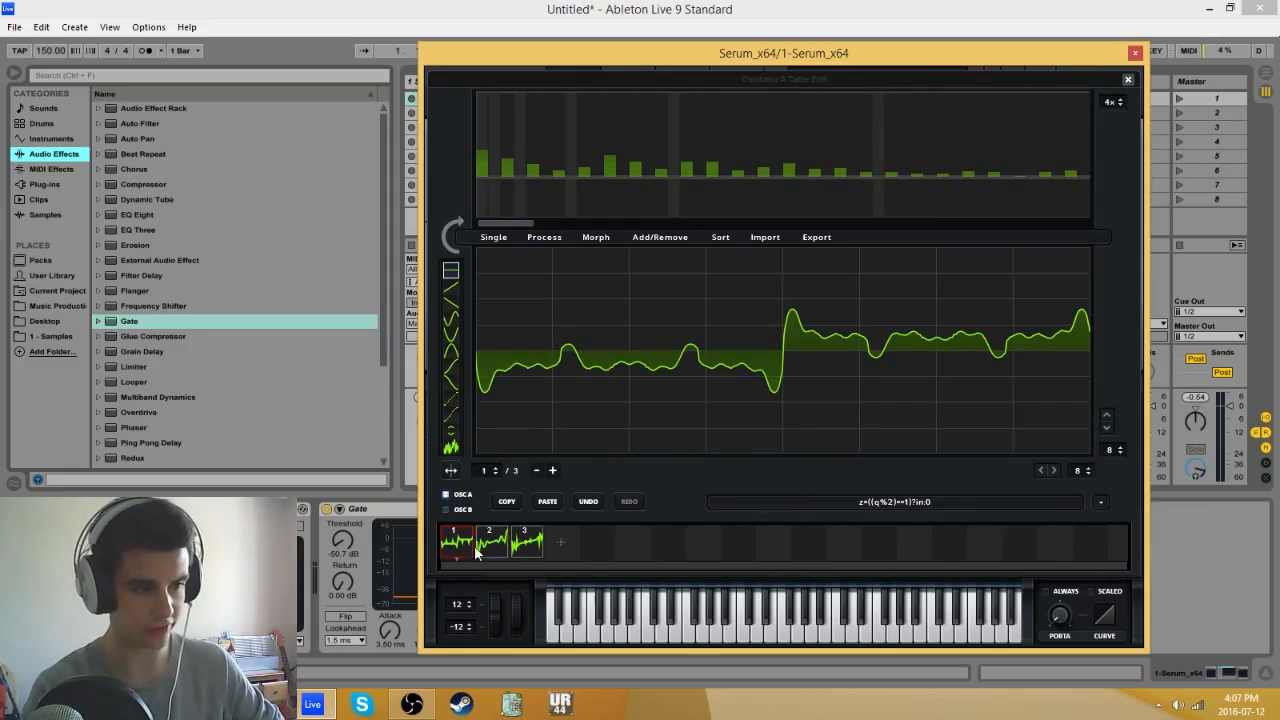
# Step: Morph oscillator A's wavetable frames with Crossfade and close the wavetable editor
pyautogui.click(596, 237)
pyautogui.click(590, 256)
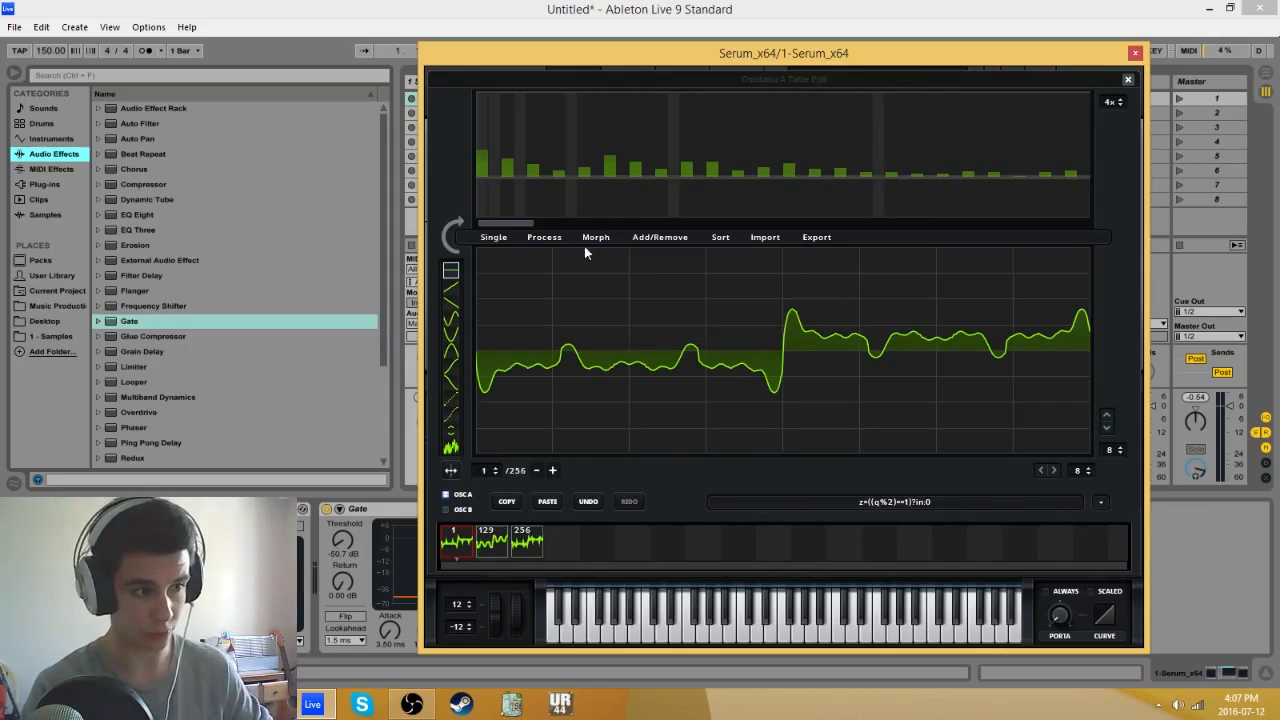
pyautogui.click(545, 237)
pyautogui.click(588, 258)
pyautogui.click(1126, 81)
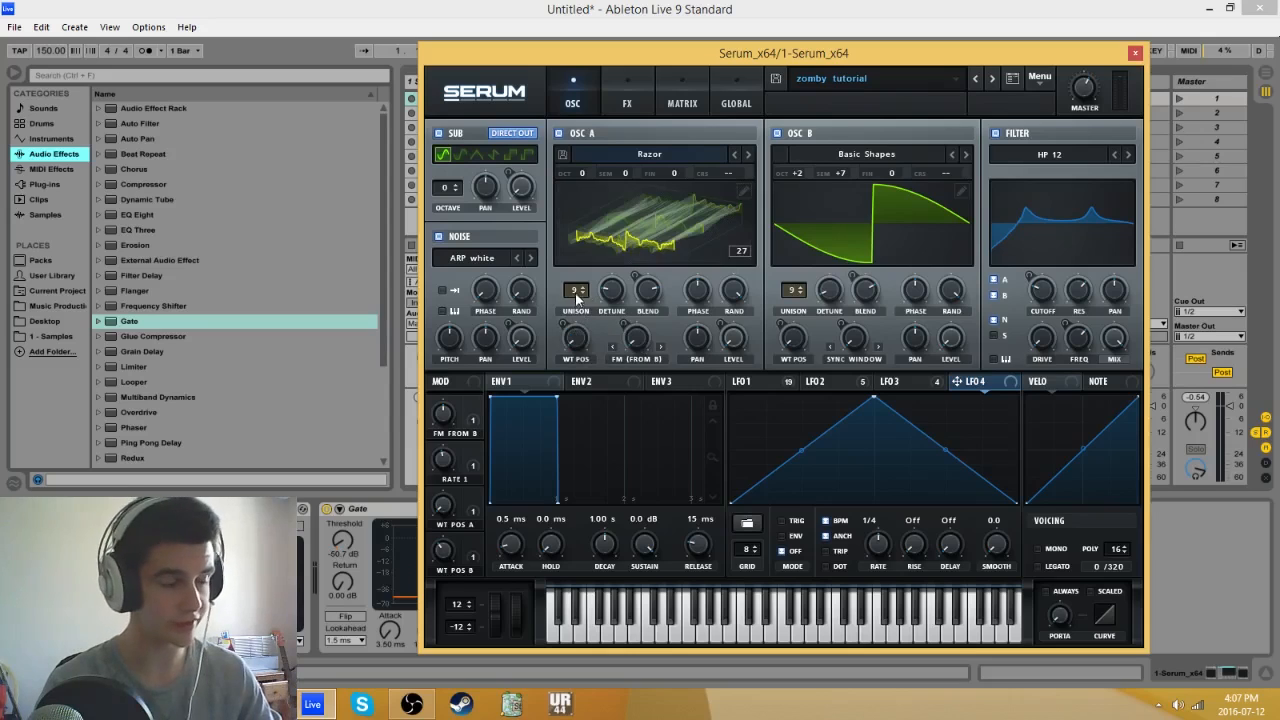
# Step: Lower oscillator A's wavetable position to 1 and set its warp mode to FM (from B)
pyautogui.moveTo(614, 291)
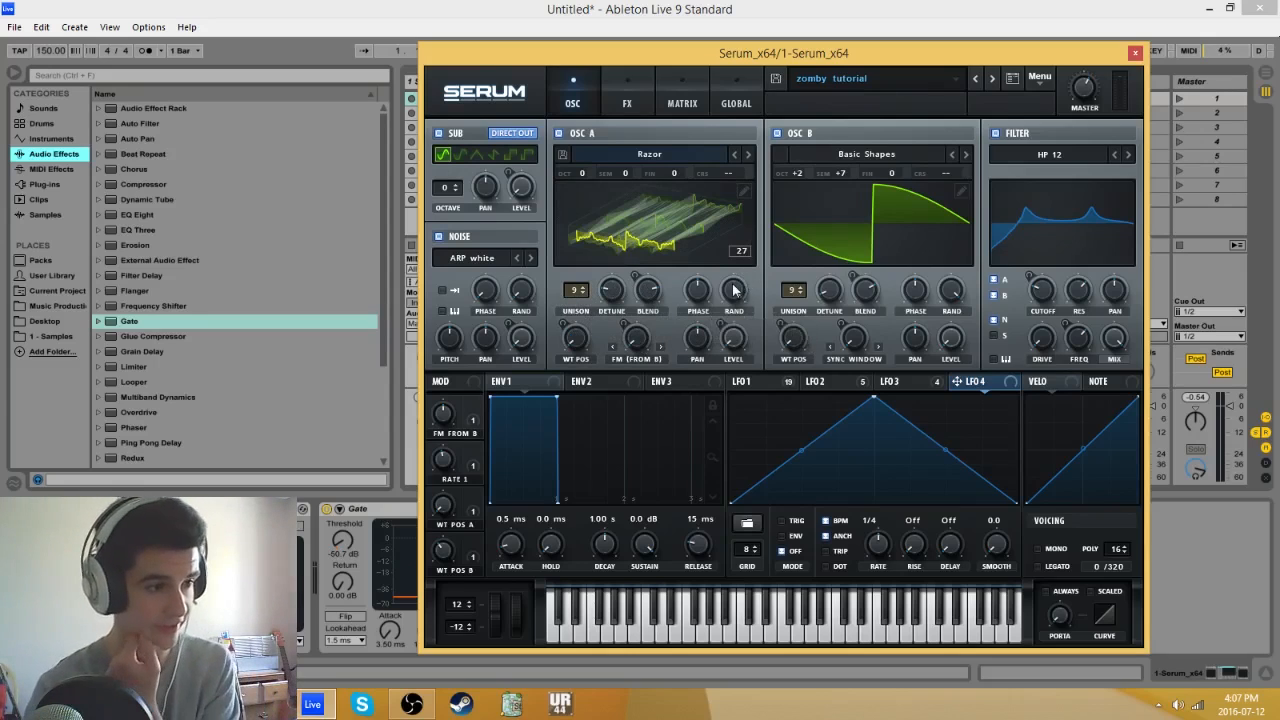
pyautogui.moveTo(577, 340); pyautogui.dragTo(580, 348)
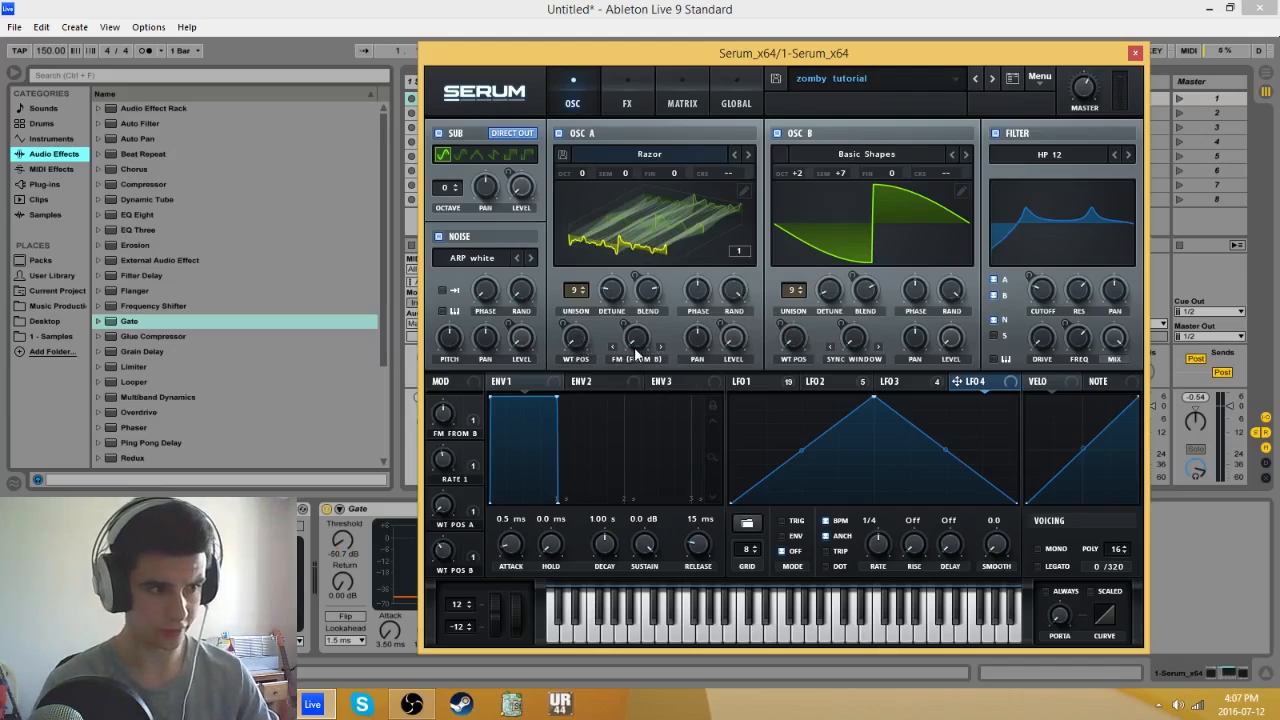
pyautogui.click(640, 357)
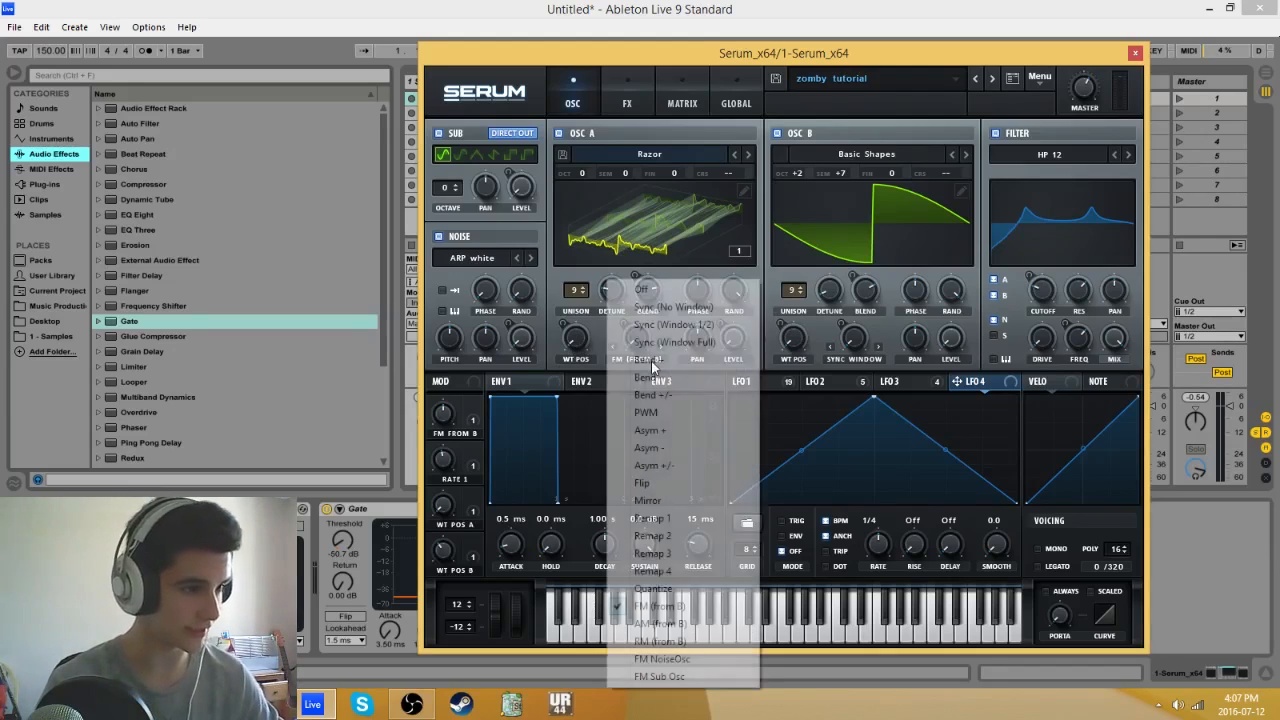
pyautogui.click(663, 608)
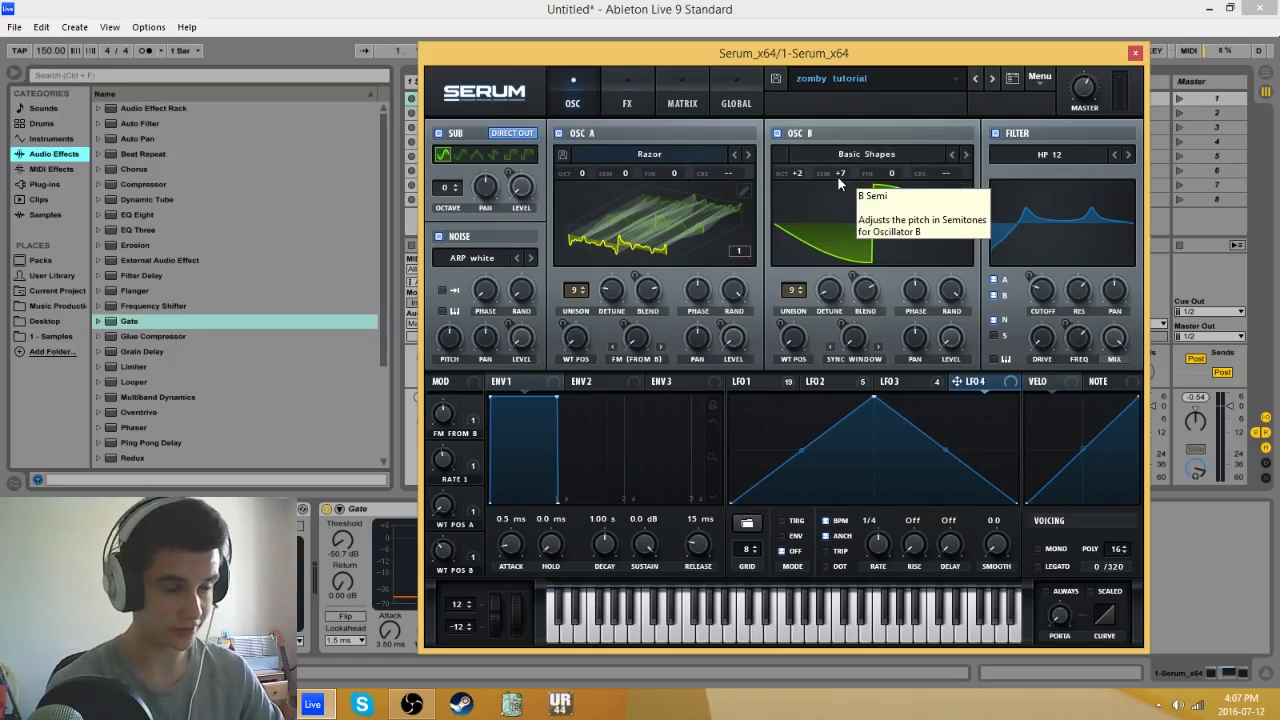
# Step: Load the Analog wavetable Basic Shapes into oscillator B, show it in 3D and set its wavetable position to 1
pyautogui.click(870, 156)
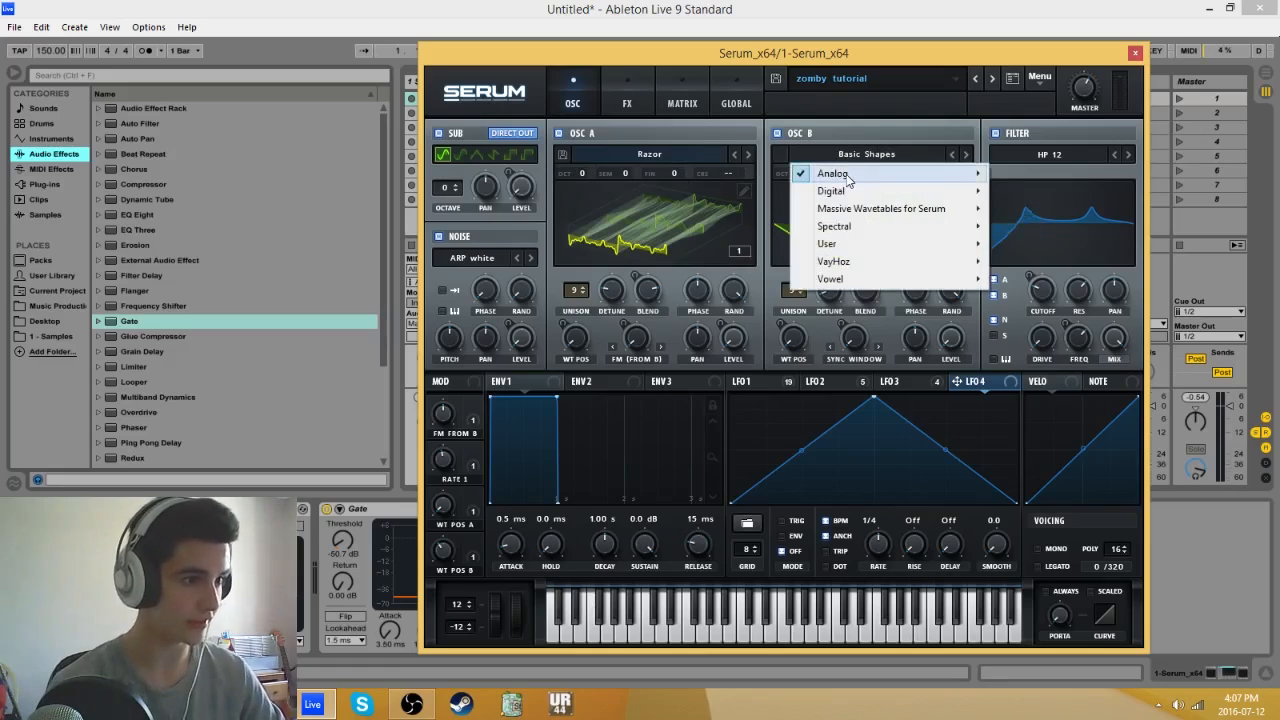
pyautogui.moveTo(850, 178)
pyautogui.click(628, 250)
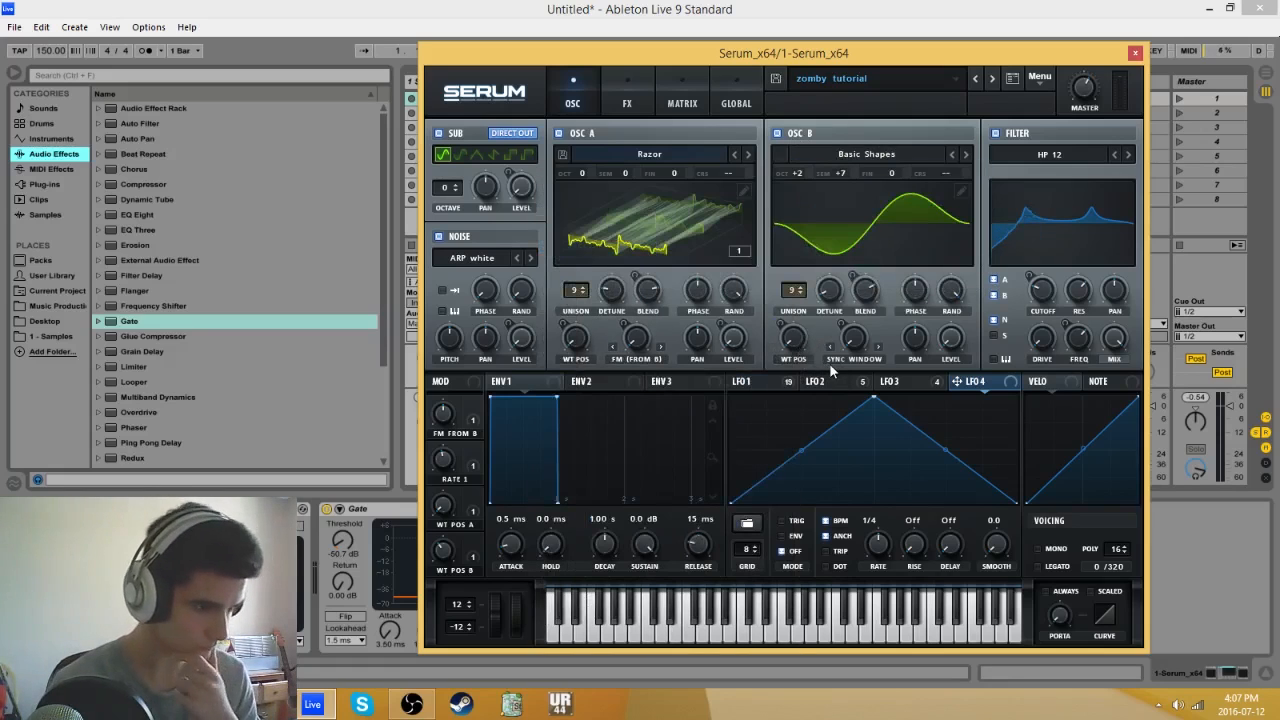
pyautogui.click(910, 215)
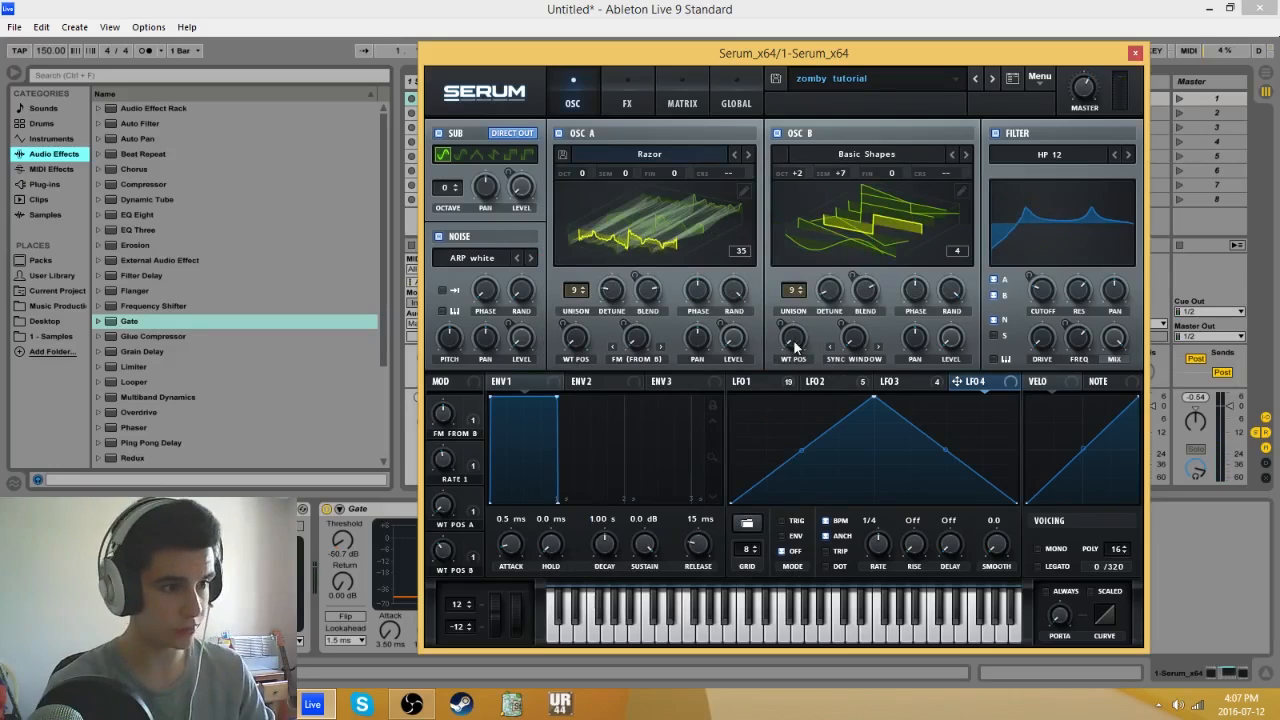
pyautogui.moveTo(792, 338); pyautogui.dragTo(786, 356)
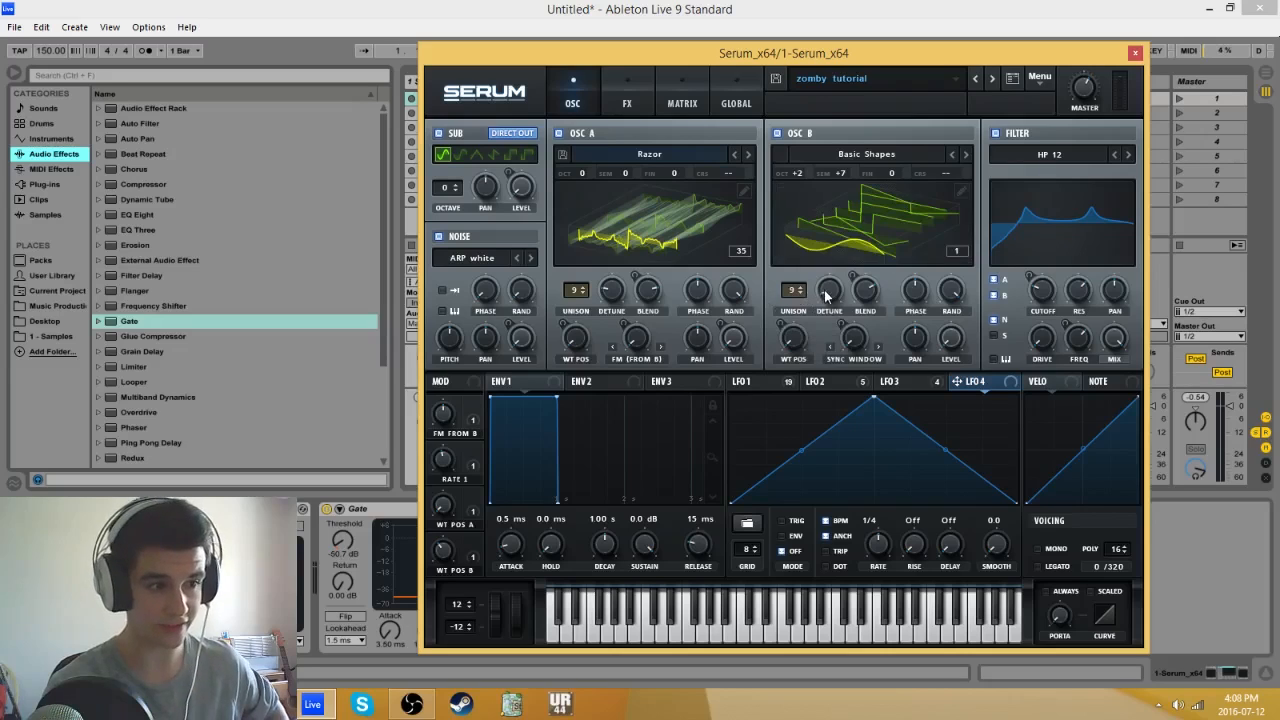
# Step: Adjust oscillator B's unison detune and set its warp mode to Sync (Window Full)
pyautogui.moveTo(828, 291); pyautogui.dragTo(834, 296)
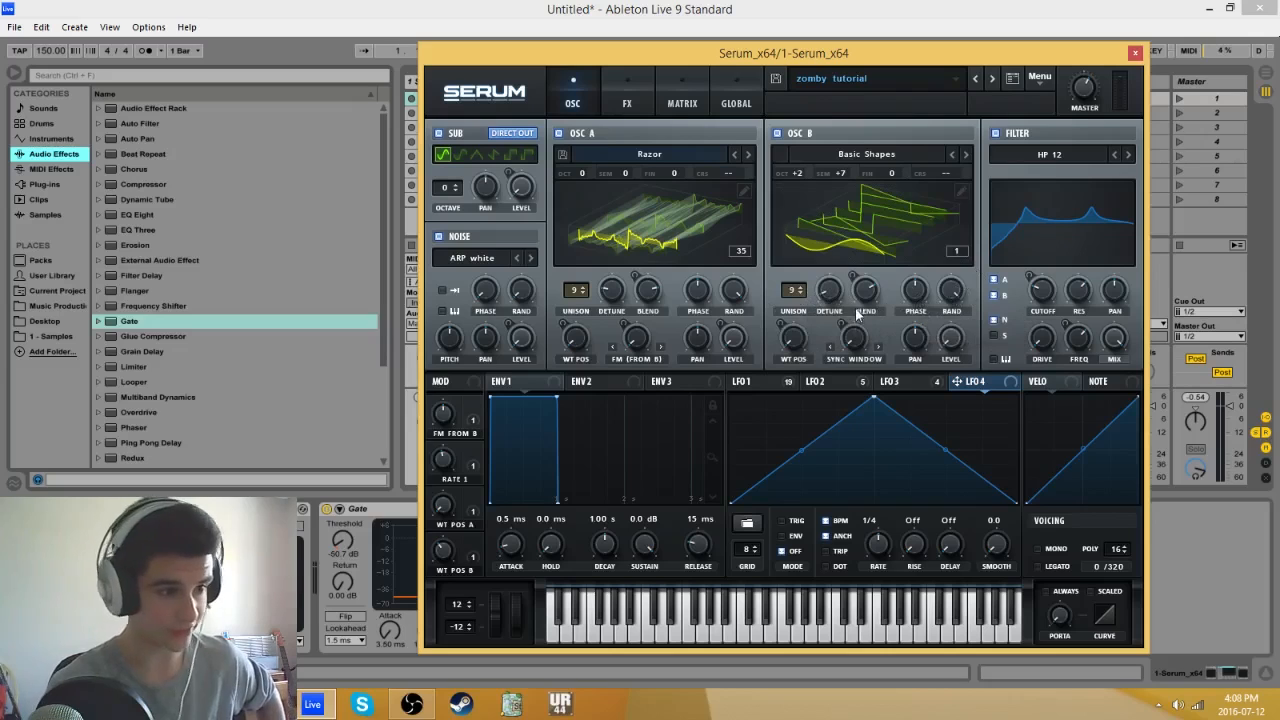
pyautogui.moveTo(866, 296)
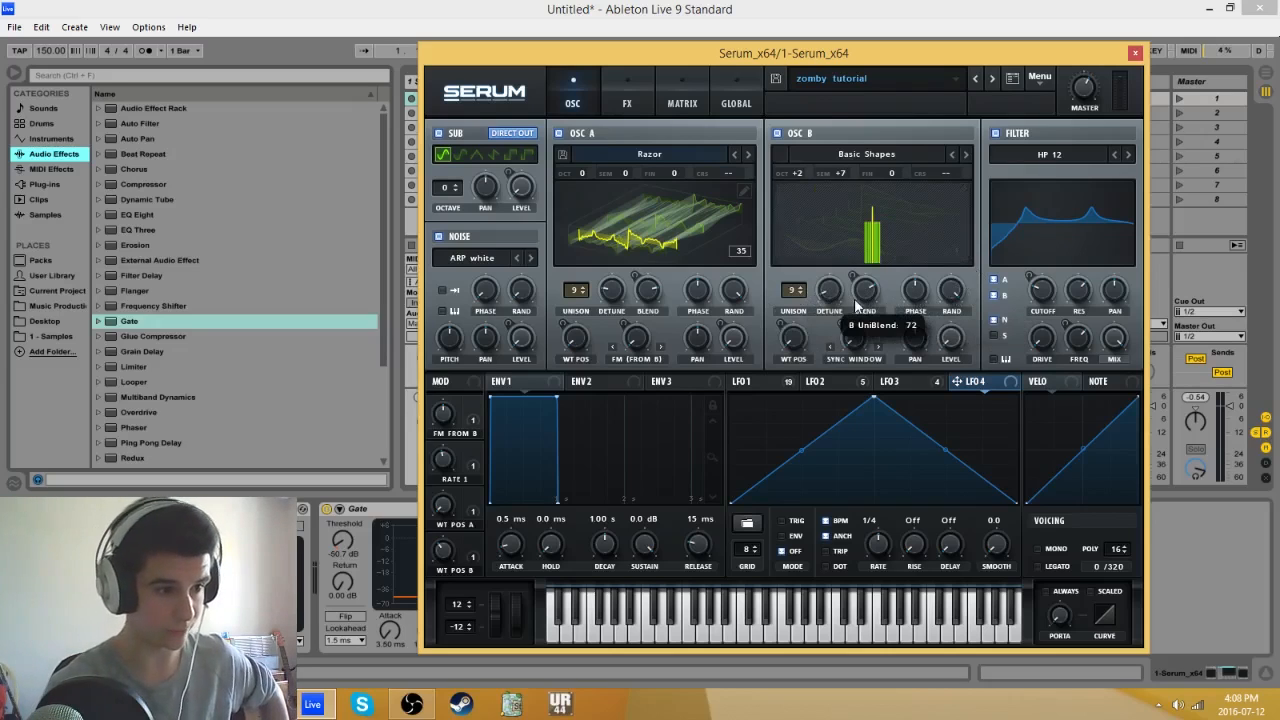
pyautogui.click(875, 358)
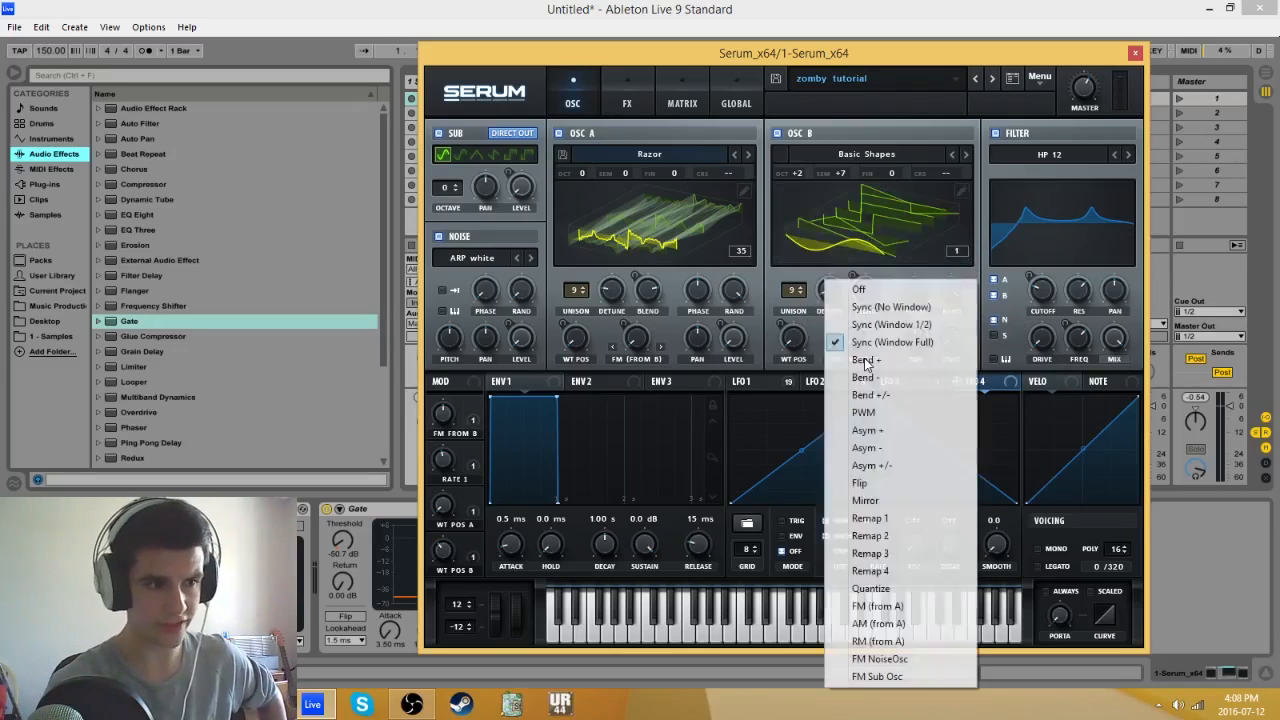
pyautogui.click(916, 343)
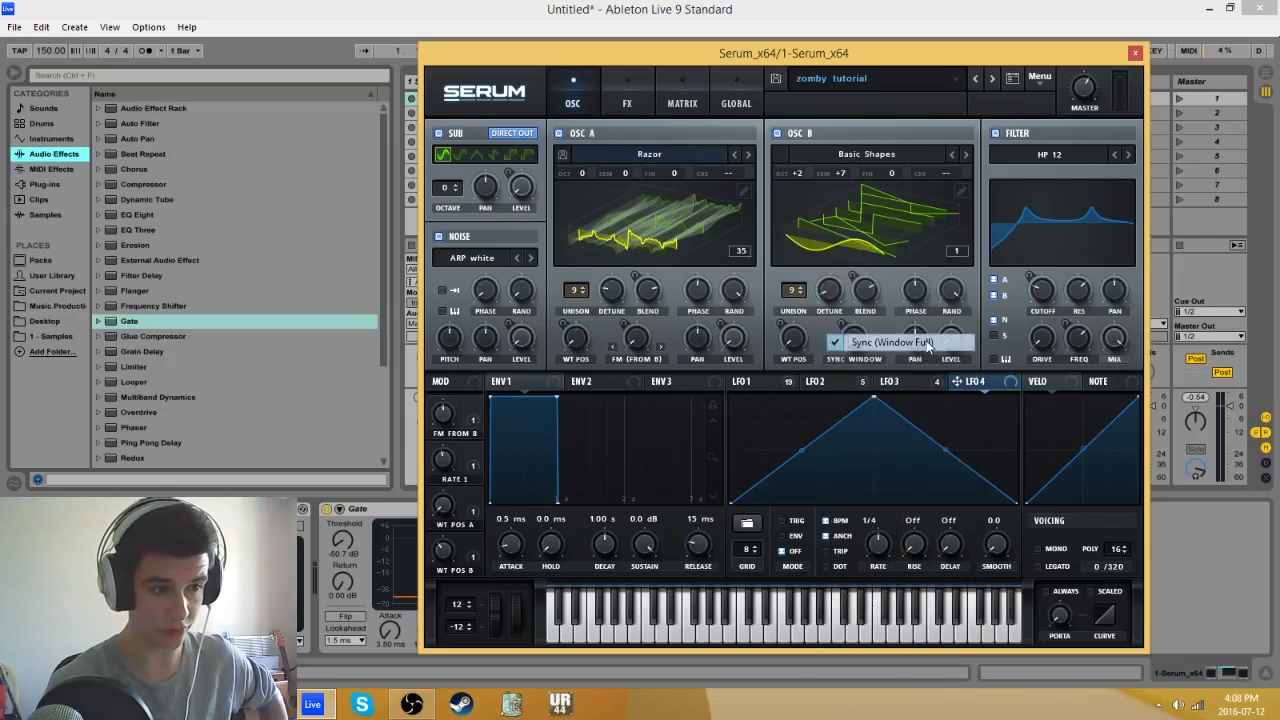
# Step: Display LFO 1 and turn oscillator B's warp mode off to compare the sound
pyautogui.click(757, 382)
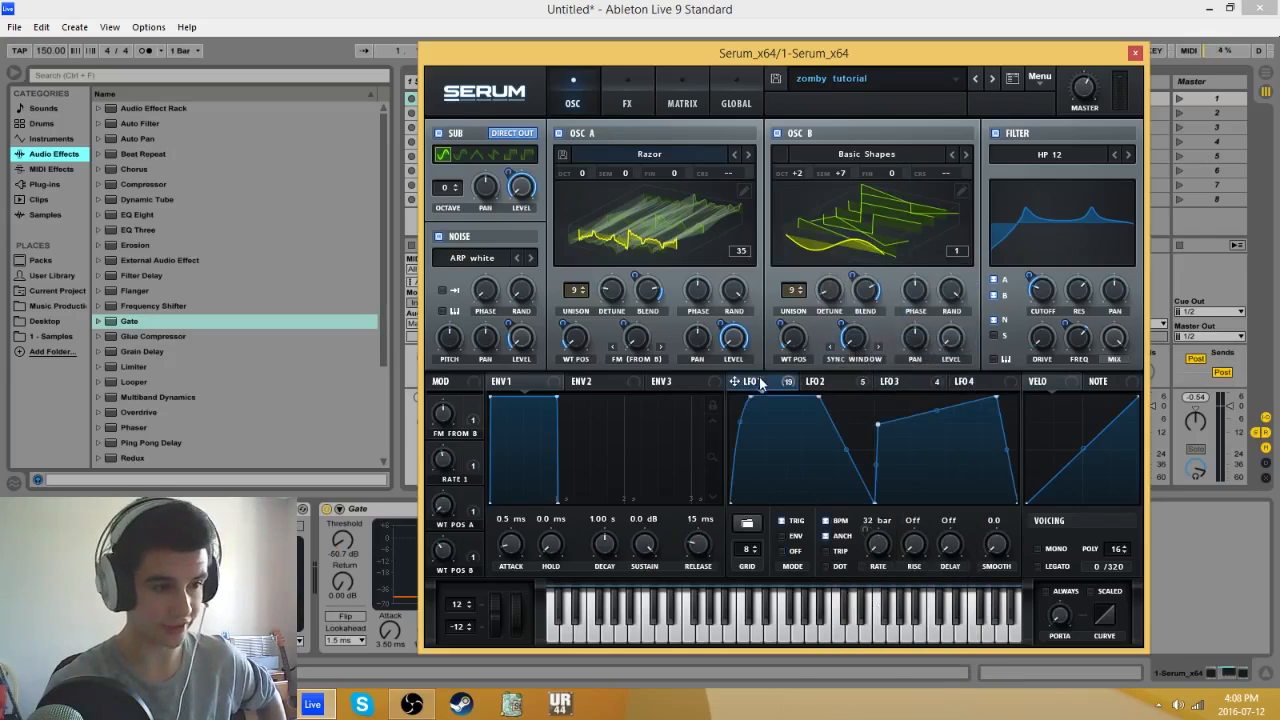
pyautogui.click(852, 358)
pyautogui.click(893, 291)
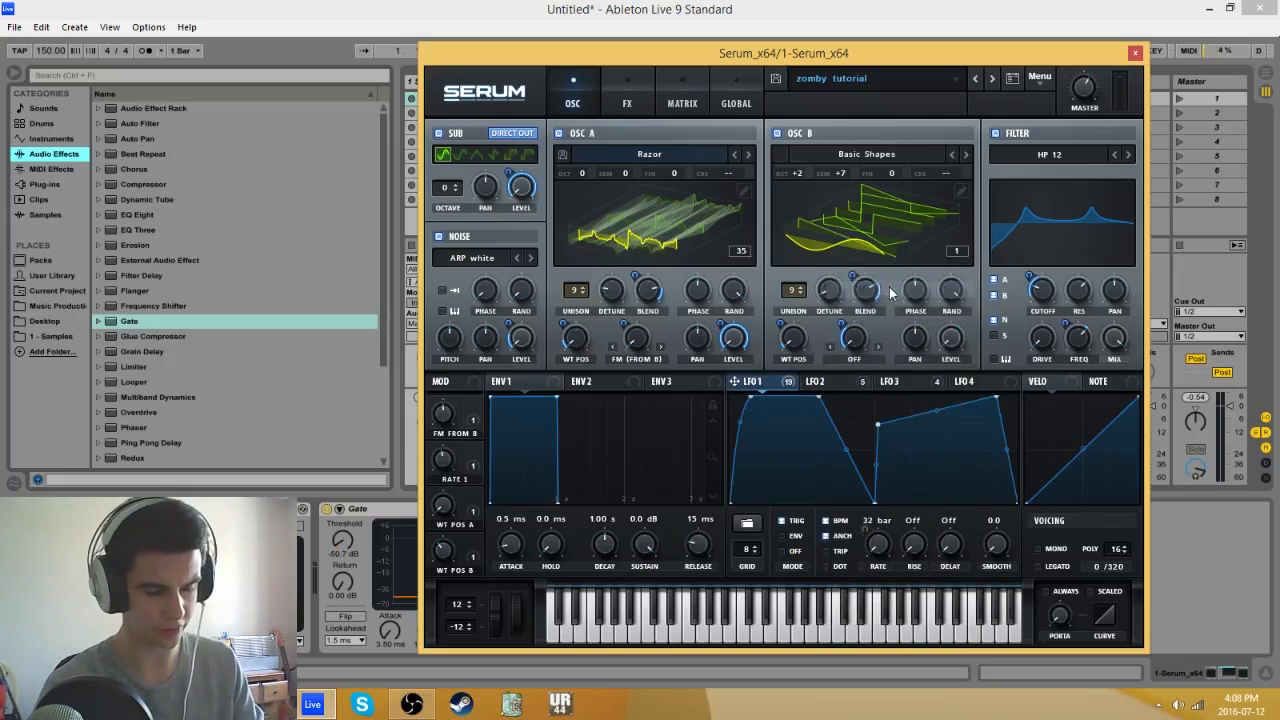
# Step: Set oscillator B's warp mode to Sync (Window Full) and bring its wavetable position down to 1
pyautogui.click(856, 359)
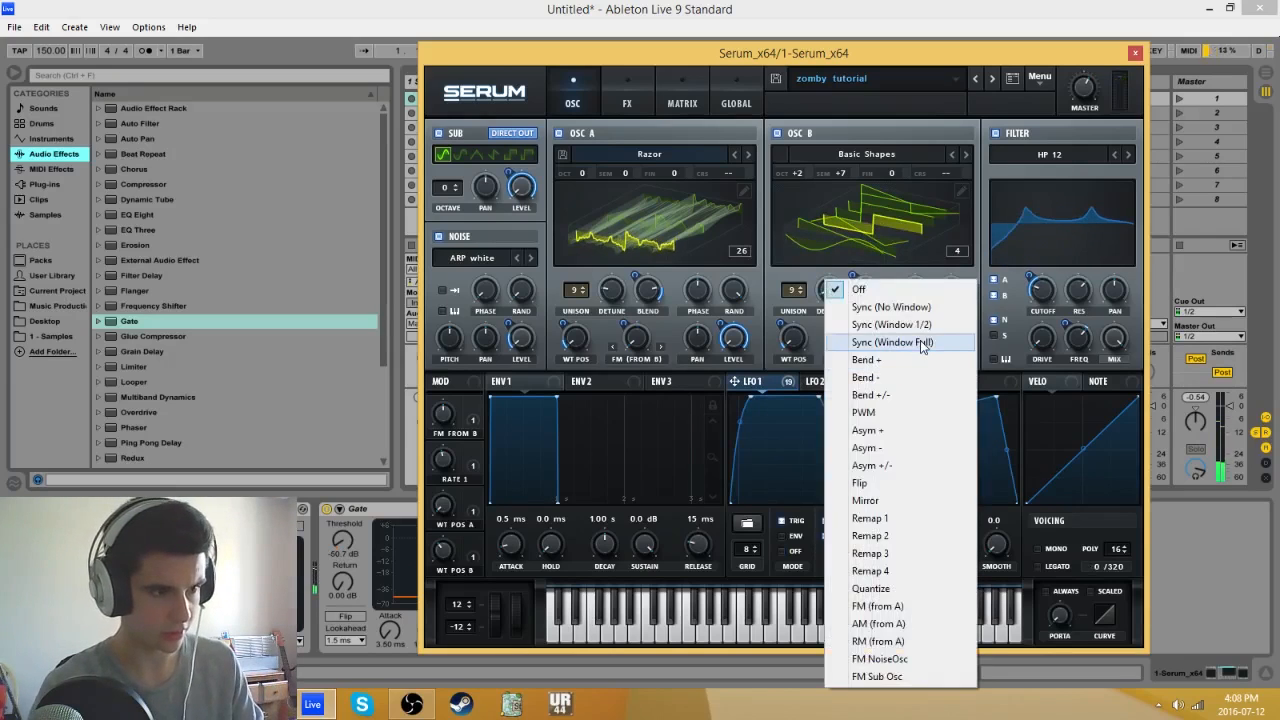
pyautogui.click(910, 340)
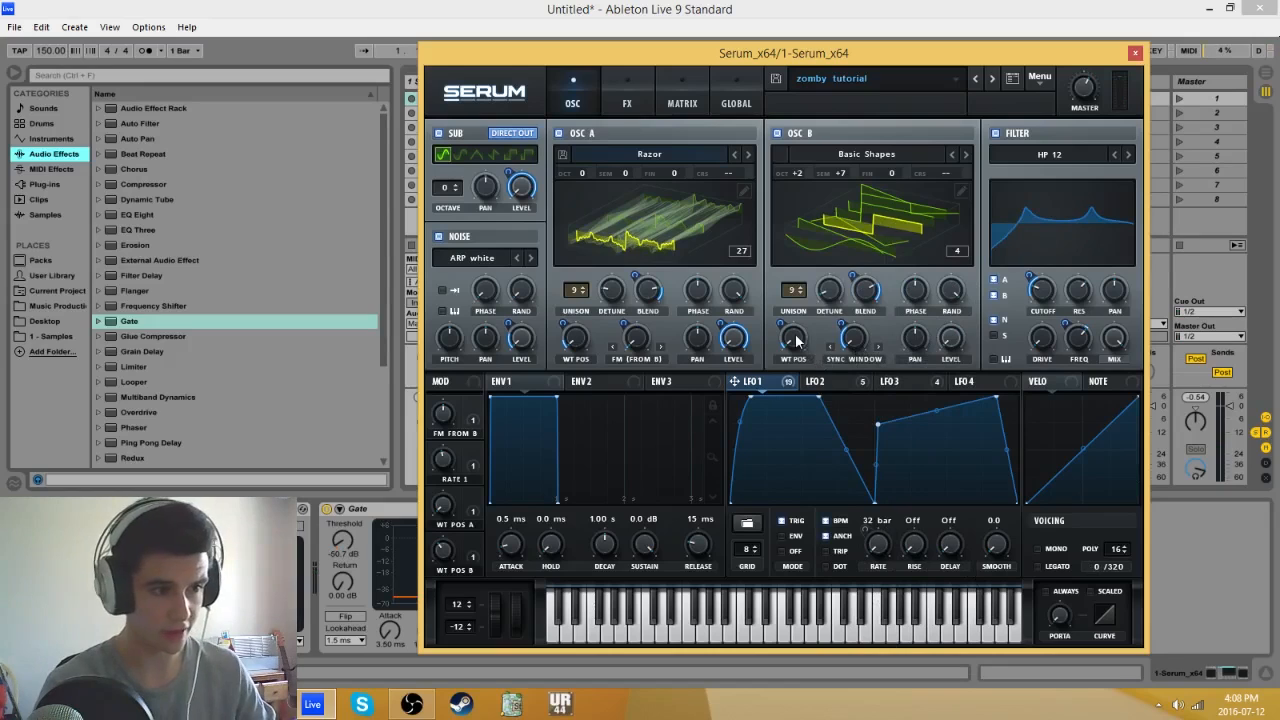
pyautogui.scroll(-3, 795, 344)
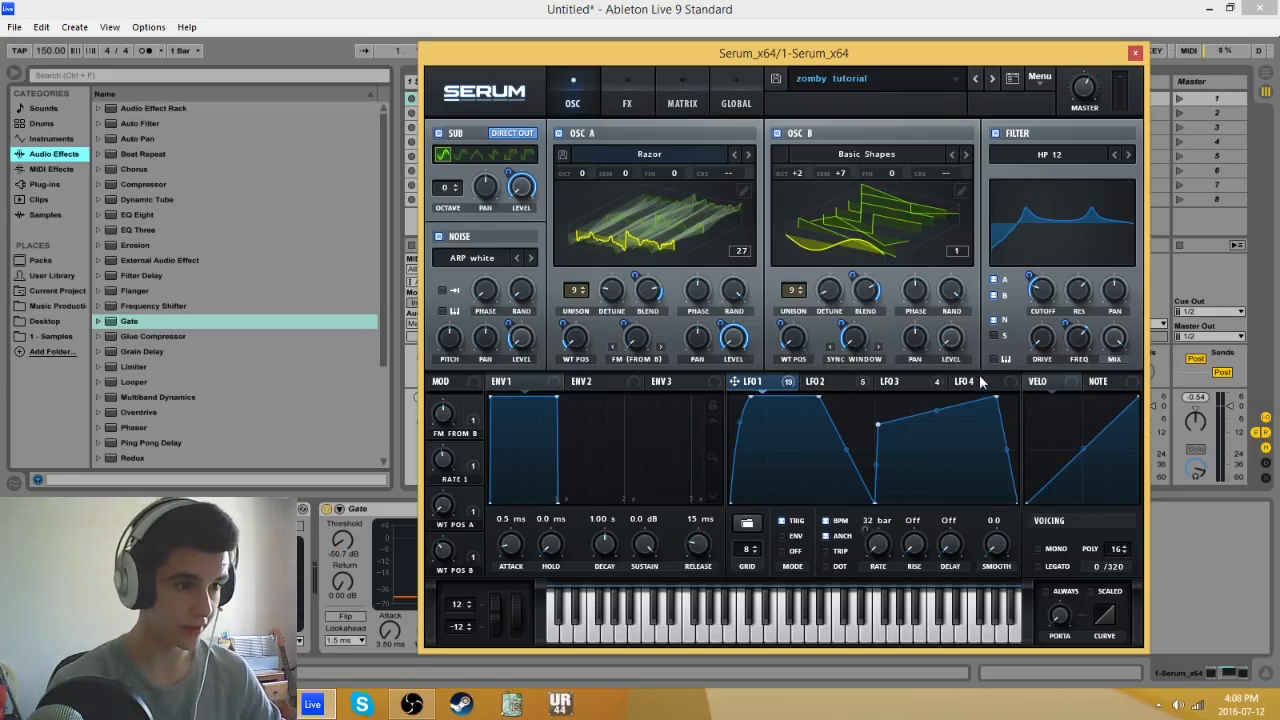
# Step: Set the filter type to HP 12 from the Multi filters
pyautogui.click(1047, 156)
pyautogui.moveTo(1044, 193)
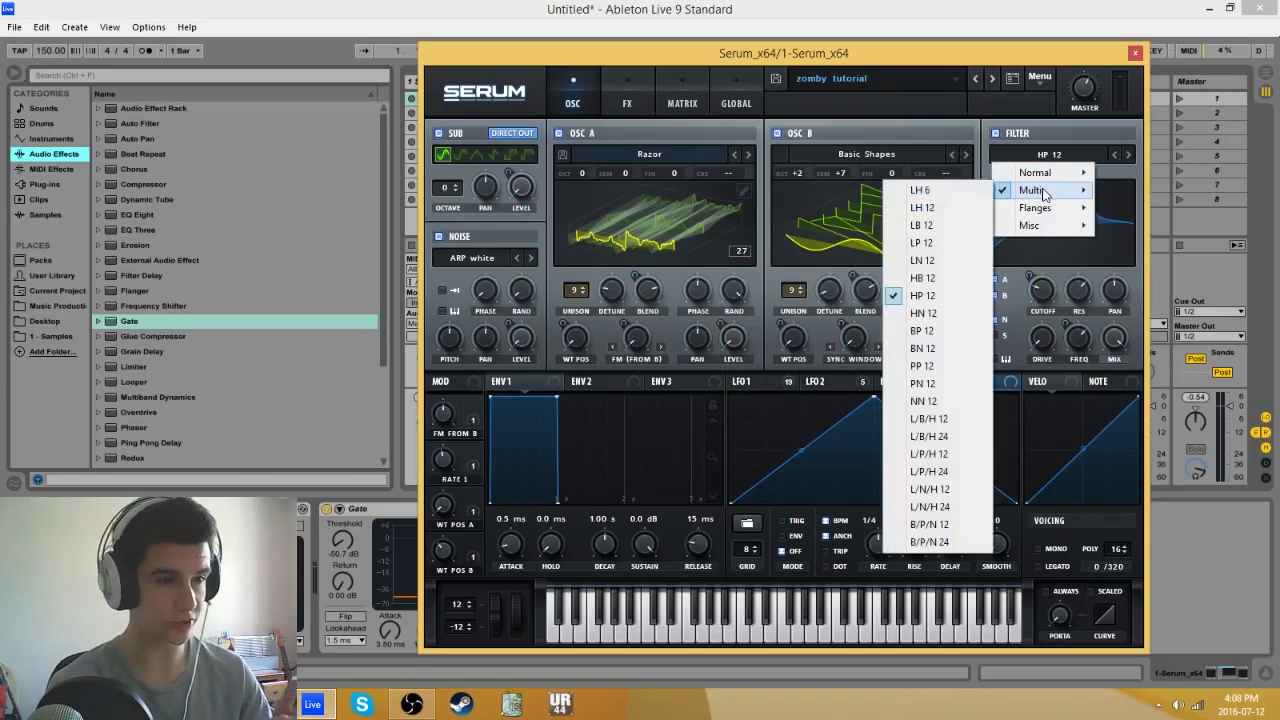
pyautogui.click(922, 295)
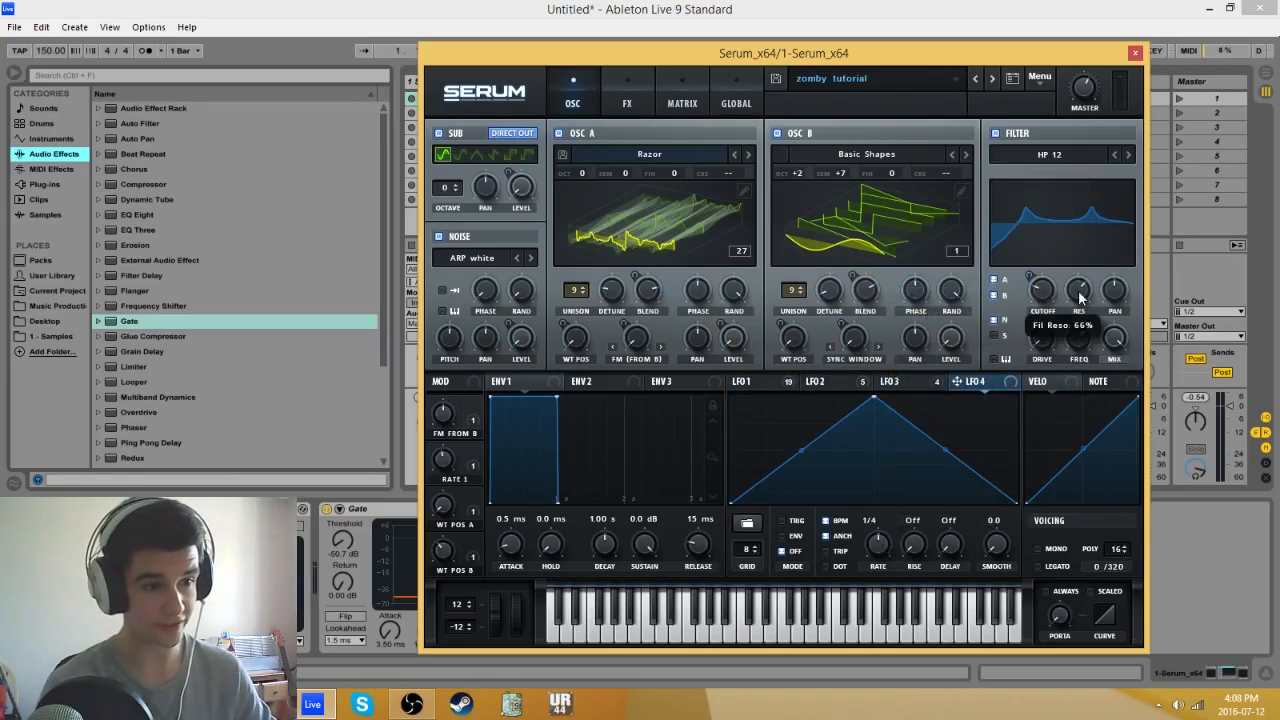
pyautogui.rightClick(1117, 296)
pyautogui.click(1150, 378)
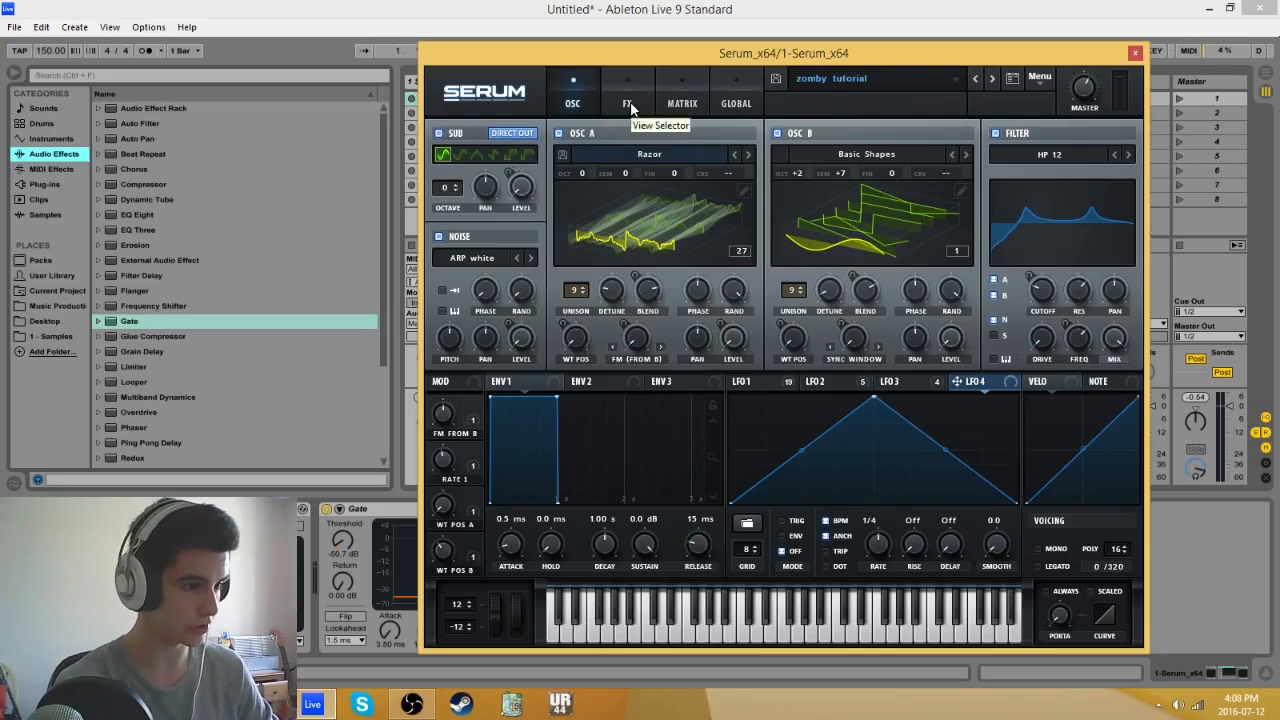
# Step: Set the distortion type to Tube in the effects rack
pyautogui.click(637, 102)
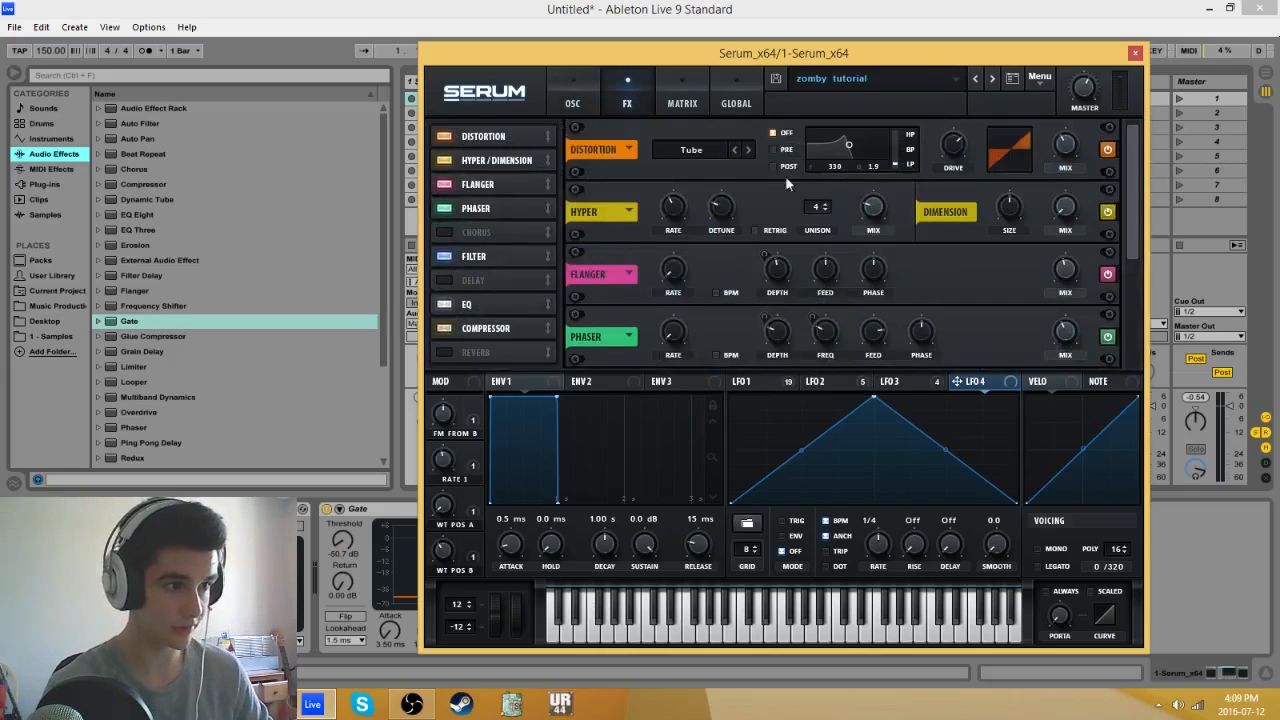
pyautogui.click(723, 150)
pyautogui.click(702, 168)
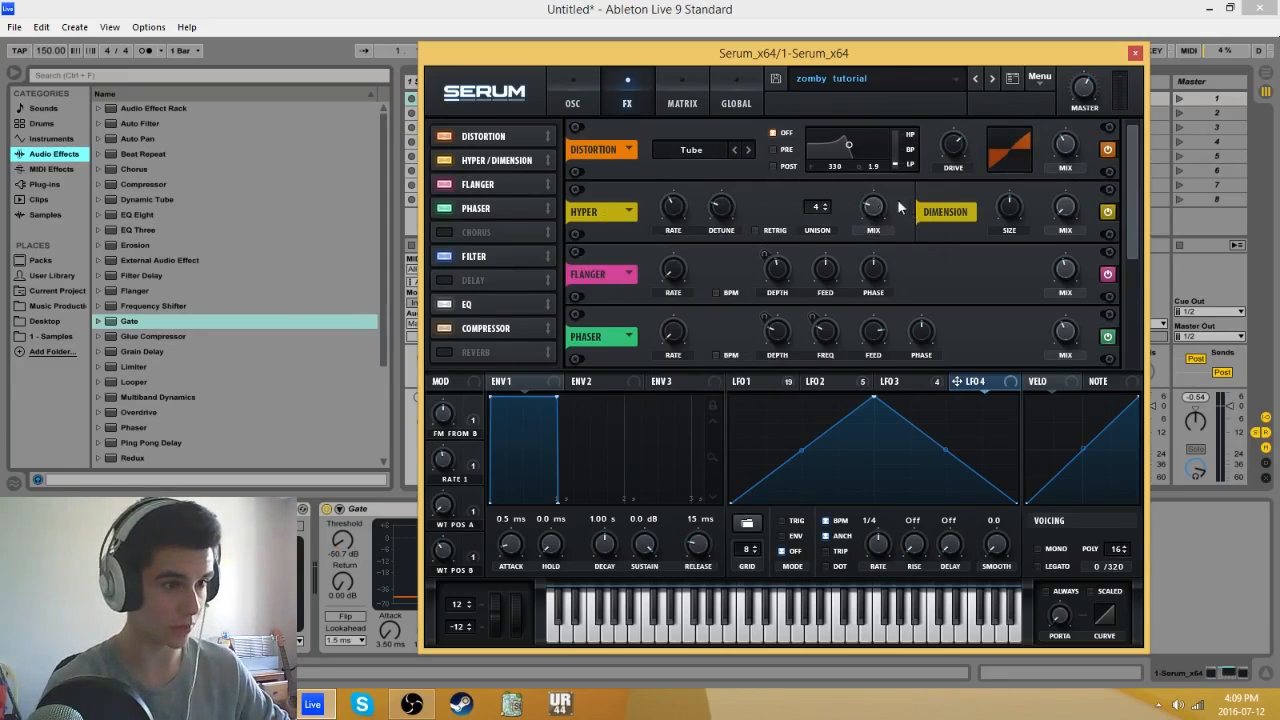
pyautogui.moveTo(1131, 215); pyautogui.dragTo(1133, 265)
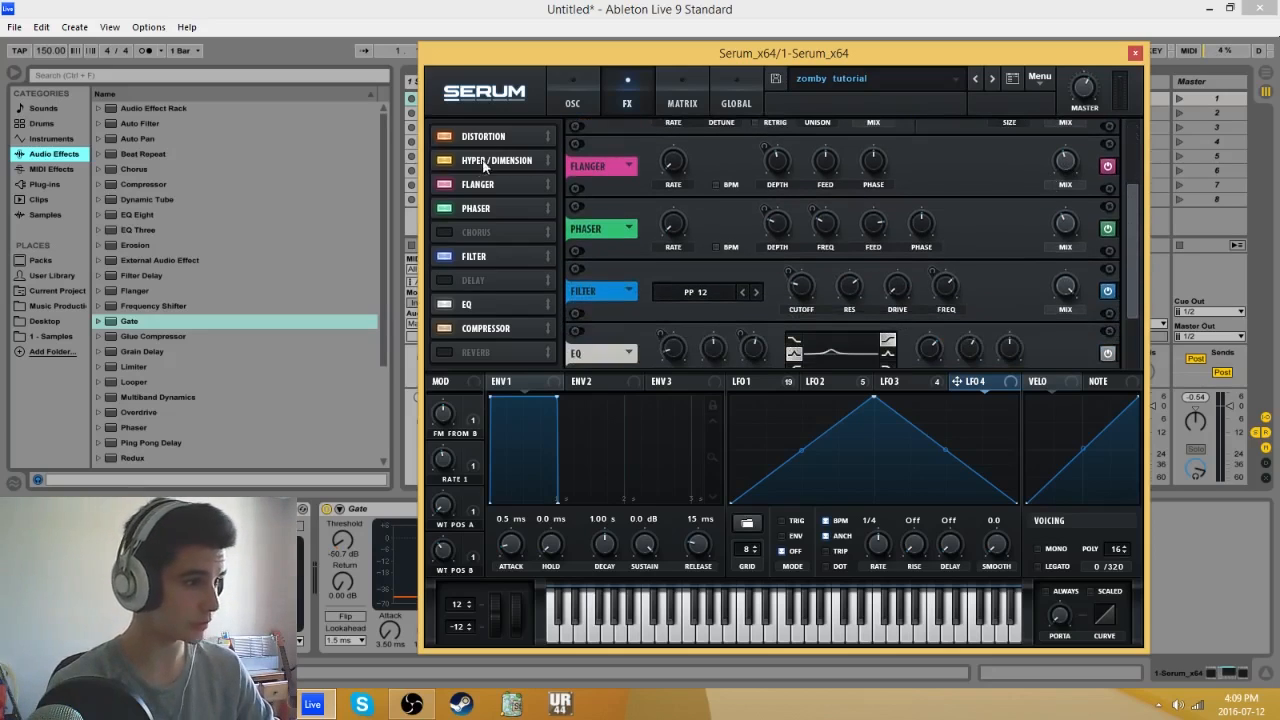
# Step: Examine the flanger's depth, feedback and mix settings and the phaser's rate, depth, frequency and mix settings in the effects rack
pyautogui.moveTo(780, 169)
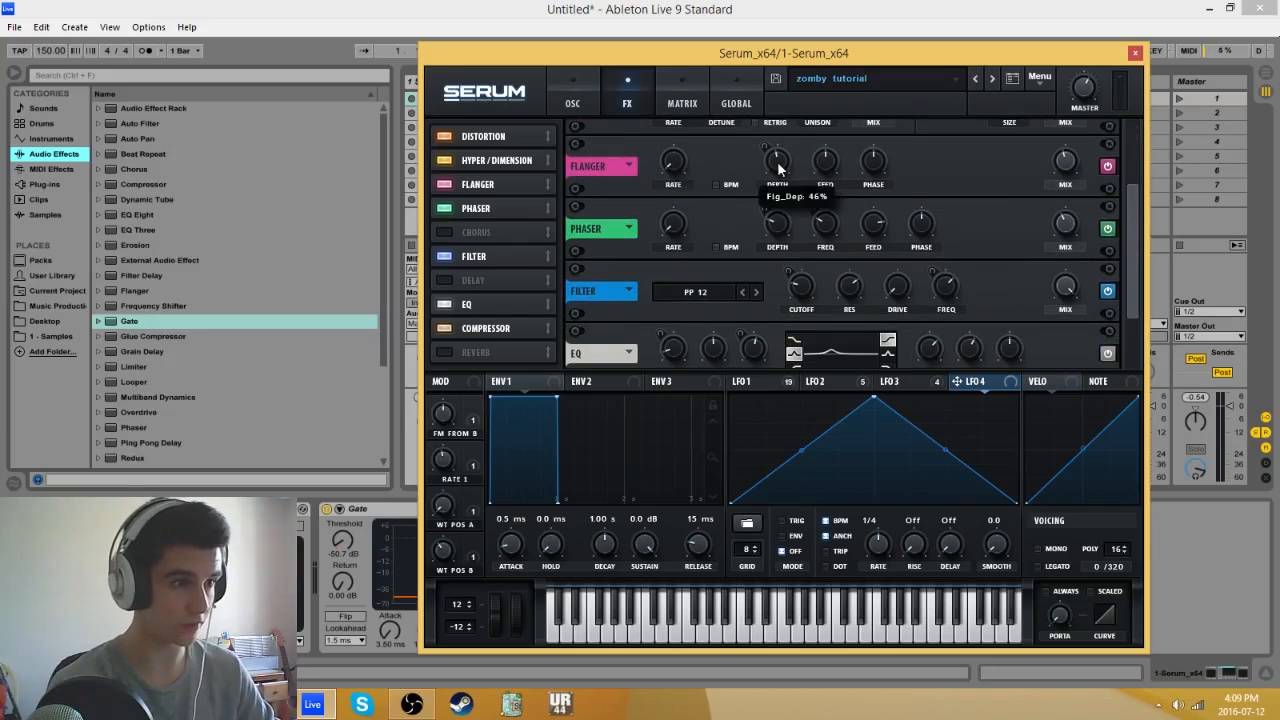
pyautogui.moveTo(827, 156)
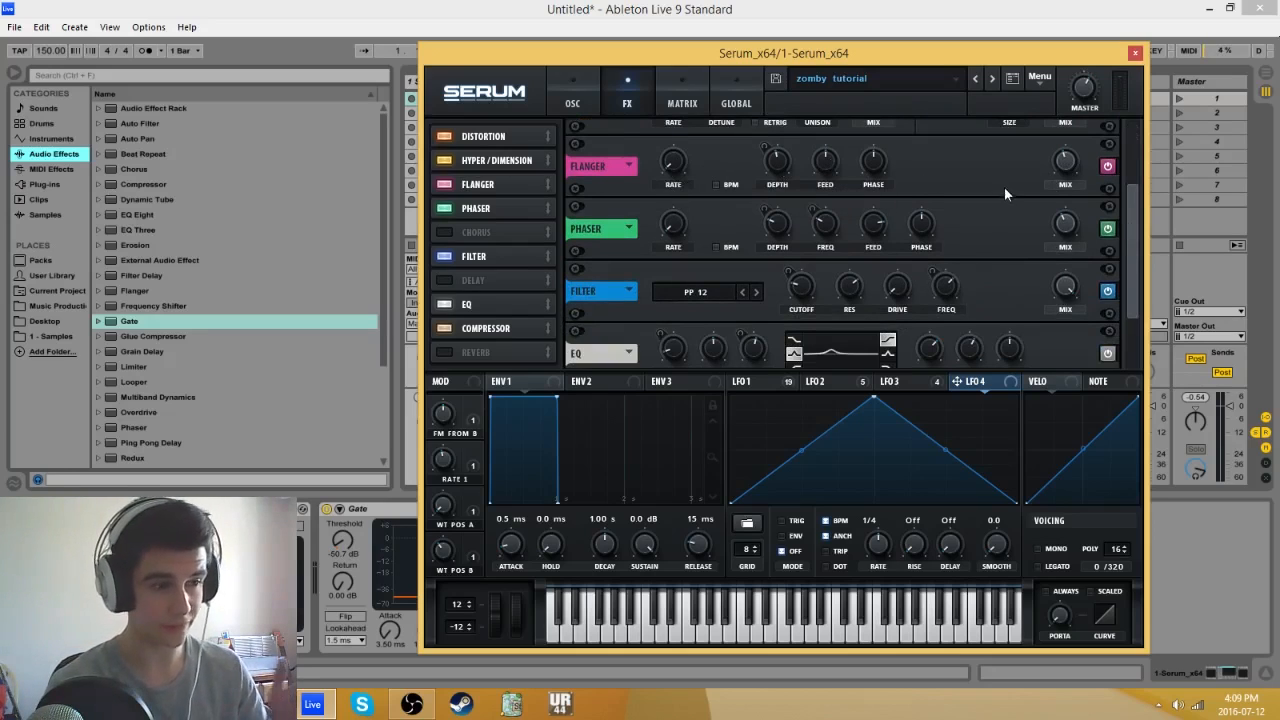
pyautogui.moveTo(1073, 167)
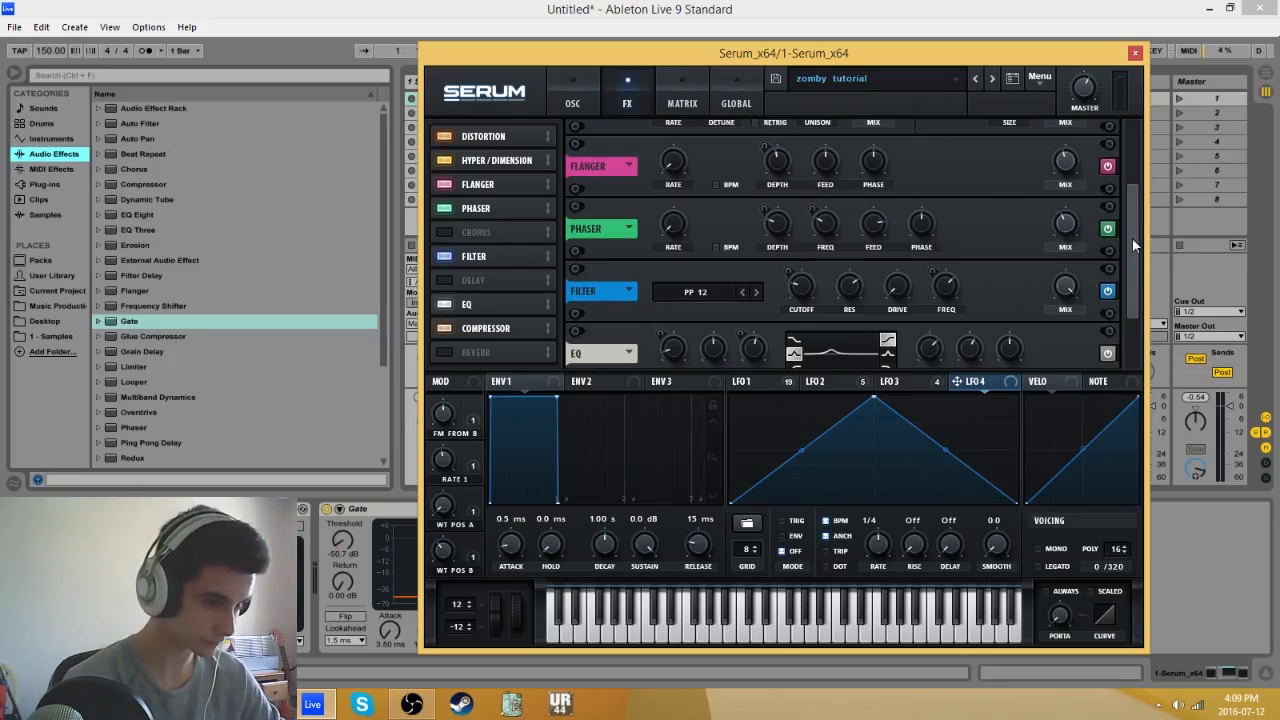
pyautogui.moveTo(1132, 238); pyautogui.dragTo(1132, 261)
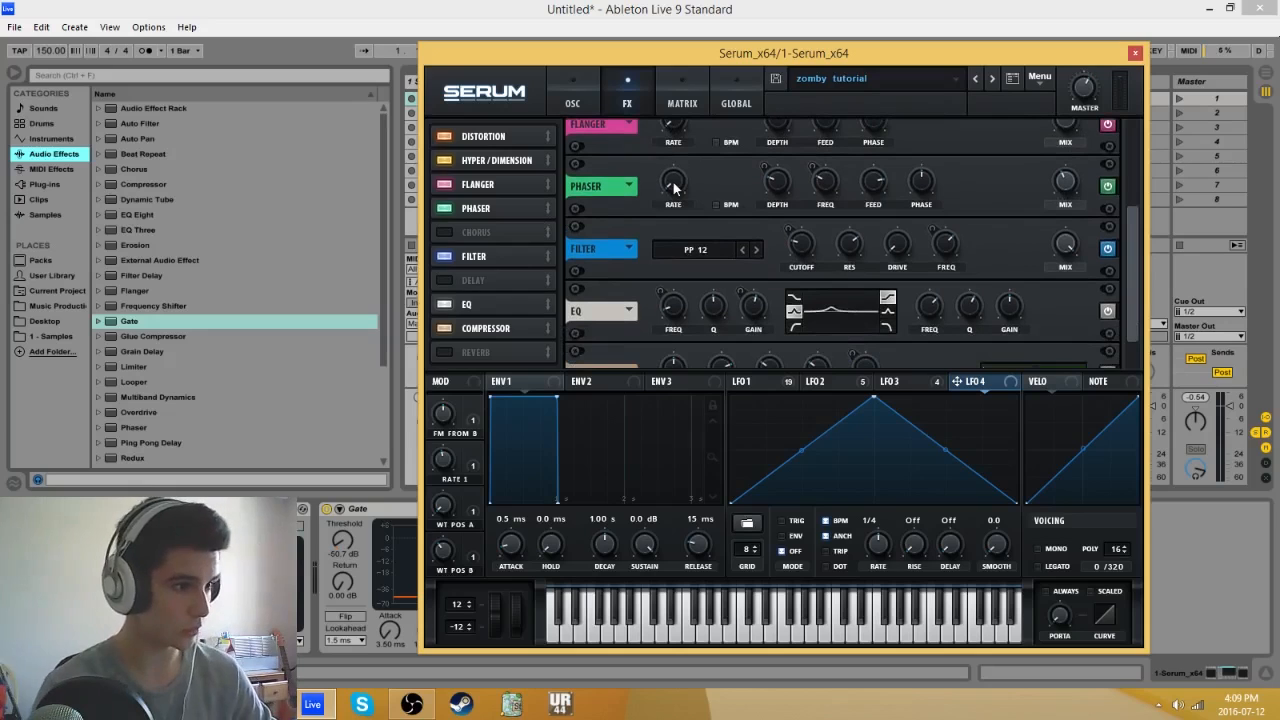
pyautogui.moveTo(669, 192)
pyautogui.moveTo(784, 188)
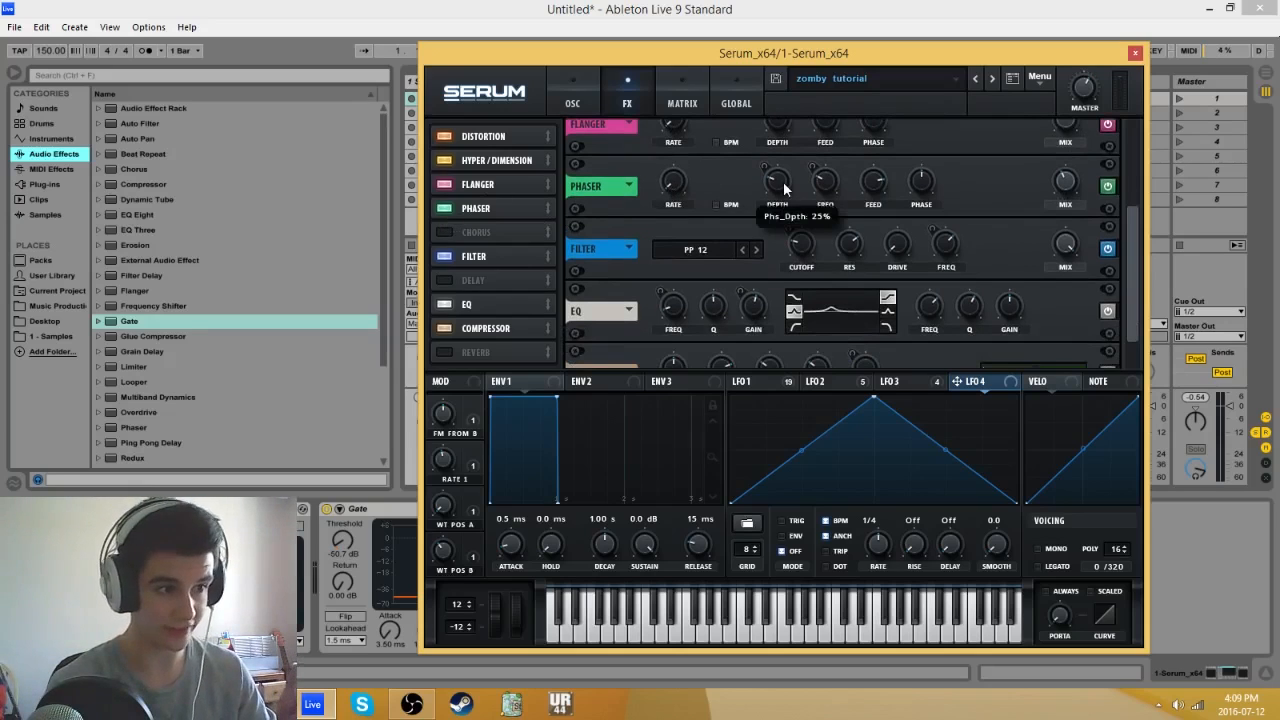
pyautogui.moveTo(837, 182)
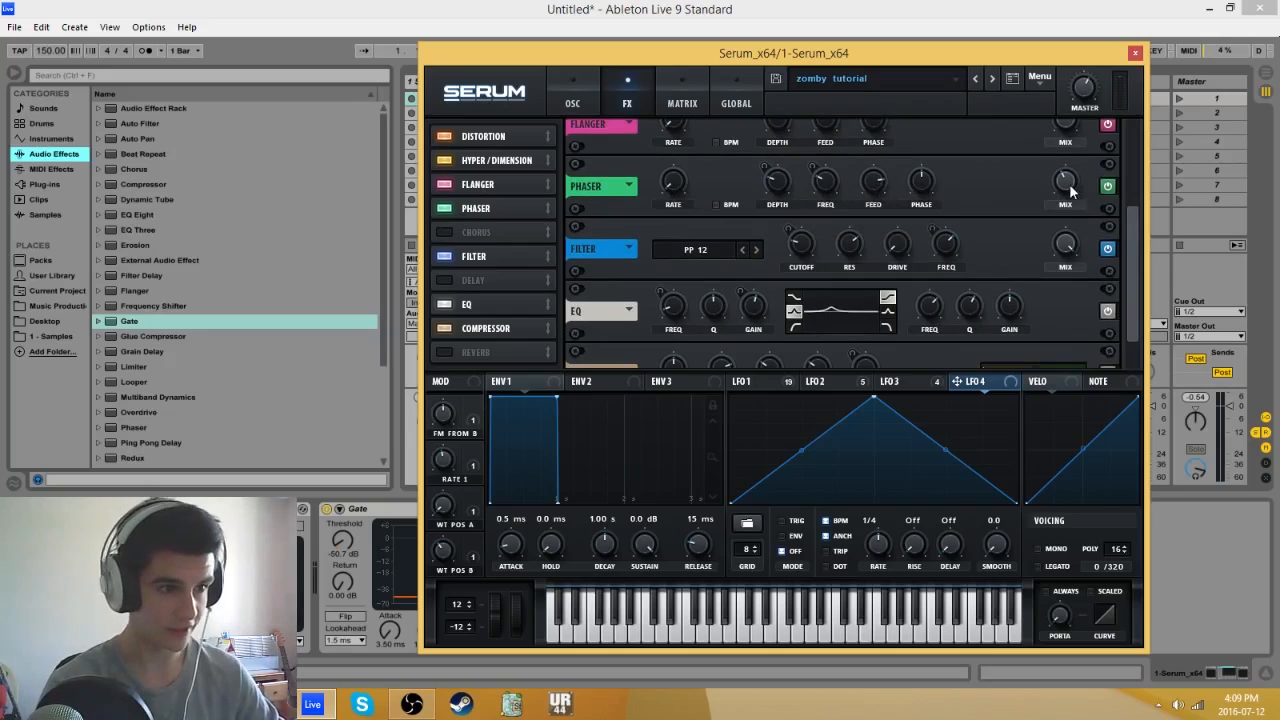
pyautogui.moveTo(1068, 185)
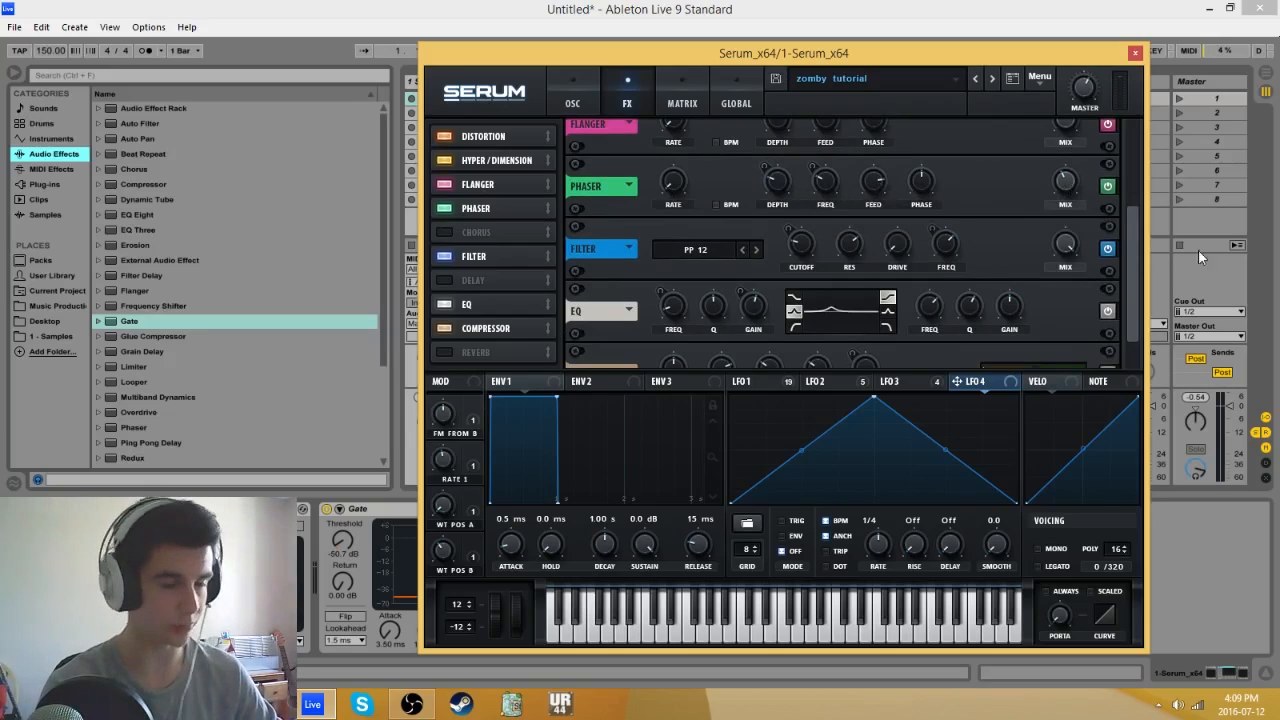
# Step: Set the effects rack's filter type to PP 12 from the Multi filters
pyautogui.moveTo(1133, 241); pyautogui.dragTo(1129, 272)
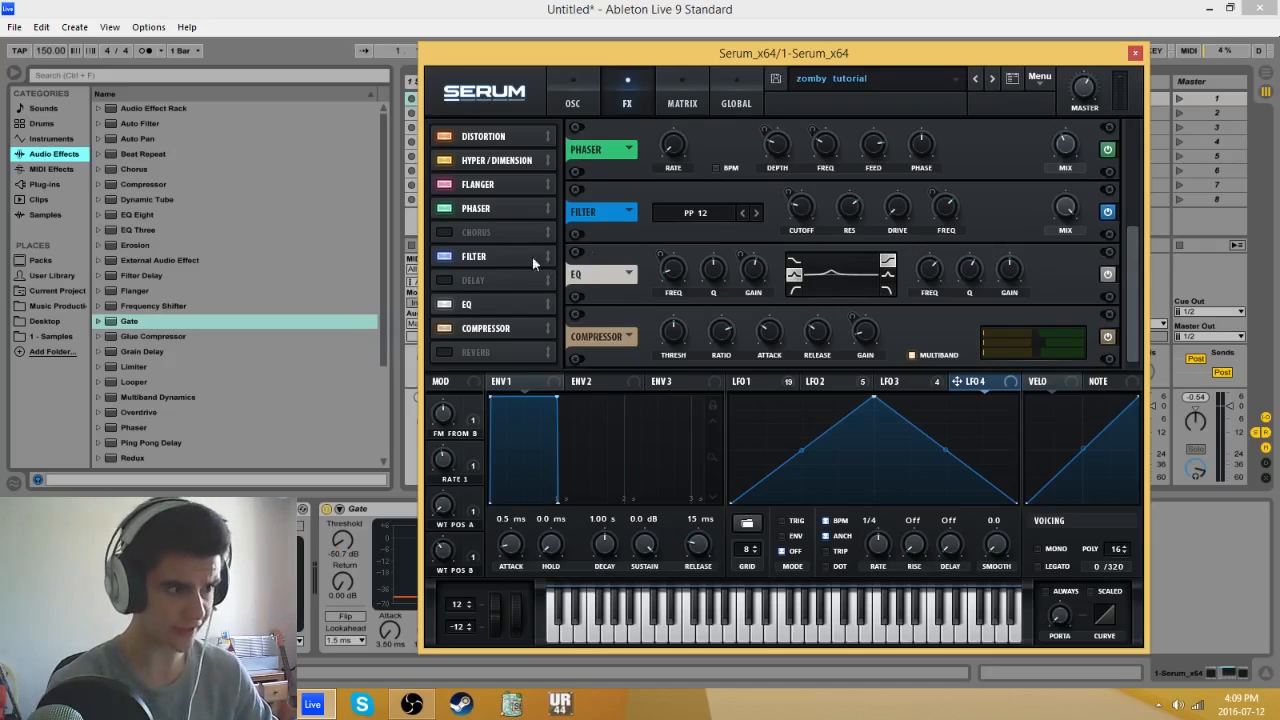
pyautogui.click(708, 220)
pyautogui.moveTo(698, 250)
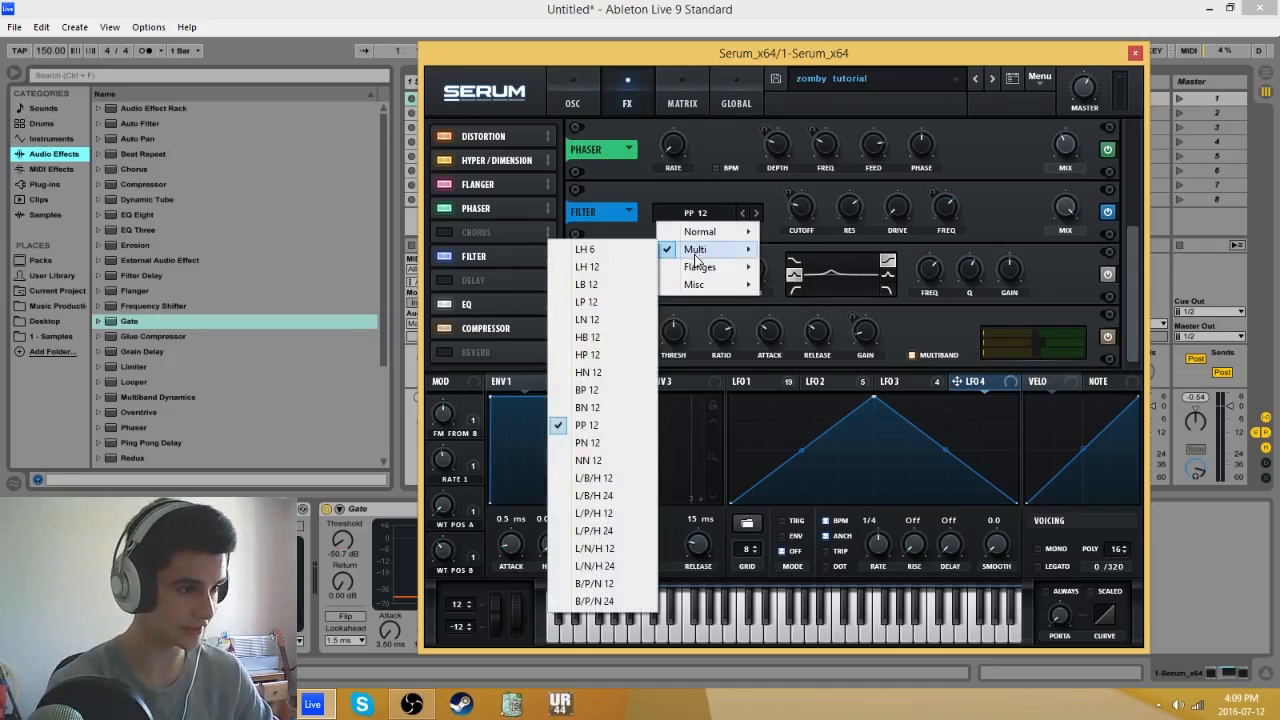
pyautogui.click(590, 428)
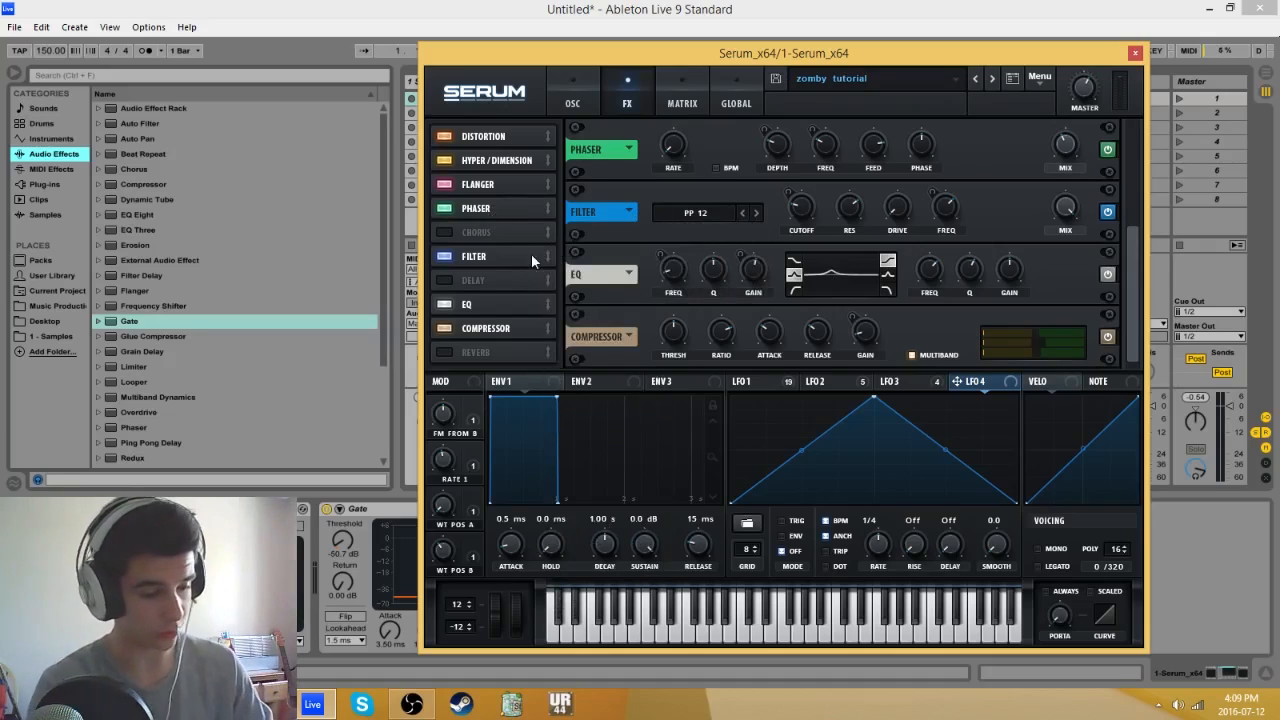
# Step: Bypass the filter effect and switch it back on to compare the sound with and without it
pyautogui.click(445, 256)
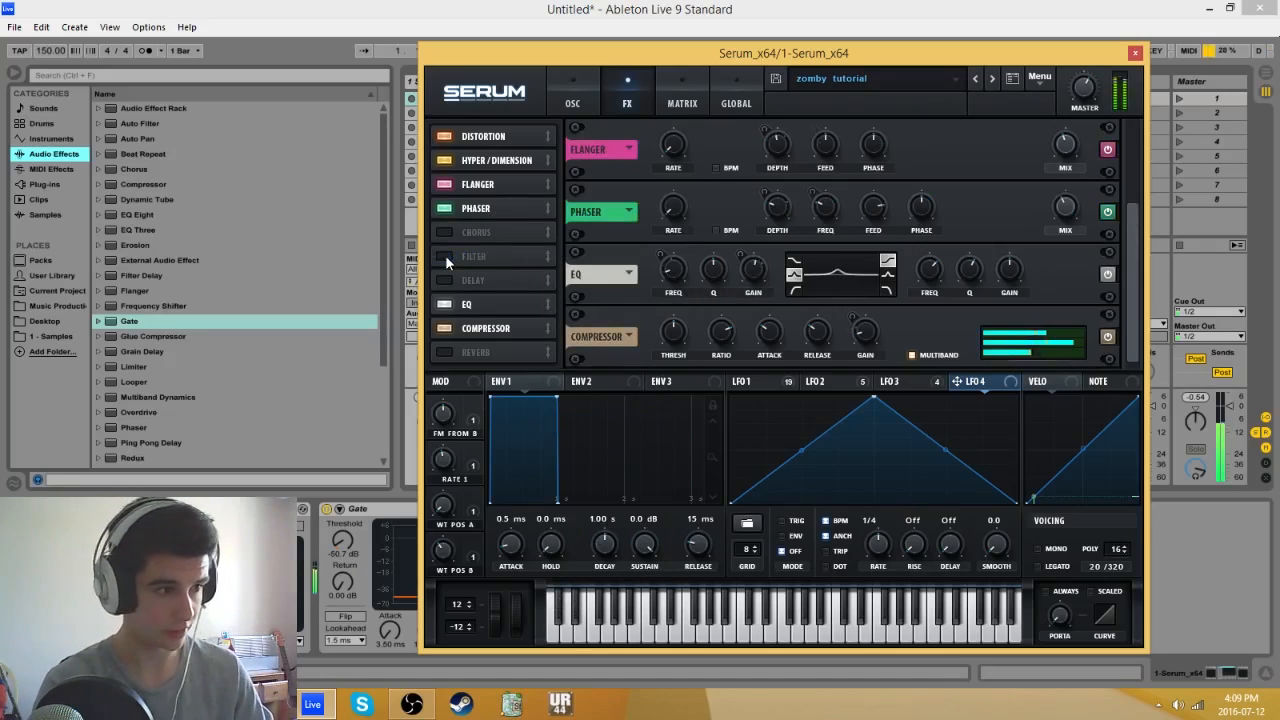
pyautogui.click(445, 256)
pyautogui.click(445, 256)
pyautogui.click(445, 256)
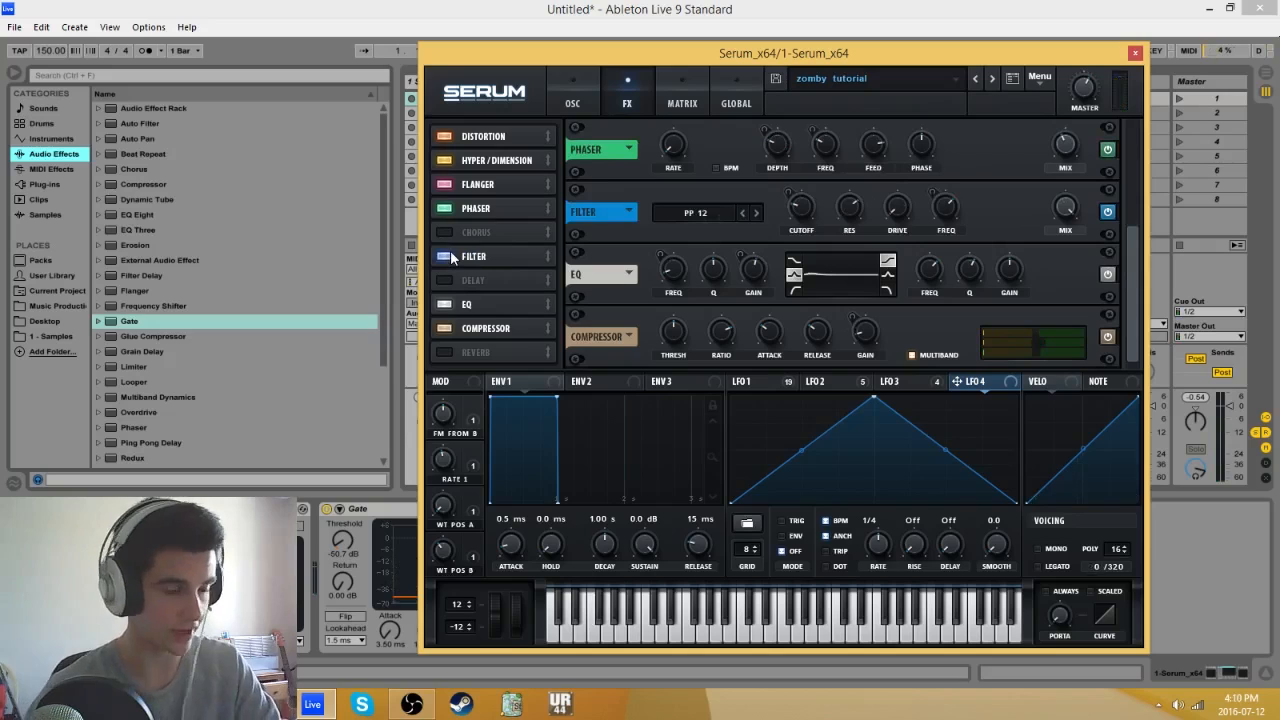
# Step: Browse the Multi types of the effects filter again and return it to PP 12
pyautogui.click(713, 216)
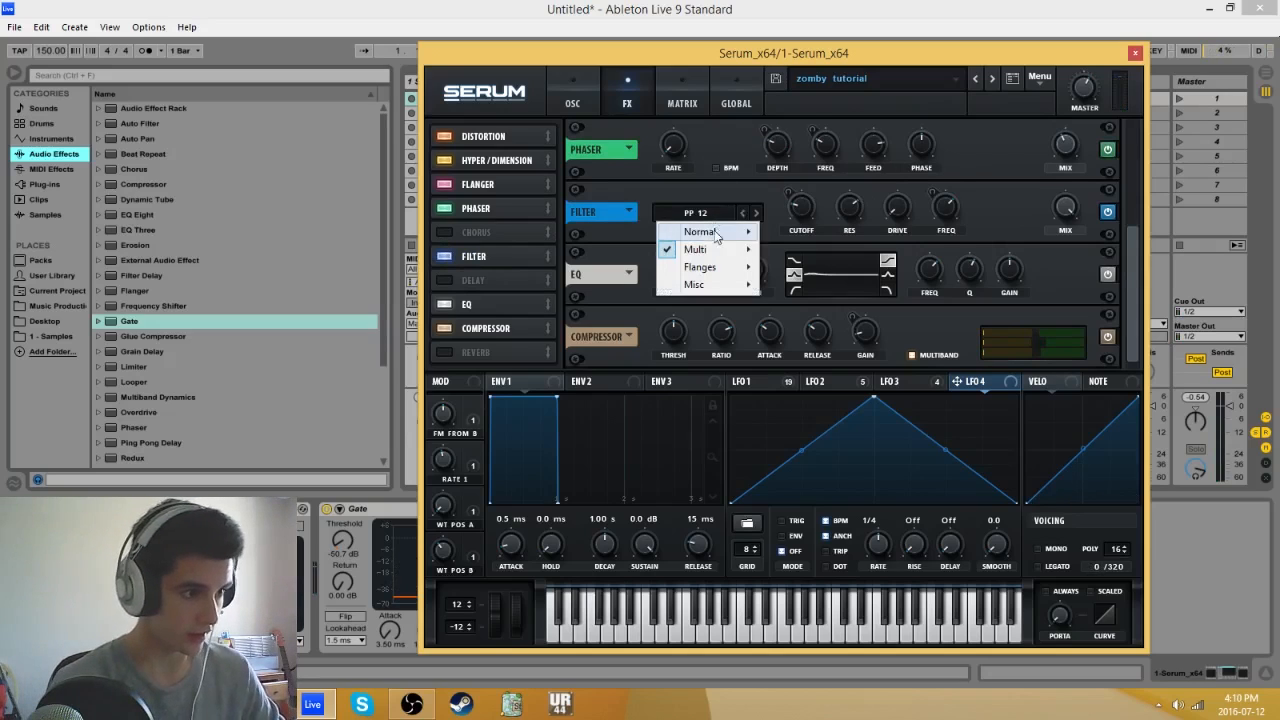
pyautogui.moveTo(708, 252)
pyautogui.click(622, 442)
pyautogui.click(716, 215)
pyautogui.click(739, 214)
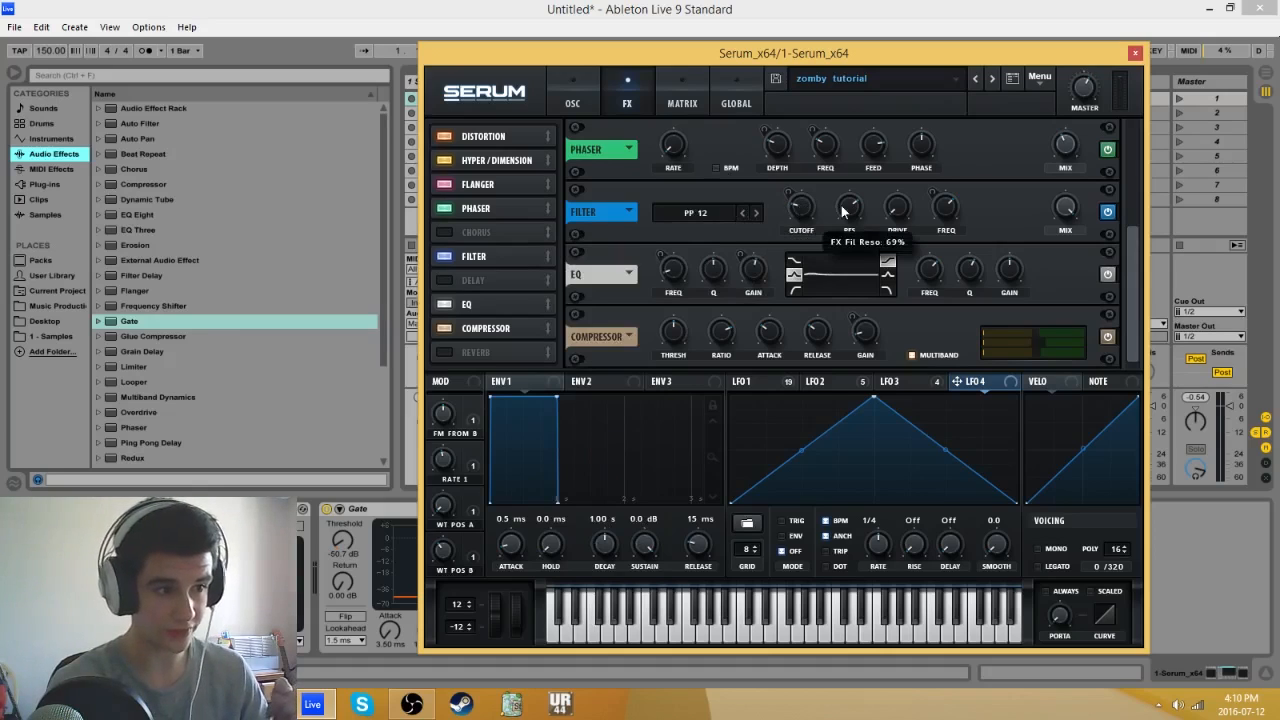
# Step: Review the effects filter and compressor settings, then the patch's oscillator, effects and global pages
pyautogui.moveTo(930, 205)
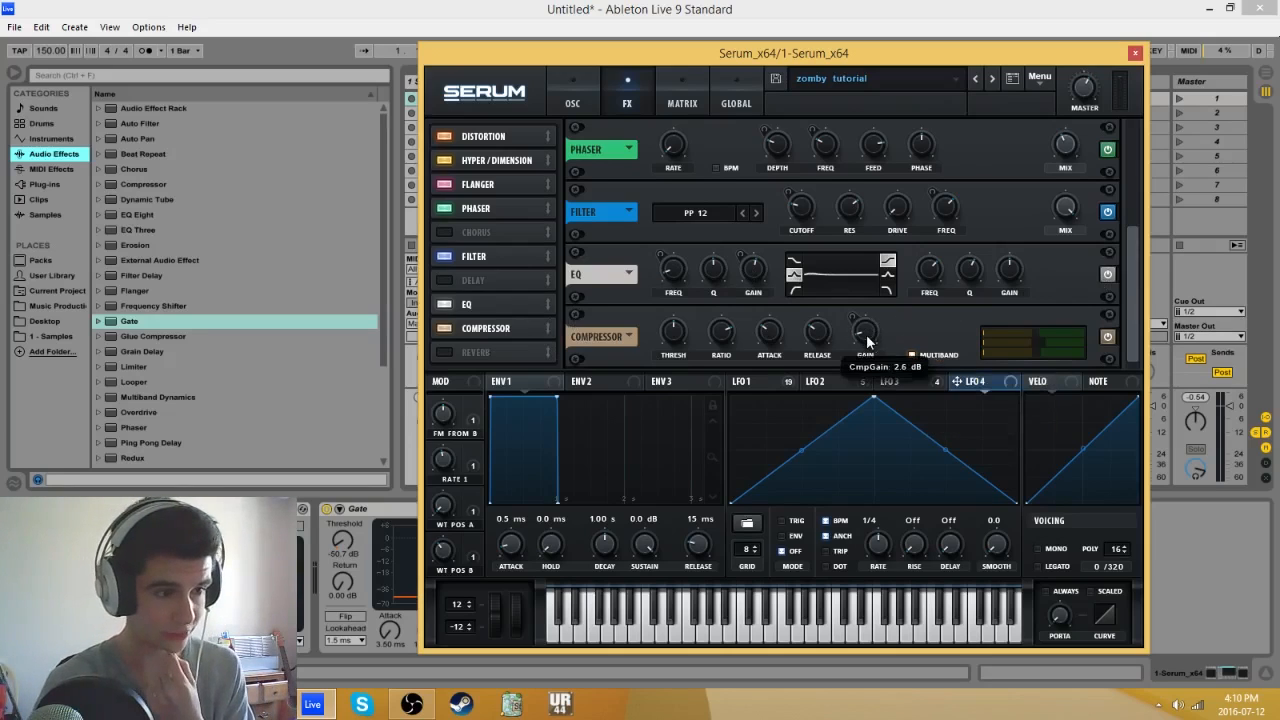
pyautogui.click(589, 77)
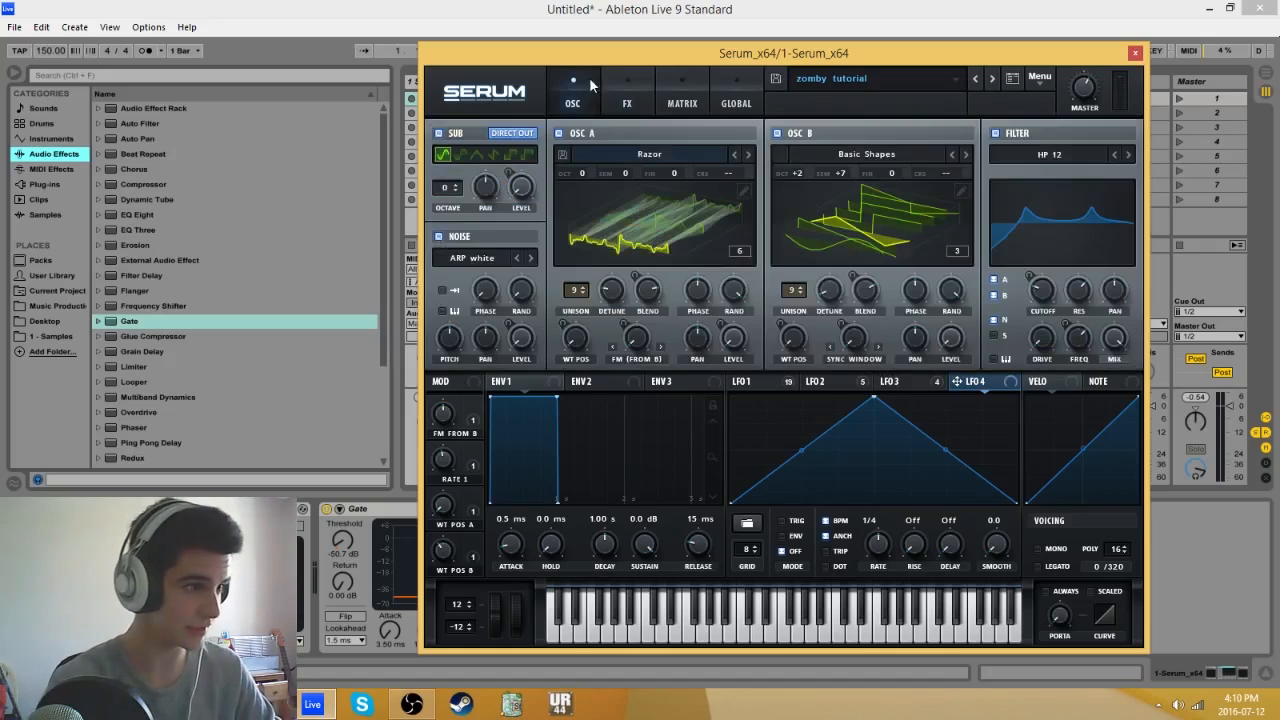
pyautogui.click(627, 95)
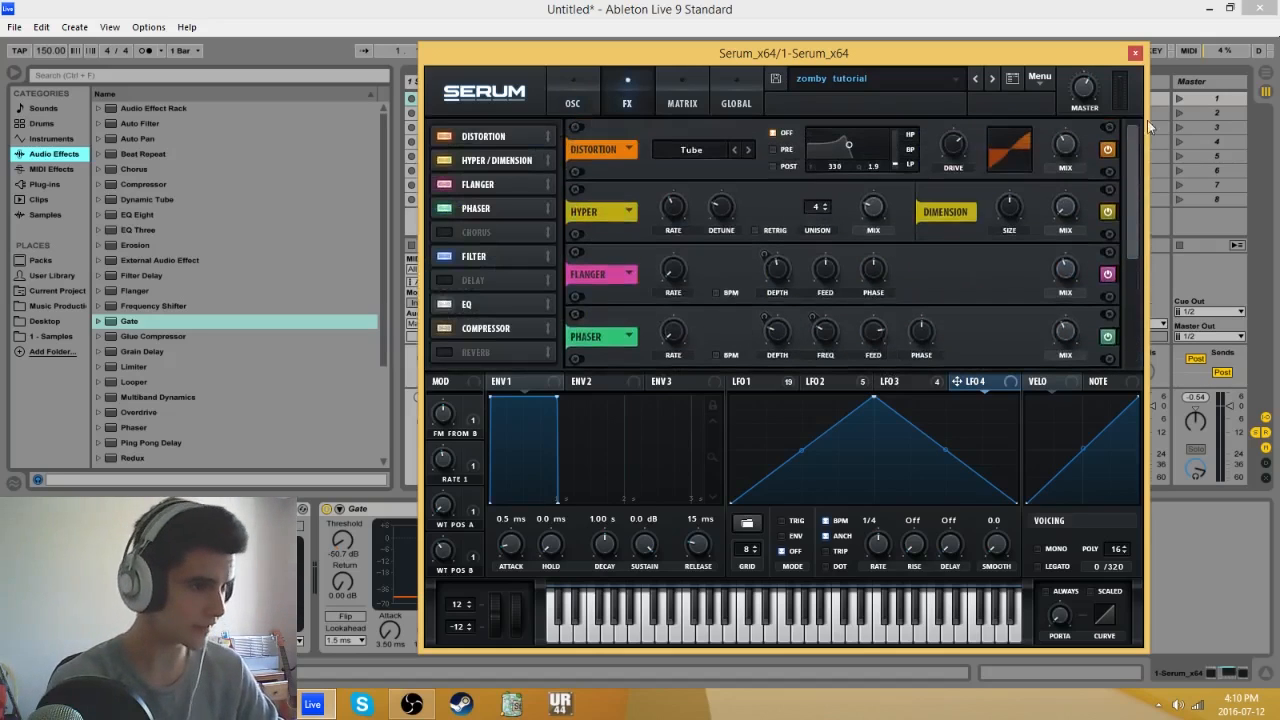
pyautogui.click(733, 100)
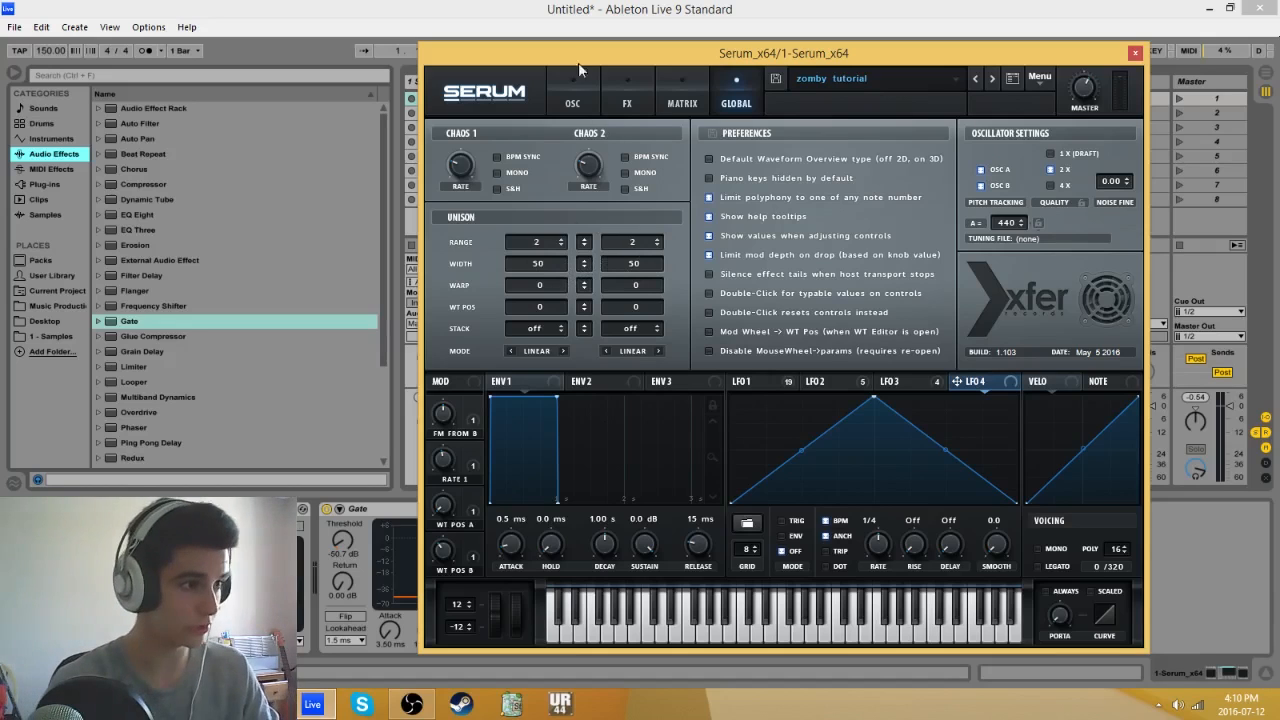
pyautogui.click(580, 95)
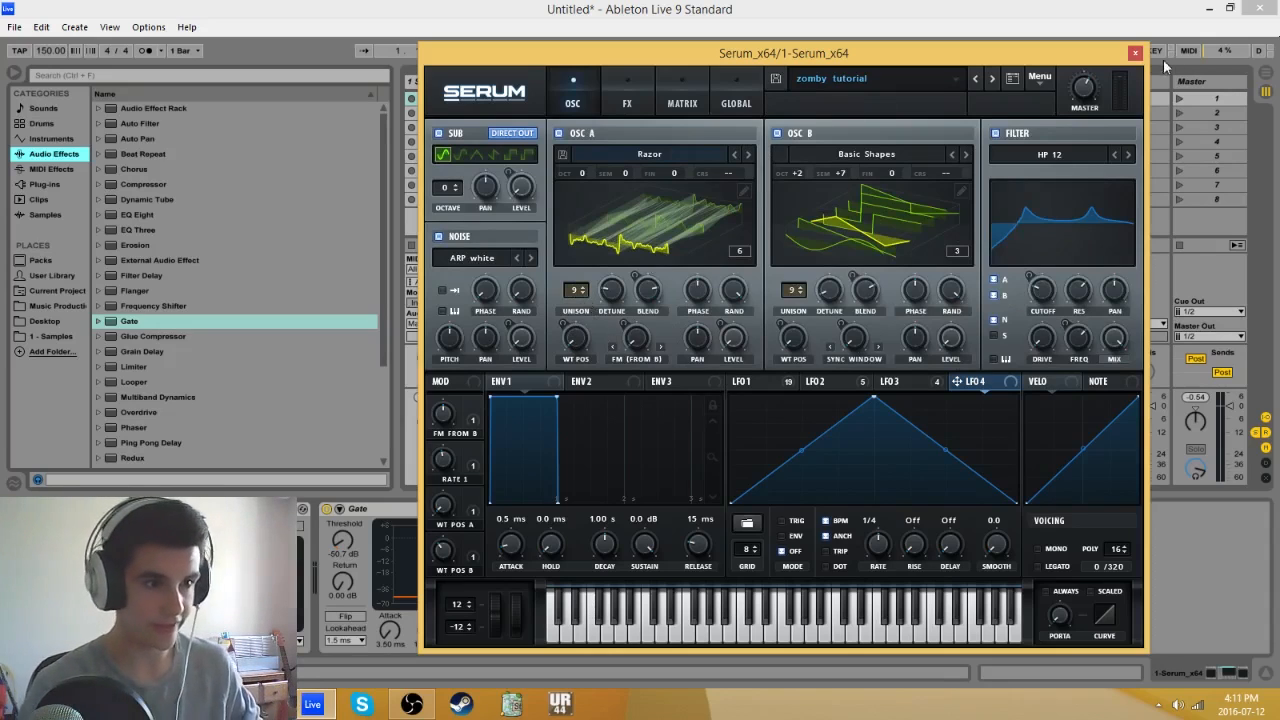
# Step: Close the Serum window and open the editor of the SerumFX_x64 device that follows the Gate on the track
pyautogui.click(1136, 54)
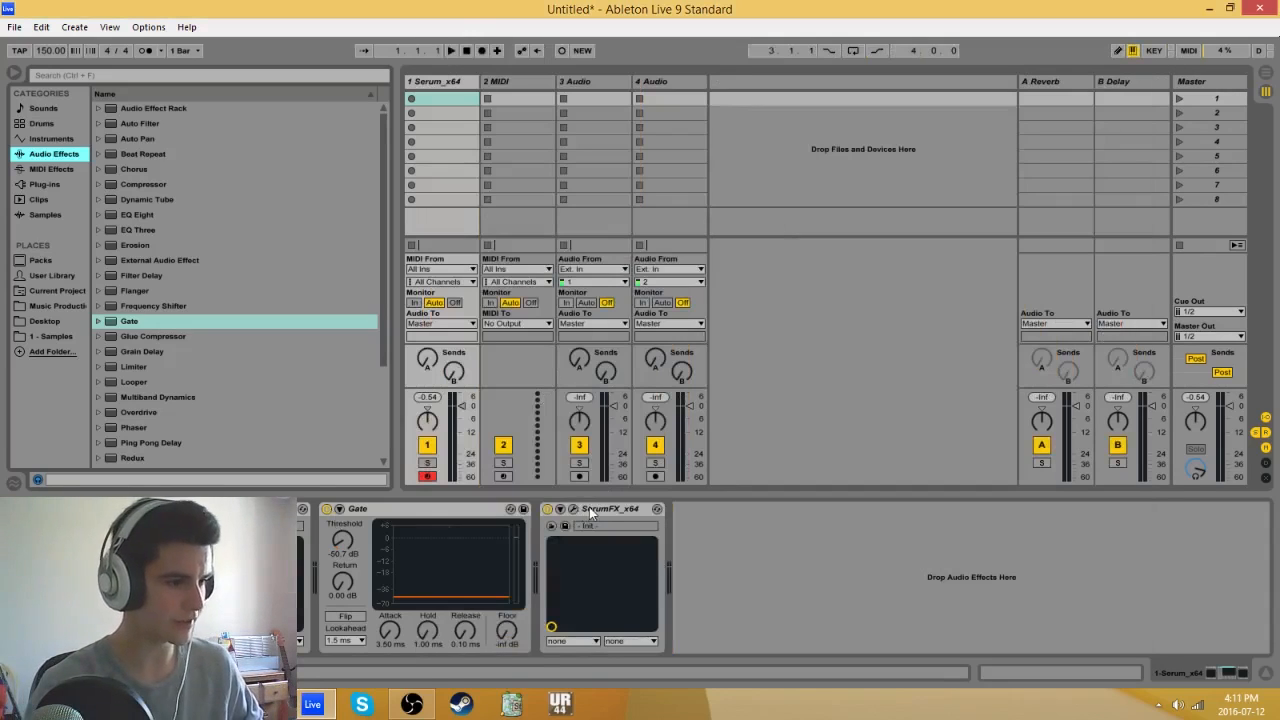
pyautogui.click(505, 514)
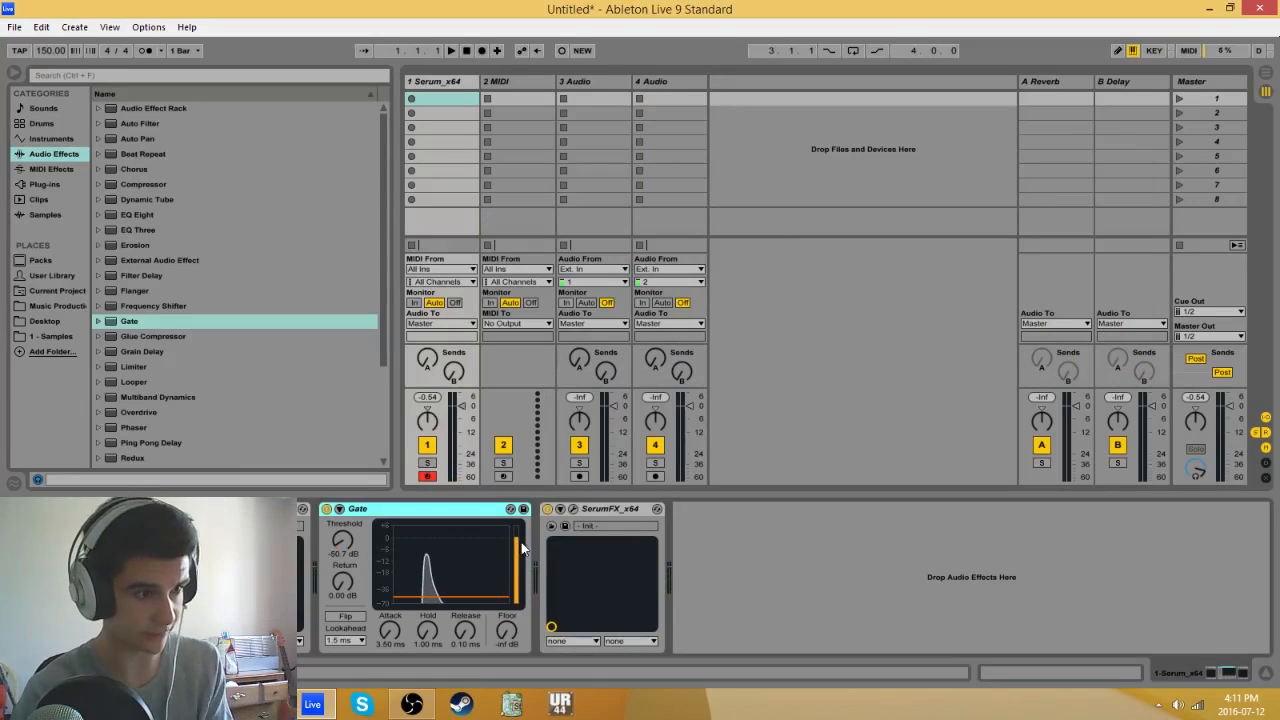
pyautogui.click(615, 509)
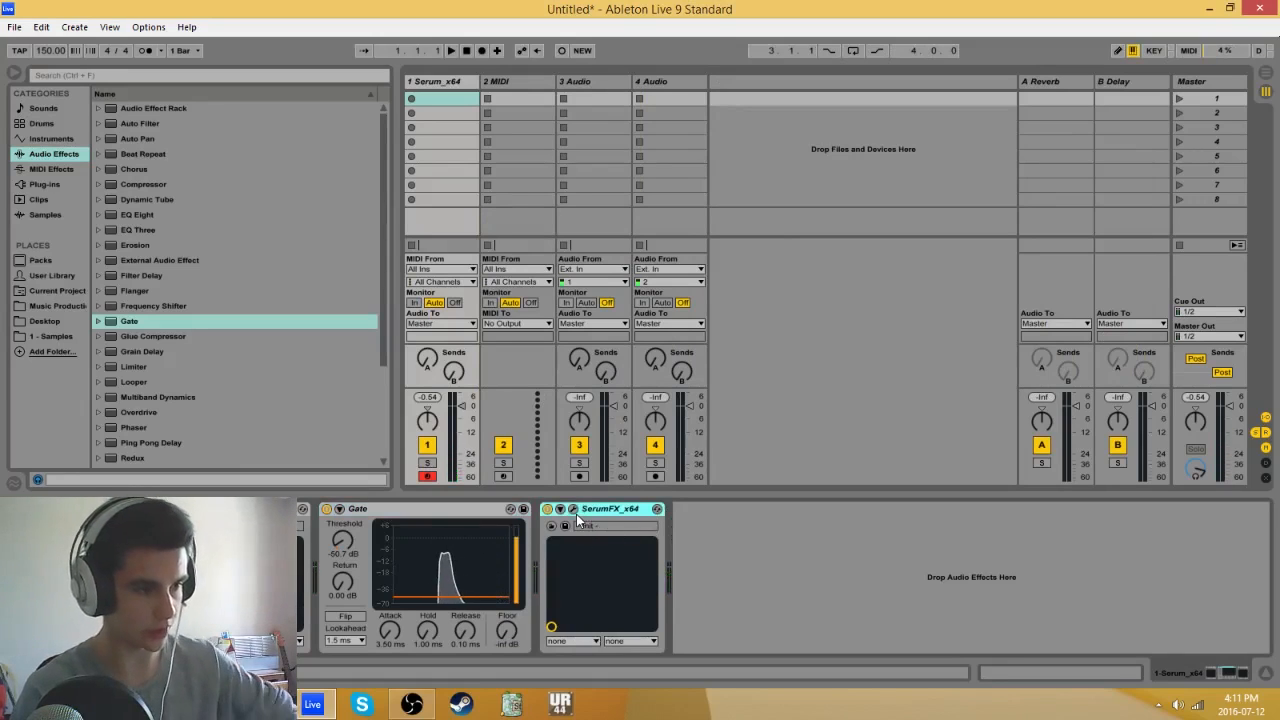
pyautogui.click(574, 511)
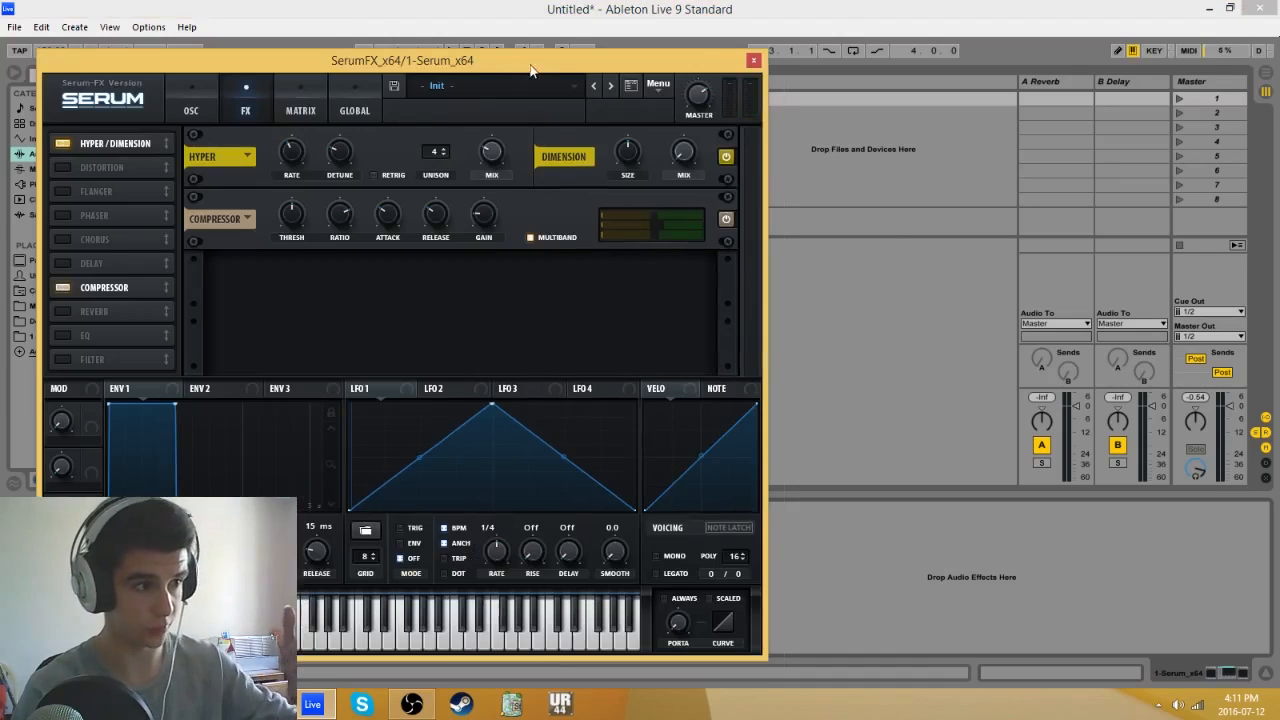
# Step: Move the SerumFX window clear of the device chain, examine its hyper mix and multiband compressor settings, and close it
pyautogui.moveTo(531, 70); pyautogui.dragTo(637, 87)
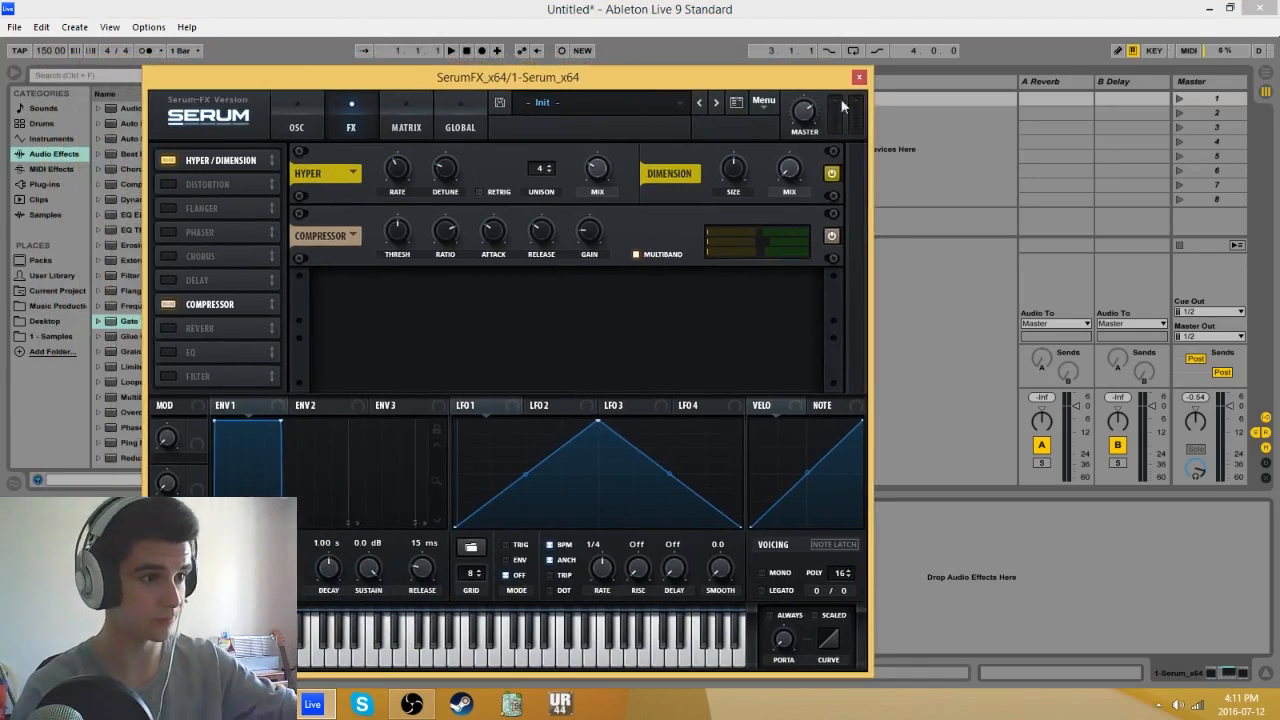
pyautogui.moveTo(740, 83); pyautogui.dragTo(1029, 82)
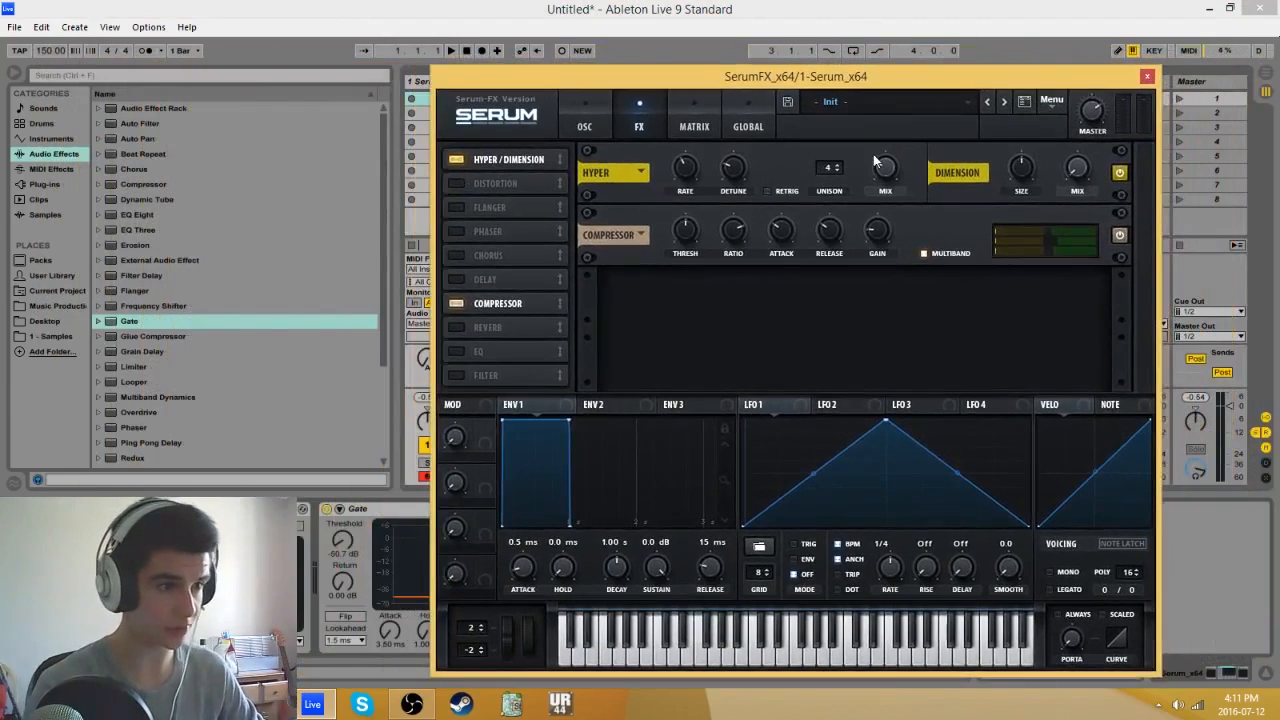
pyautogui.moveTo(900, 81); pyautogui.dragTo(892, 73)
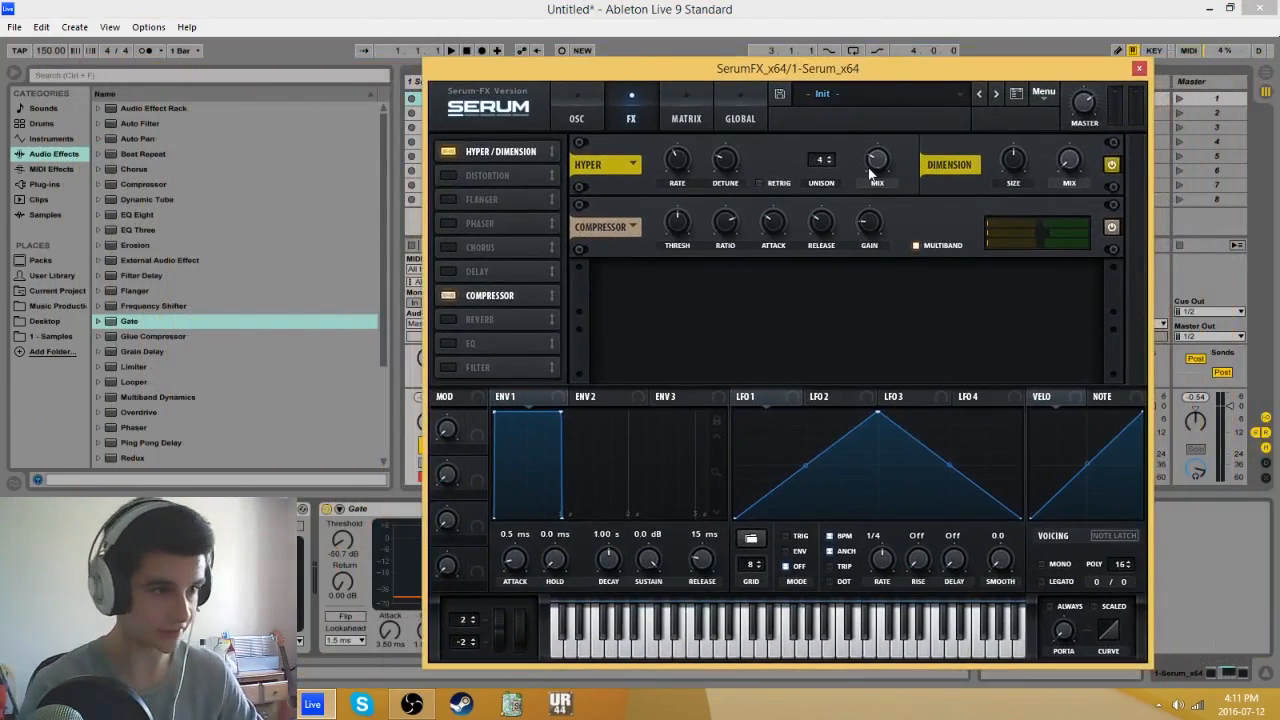
pyautogui.moveTo(887, 160)
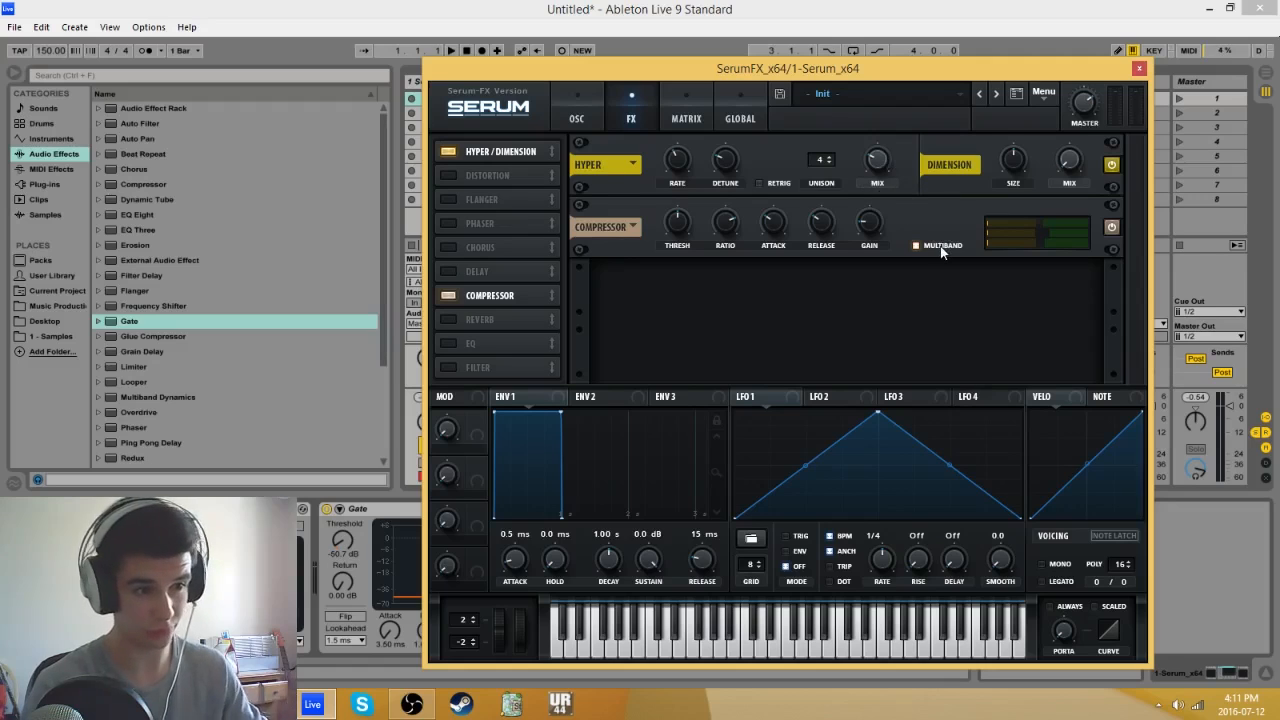
pyautogui.click(1136, 69)
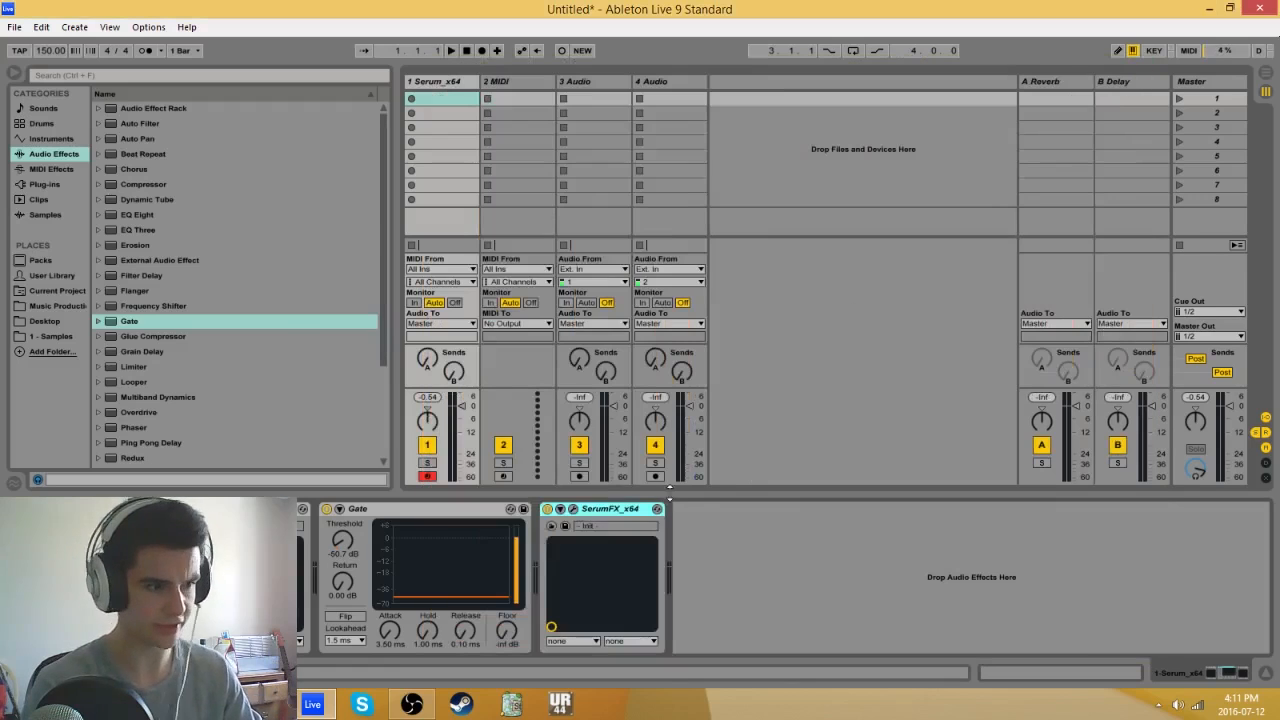
# Step: Toggle the SerumFX device to compare the sound and reopen the Serum instrument on its oscillator page
pyautogui.click(547, 509)
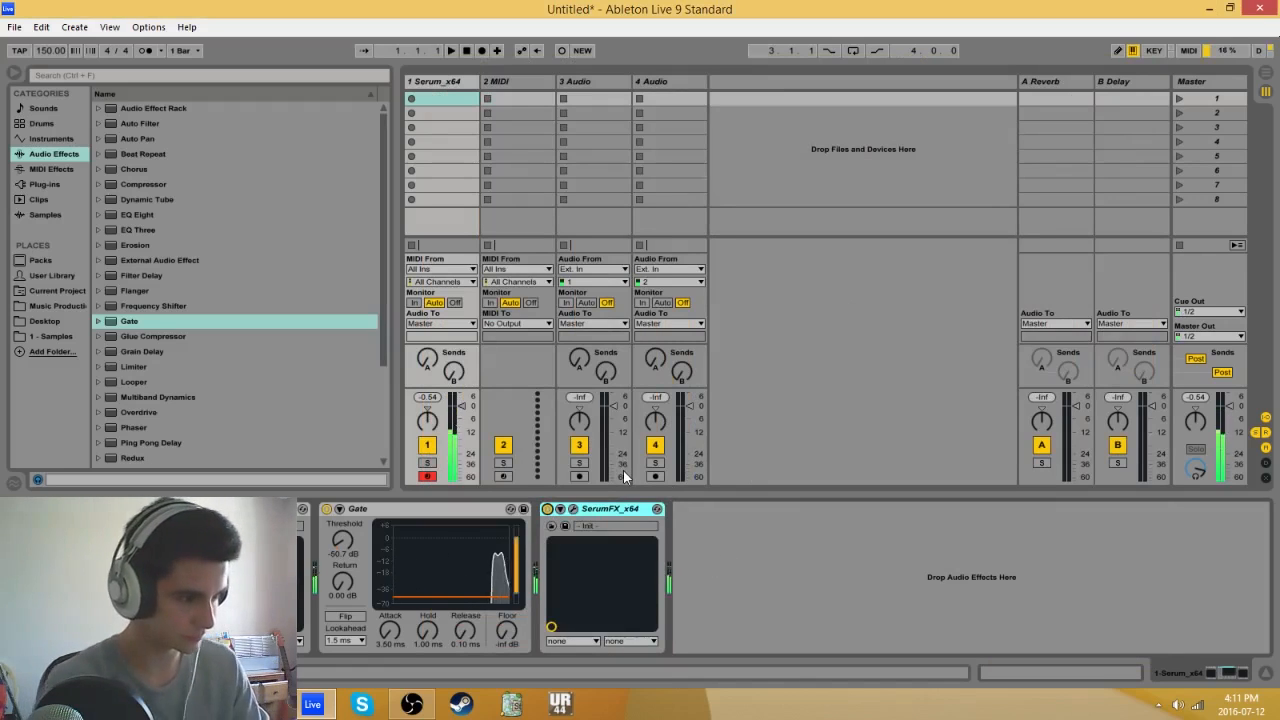
pyautogui.click(219, 509)
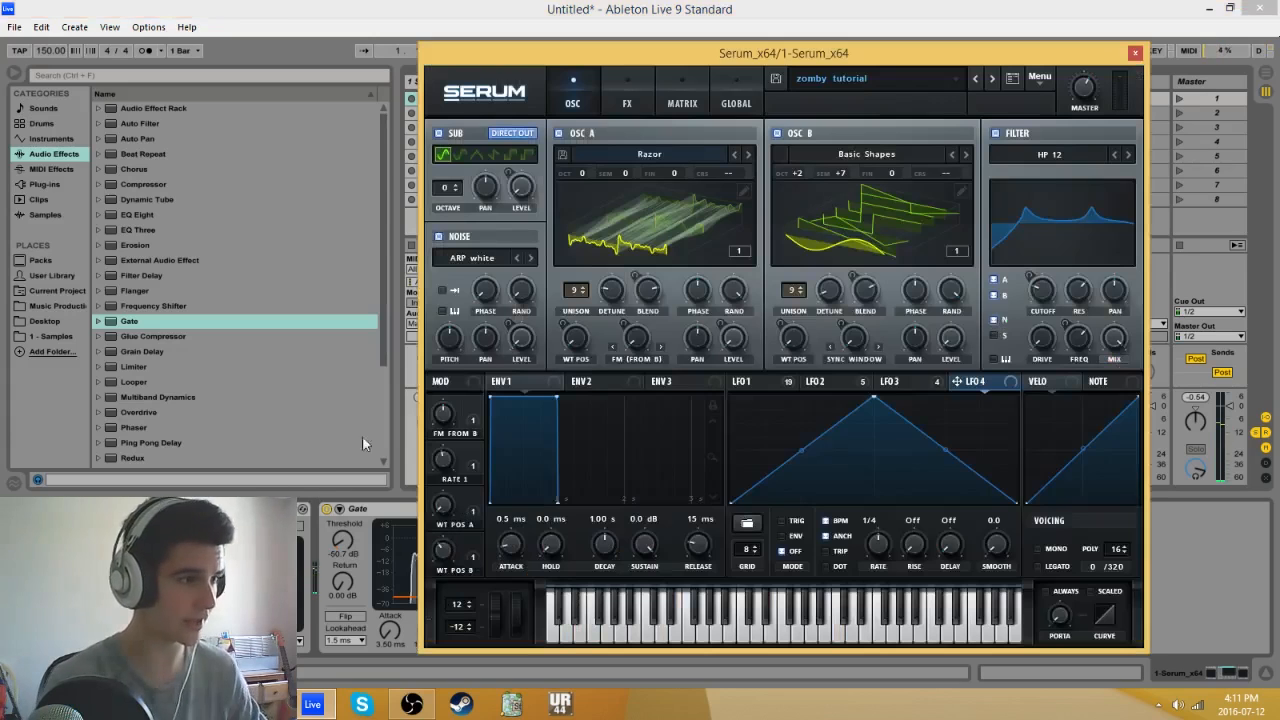
pyautogui.click(630, 100)
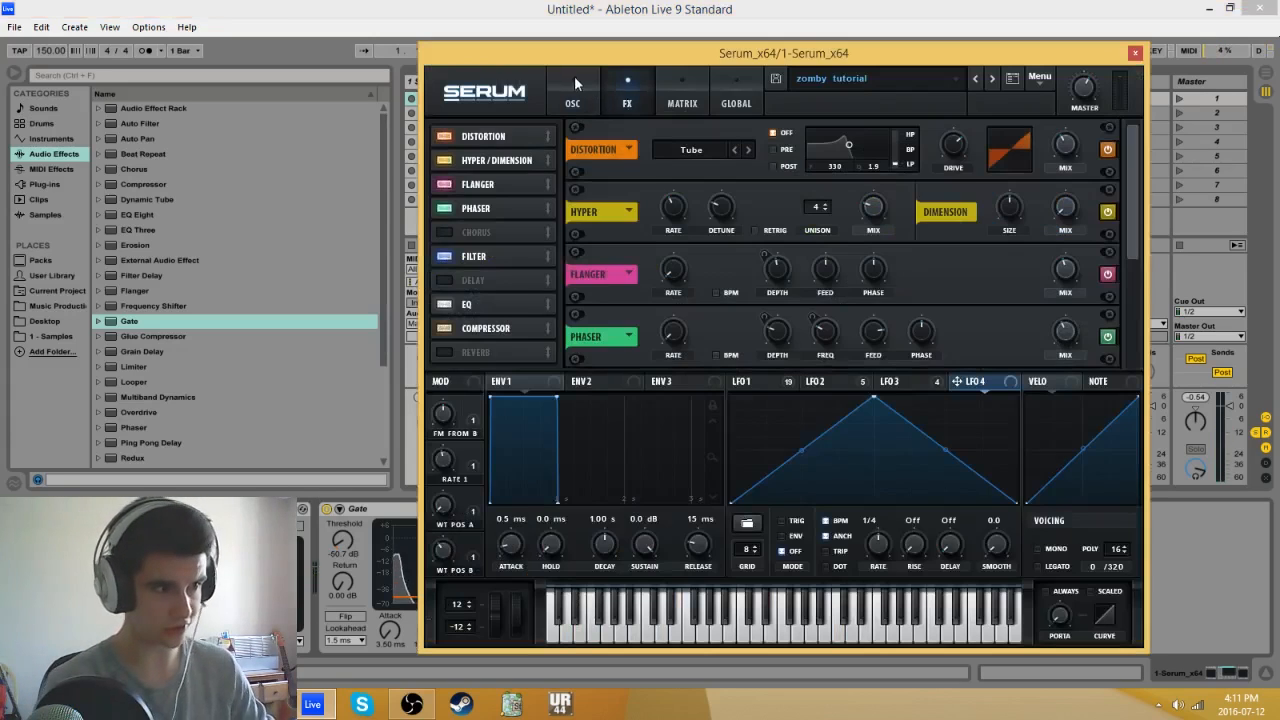
pyautogui.click(574, 78)
# Step: Display LFO 1 and assign the Rate 1 macro to the LFO's rate
pyautogui.click(781, 386)
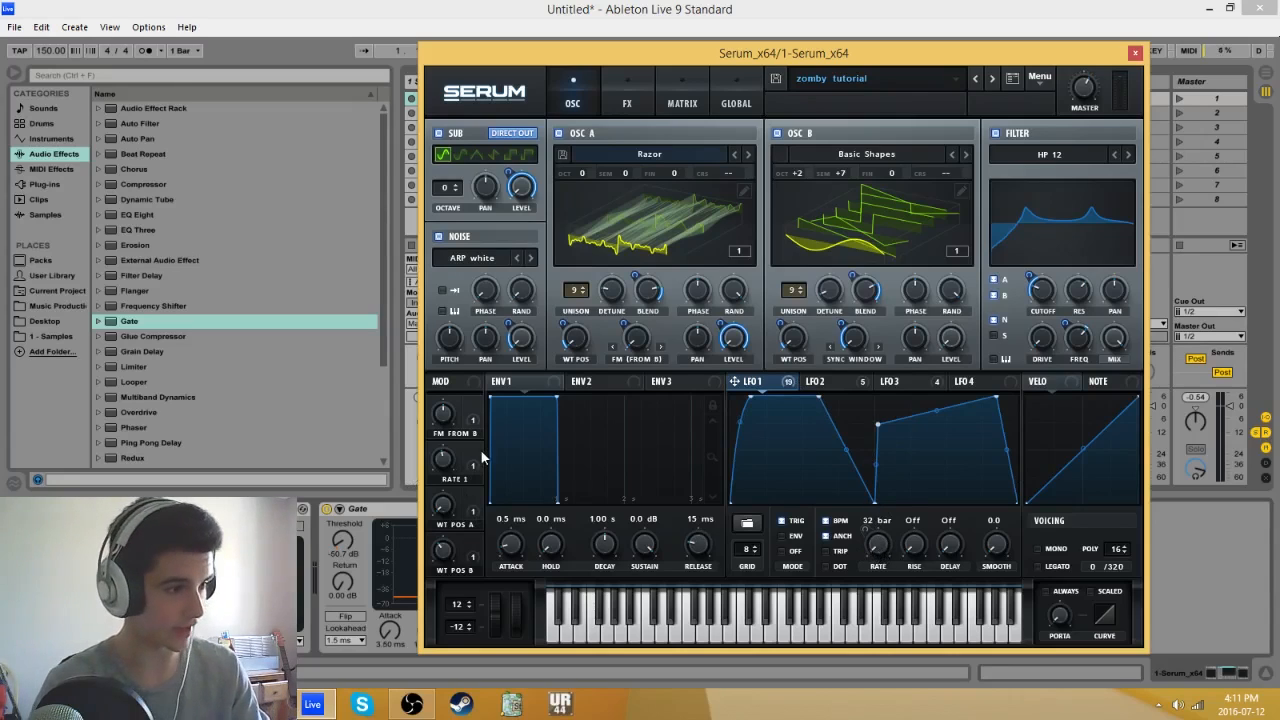
pyautogui.moveTo(470, 457); pyautogui.dragTo(874, 543)
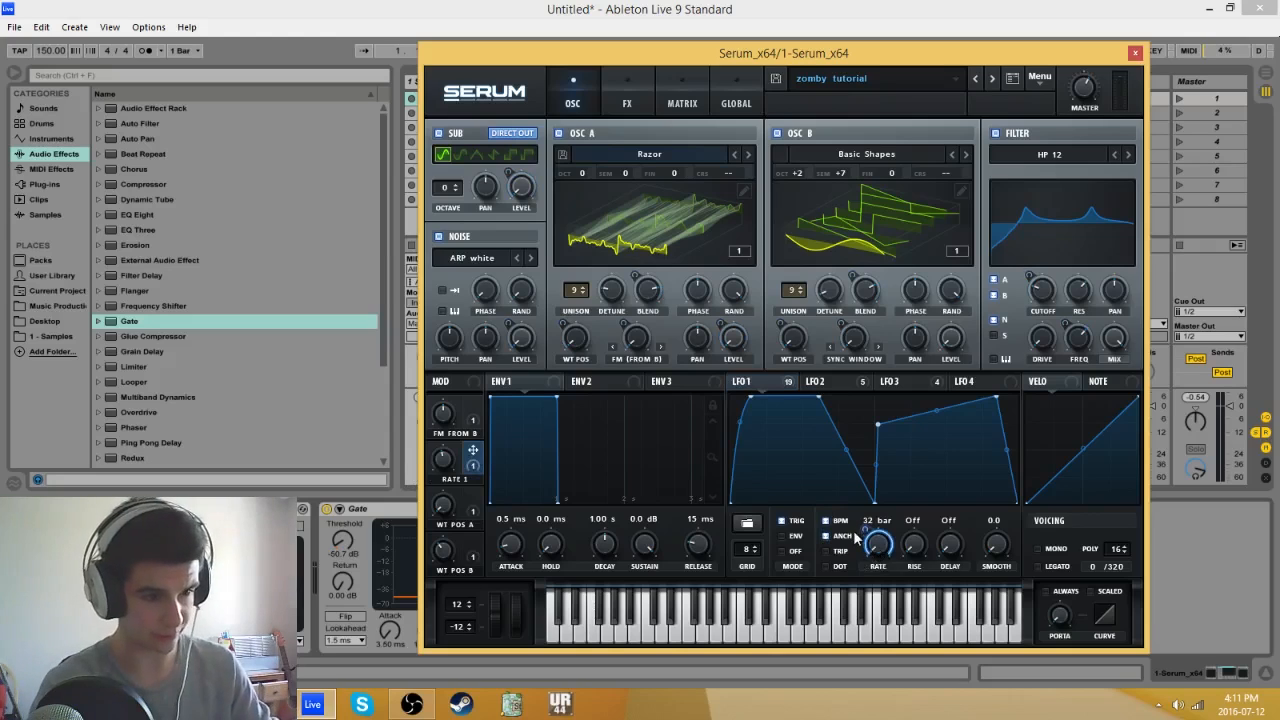
pyautogui.moveTo(467, 450); pyautogui.dragTo(868, 542)
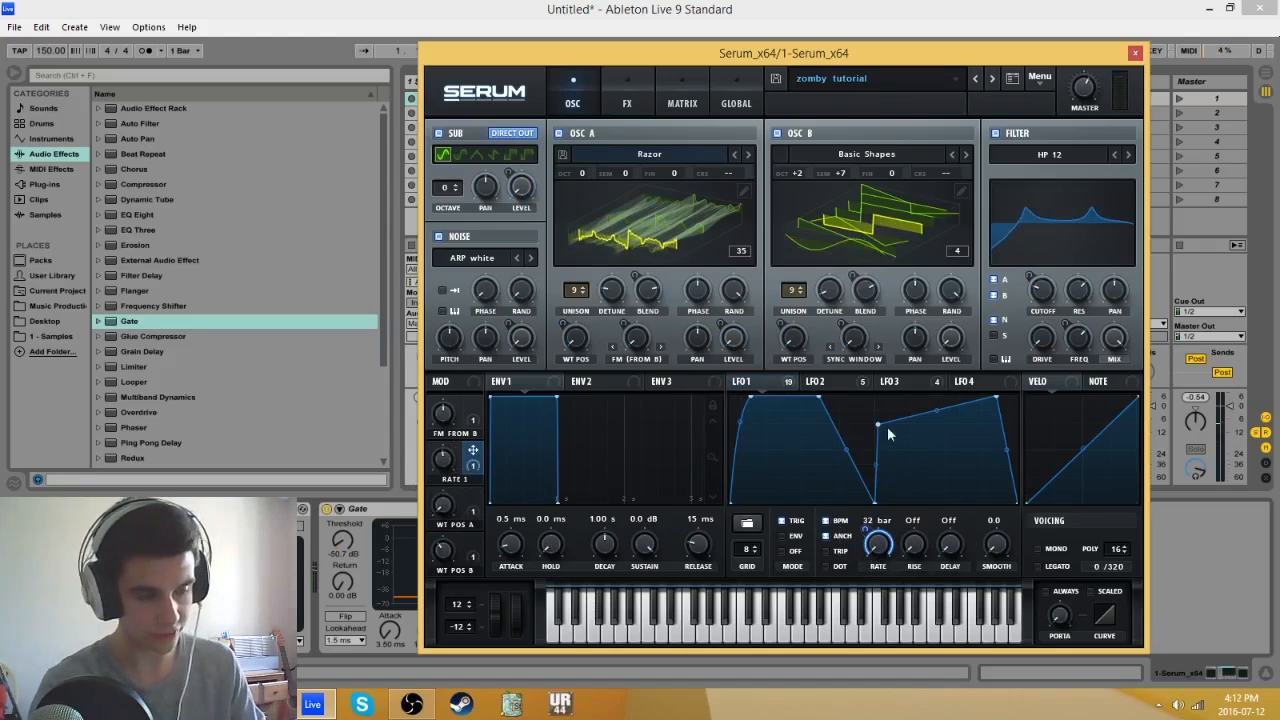
pyautogui.moveTo(758, 390)
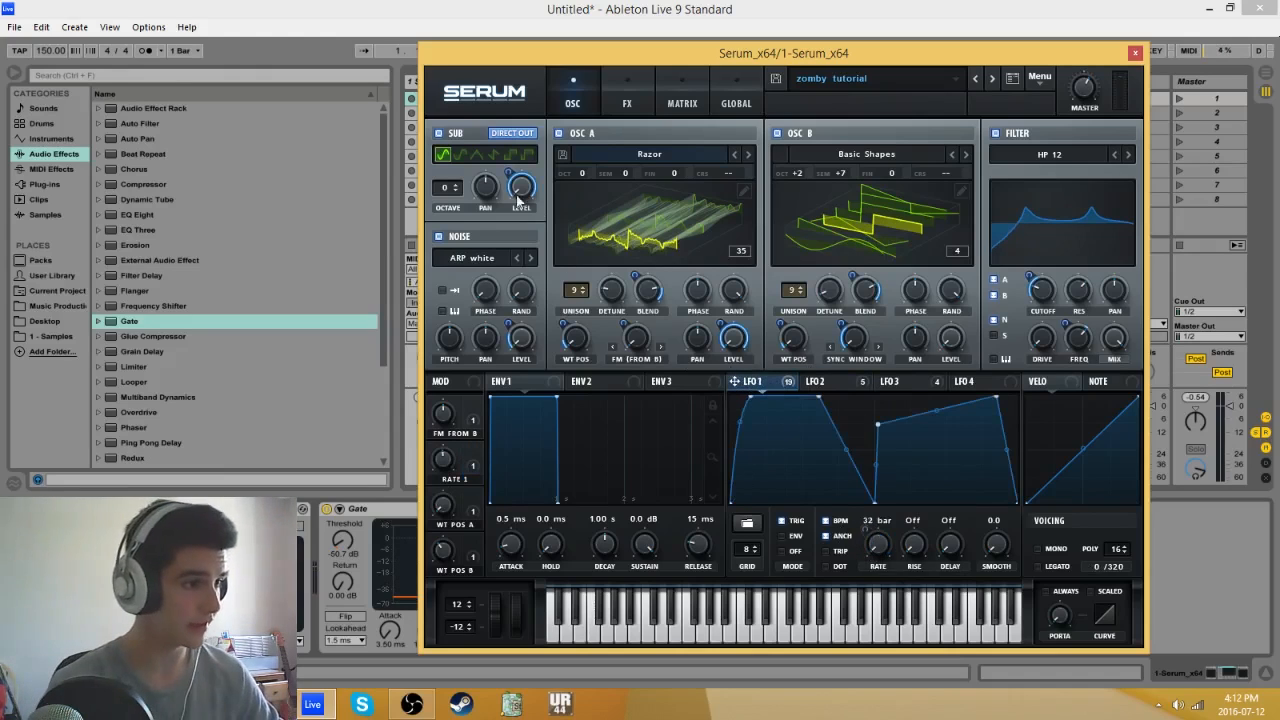
# Step: Check the LFO 1 modulation amounts on the sub level, noise level and OSC A's wavetable position, unison blend, FM warp and level
pyautogui.moveTo(734, 381); pyautogui.dragTo(519, 180)
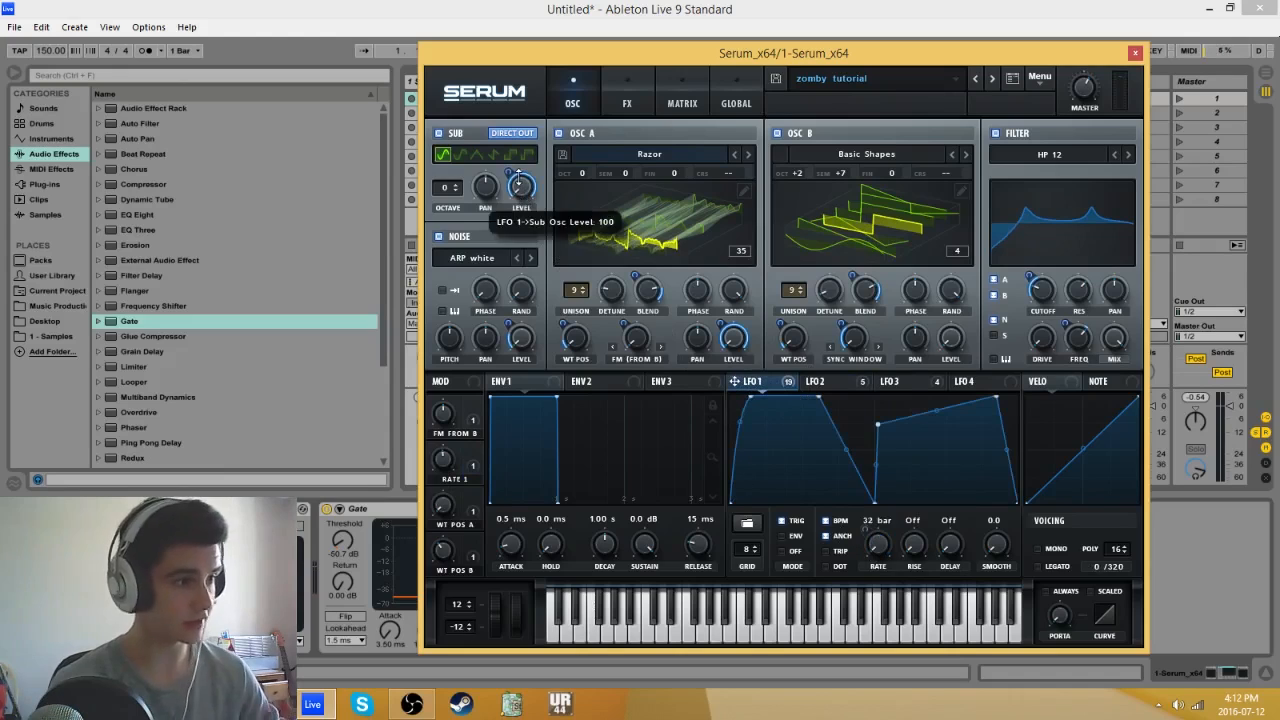
pyautogui.moveTo(513, 174)
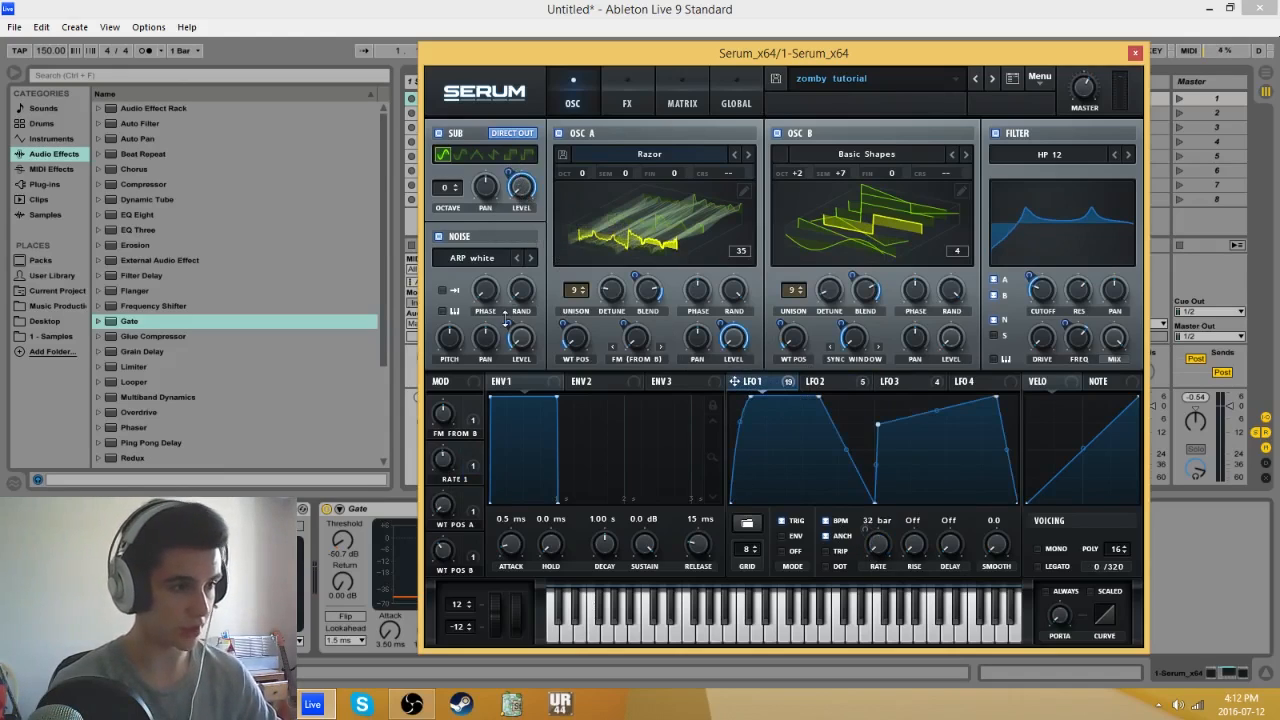
pyautogui.moveTo(511, 322)
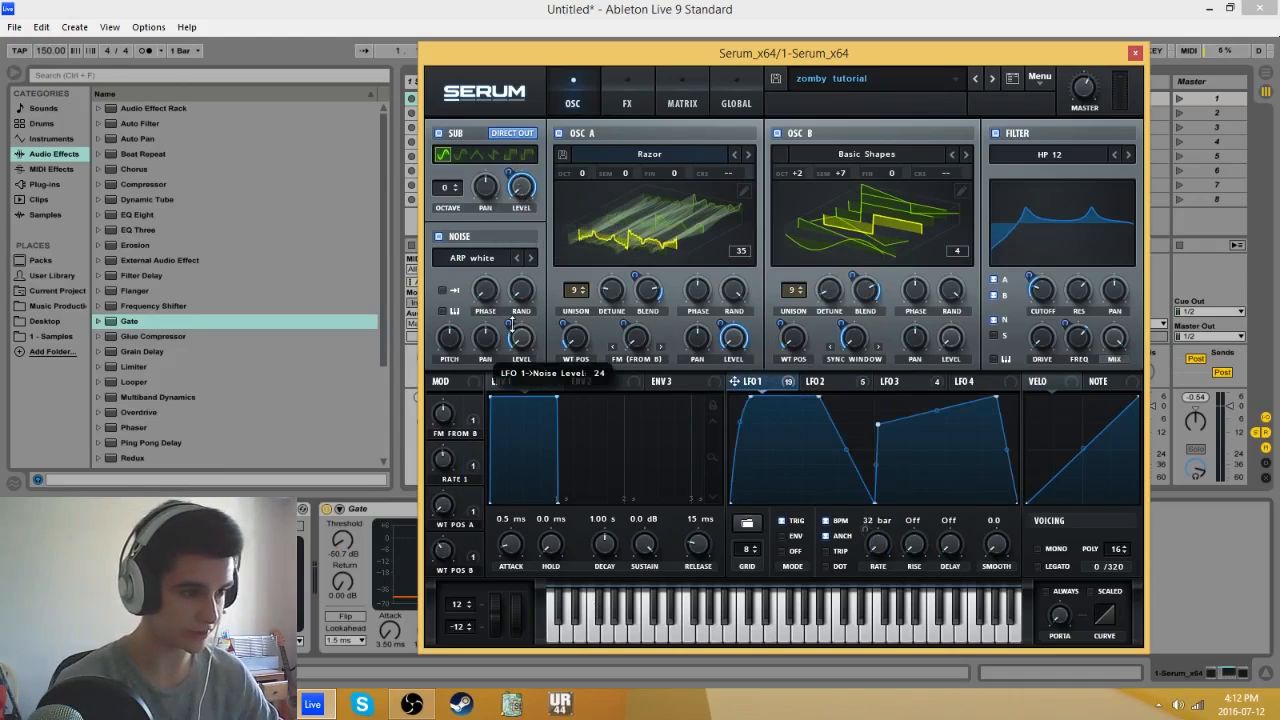
pyautogui.moveTo(573, 322)
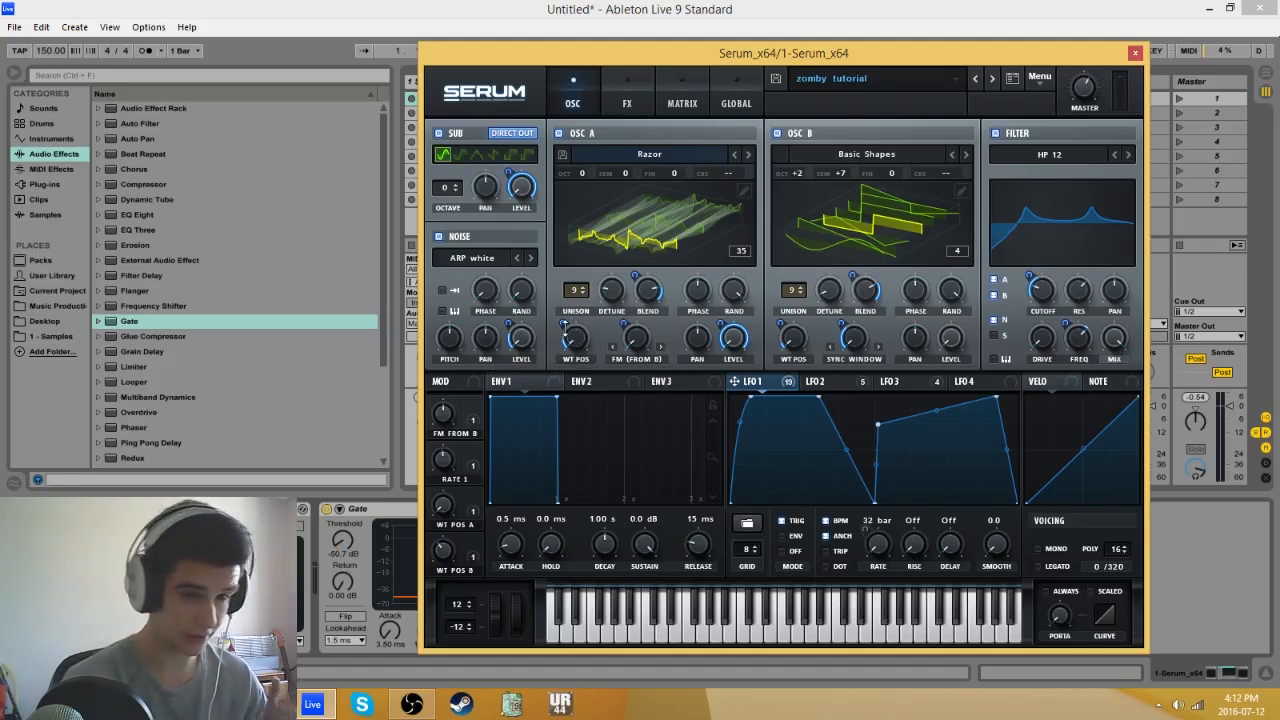
pyautogui.moveTo(638, 274)
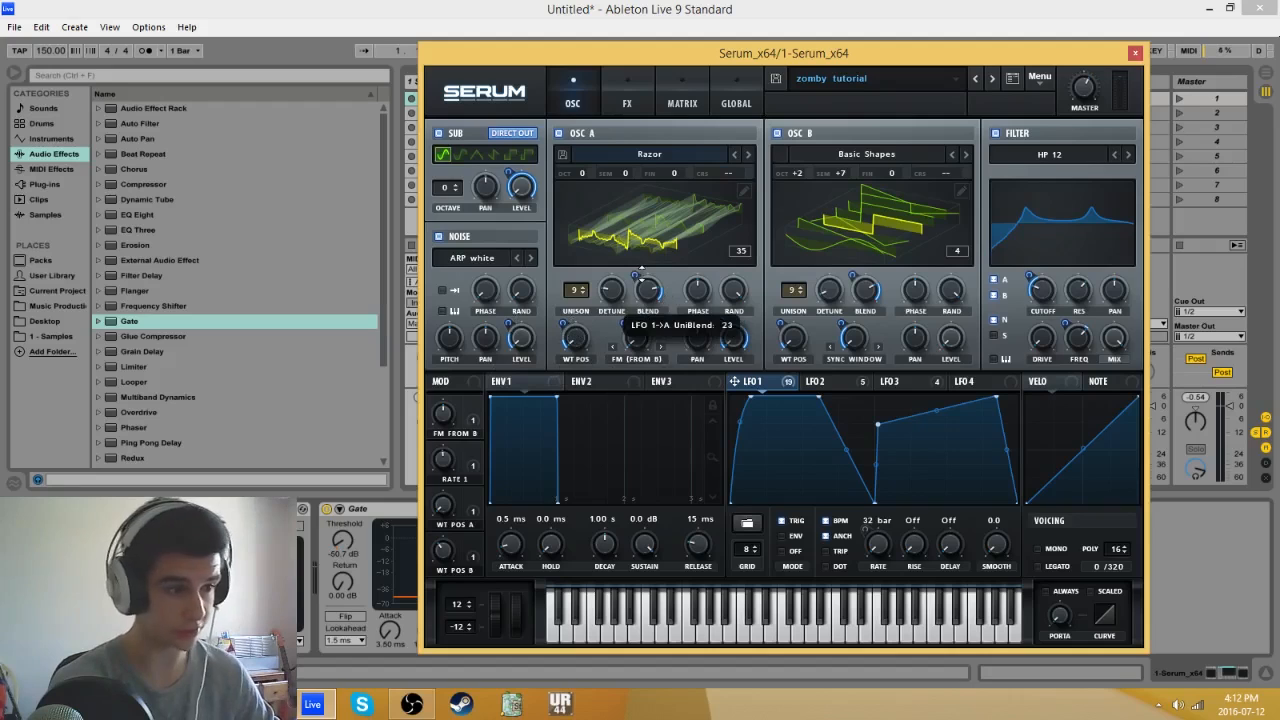
pyautogui.moveTo(626, 330)
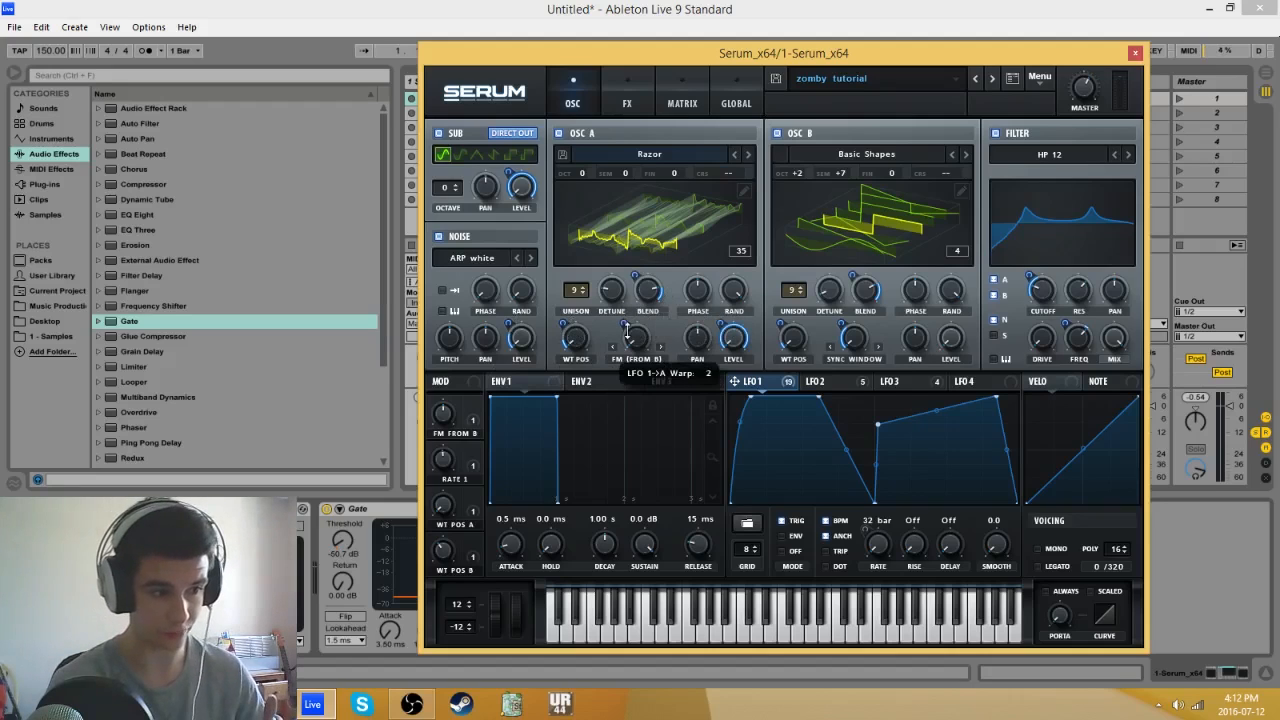
pyautogui.moveTo(738, 354)
pyautogui.moveTo(724, 320)
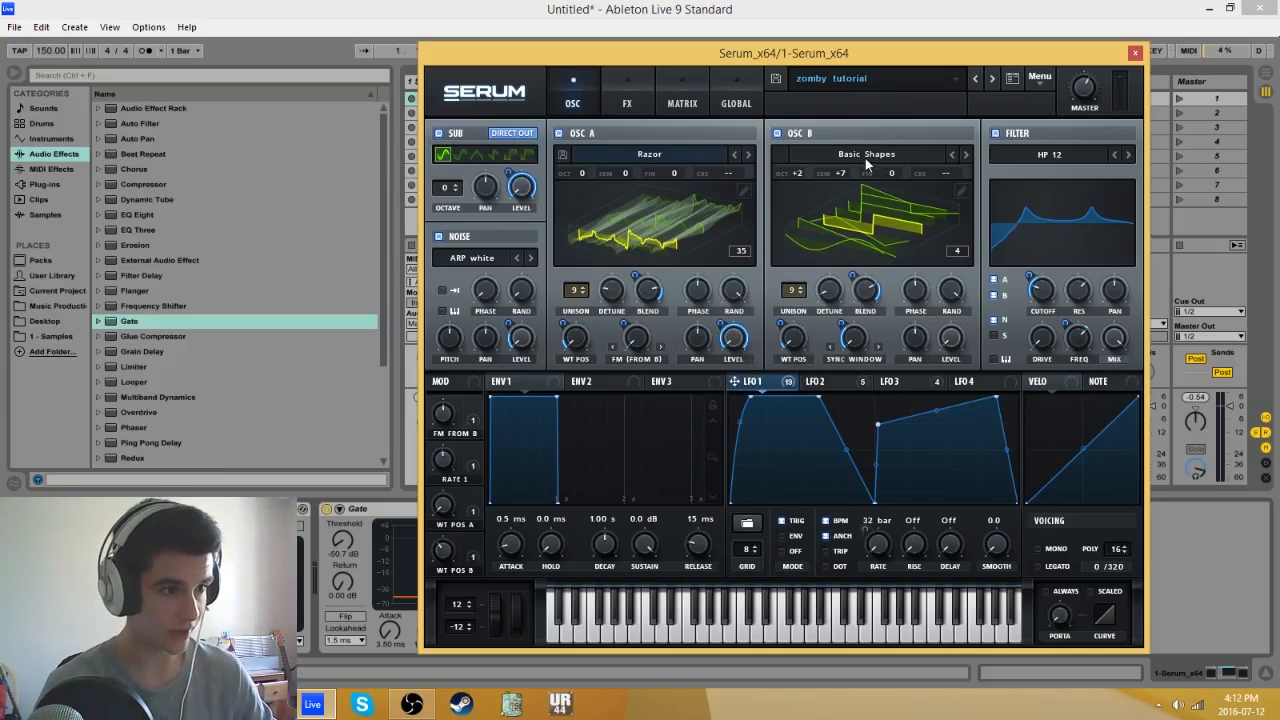
# Step: Check the LFO 1 modulation amounts on OSC B's wavetable position, unison blend and sync window warp, and on the filter cutoff
pyautogui.moveTo(786, 318)
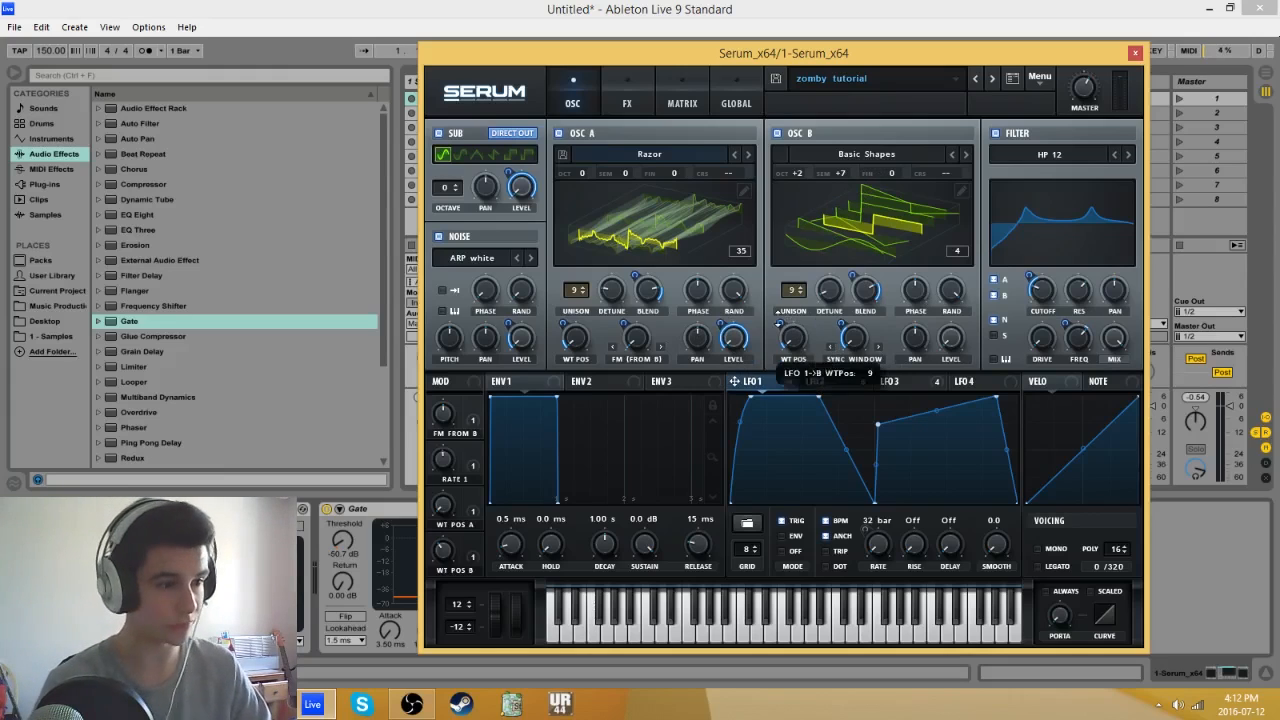
pyautogui.moveTo(851, 273)
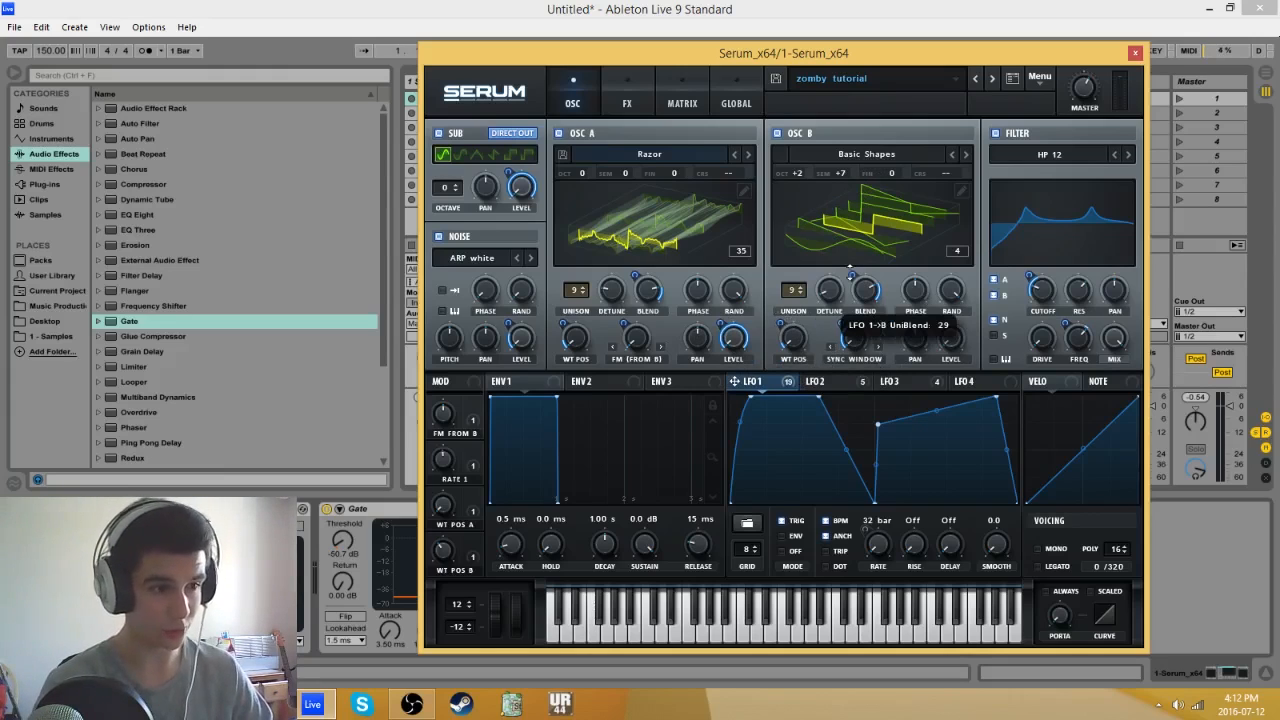
pyautogui.moveTo(842, 326)
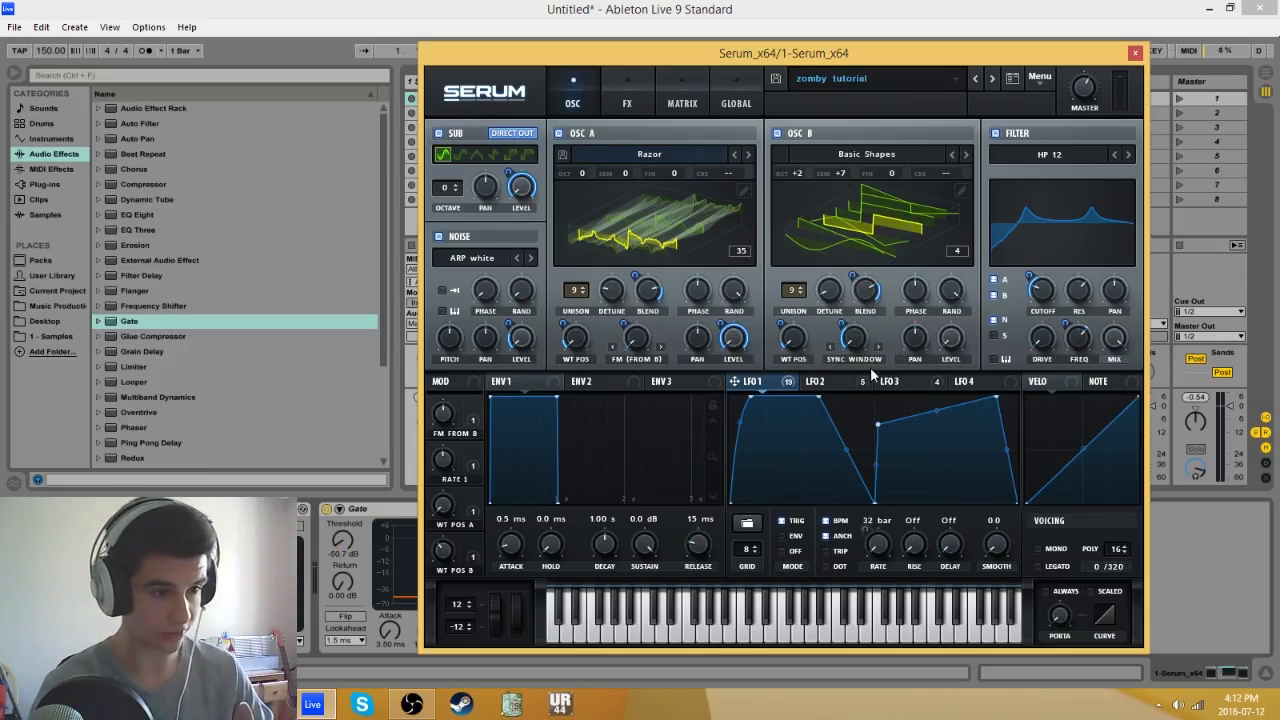
pyautogui.click(866, 361)
pyautogui.click(896, 348)
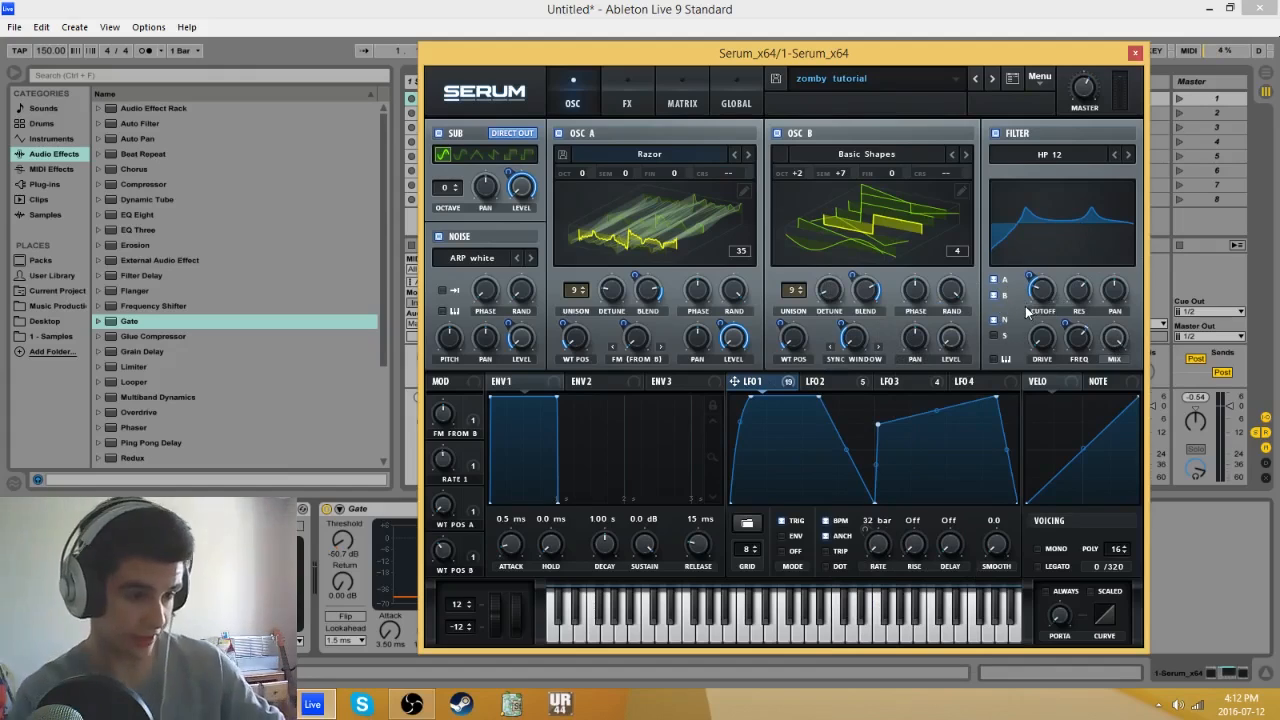
pyautogui.moveTo(781, 386)
pyautogui.mouseDown()
pyautogui.moveTo(1046, 316)
pyautogui.moveTo(1033, 280)
pyautogui.mouseUp()
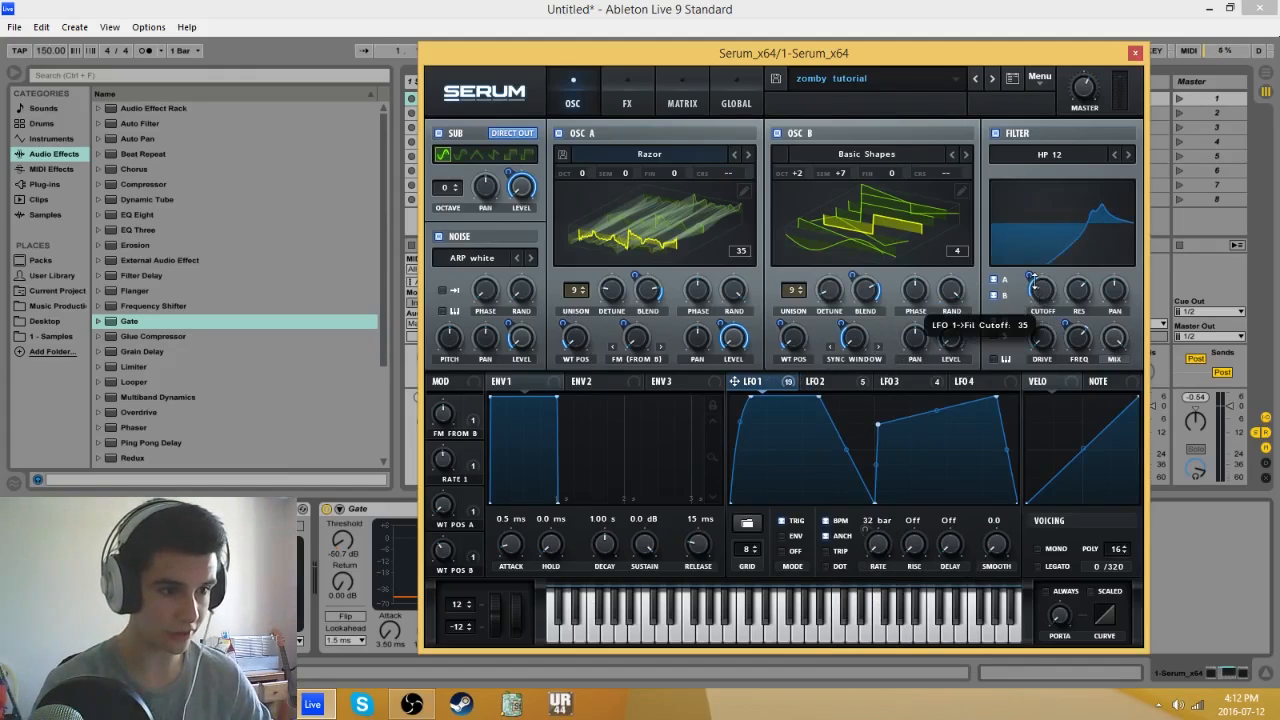
pyautogui.click(1039, 281)
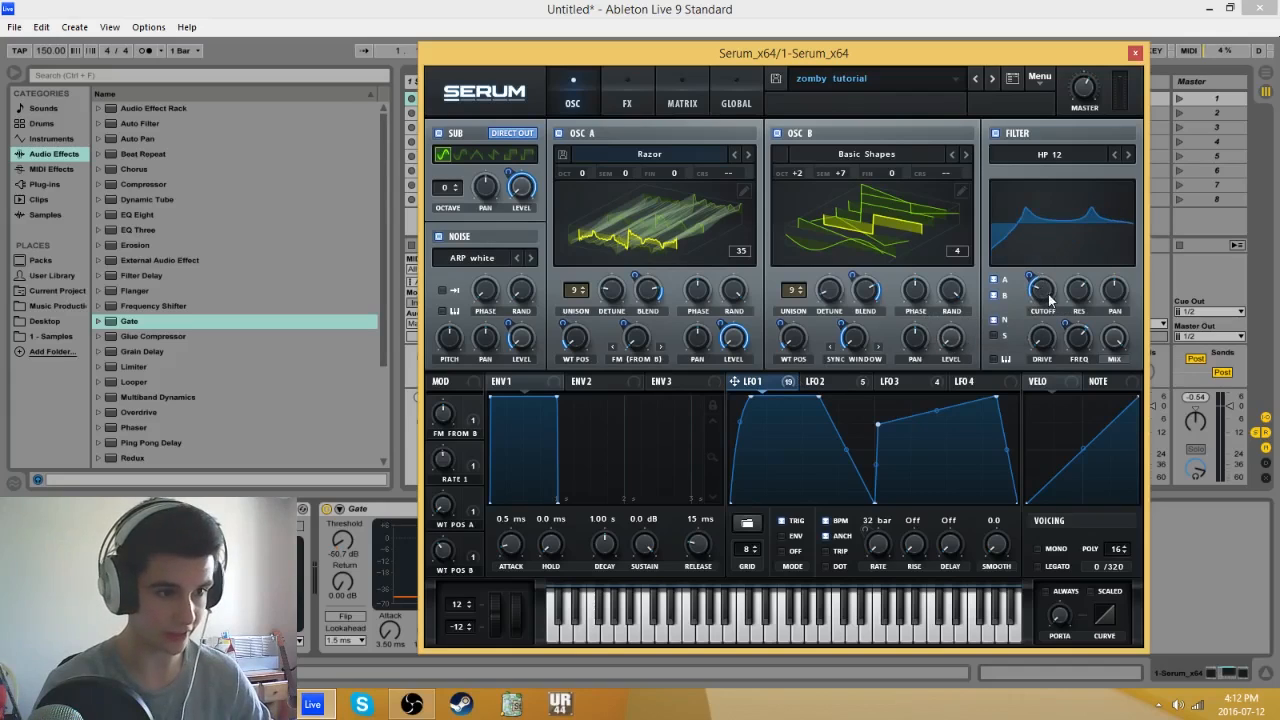
pyautogui.click(1072, 326)
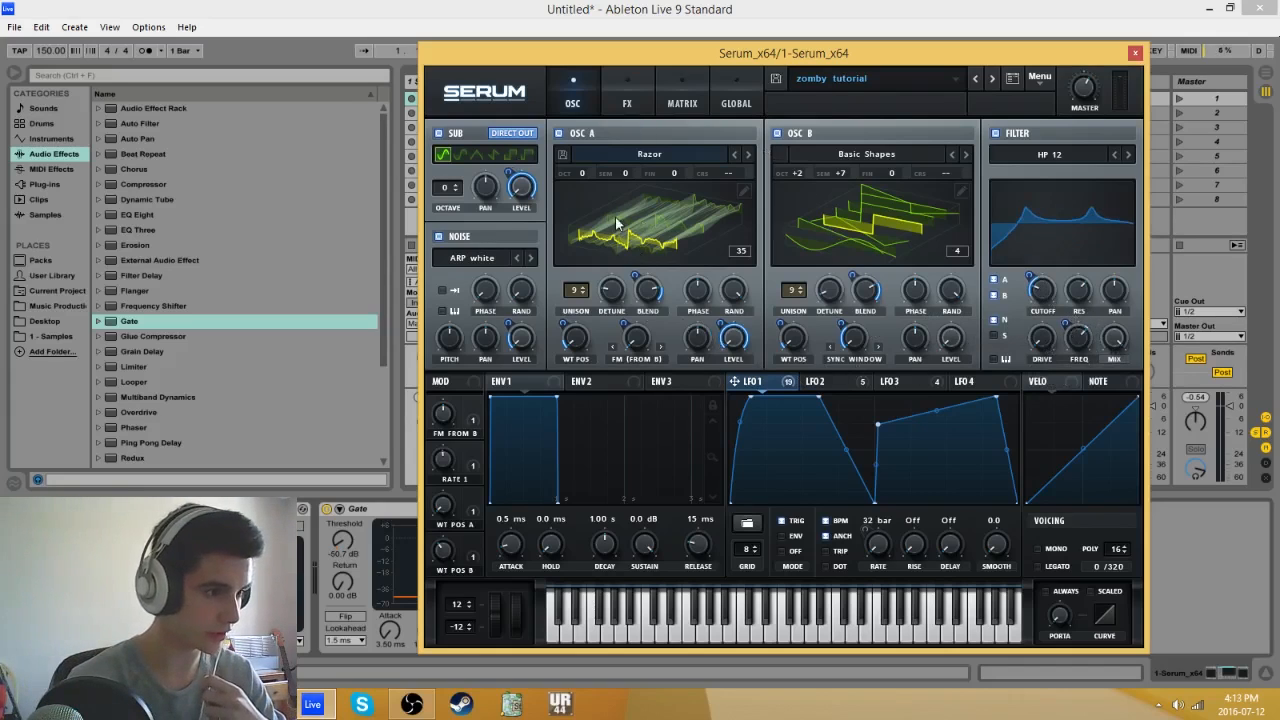
# Step: Examine the LFO 1 modulation amounts across the effects rack, covering the flanger and phaser depth, filter cutoff and frequency, and EQ frequency and gain
pyautogui.click(627, 98)
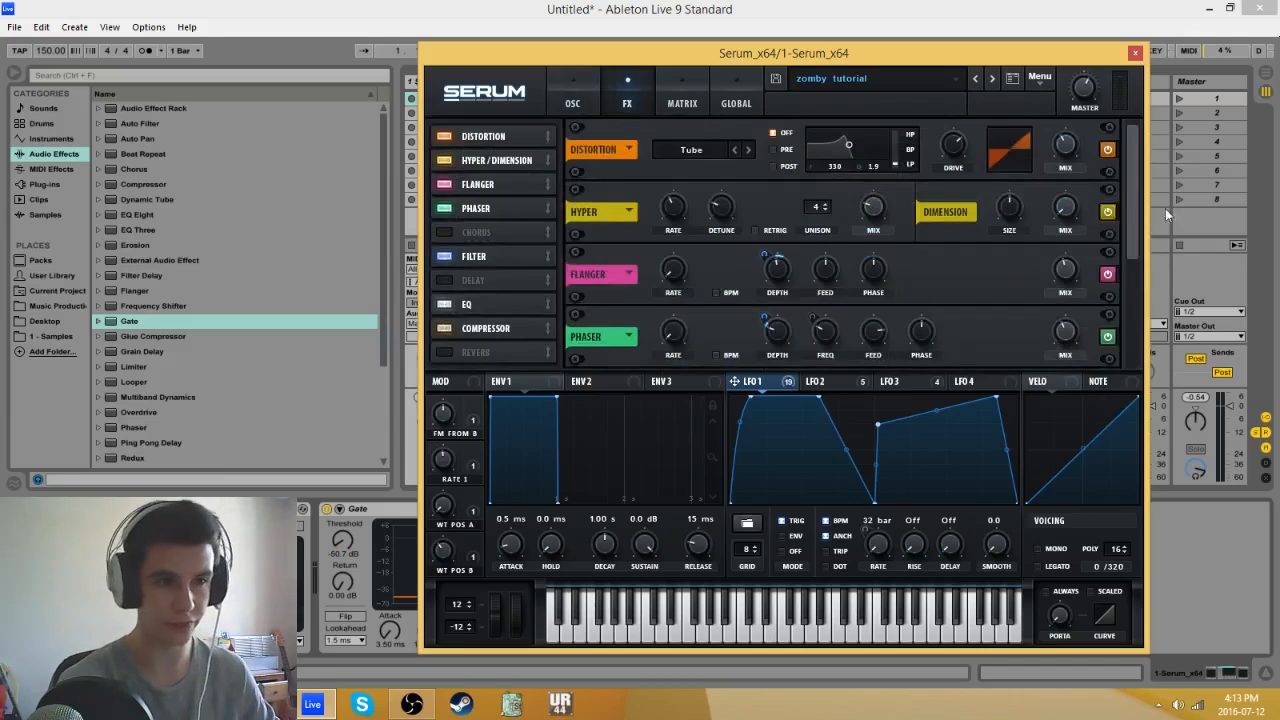
pyautogui.scroll(-3, 1134, 168)
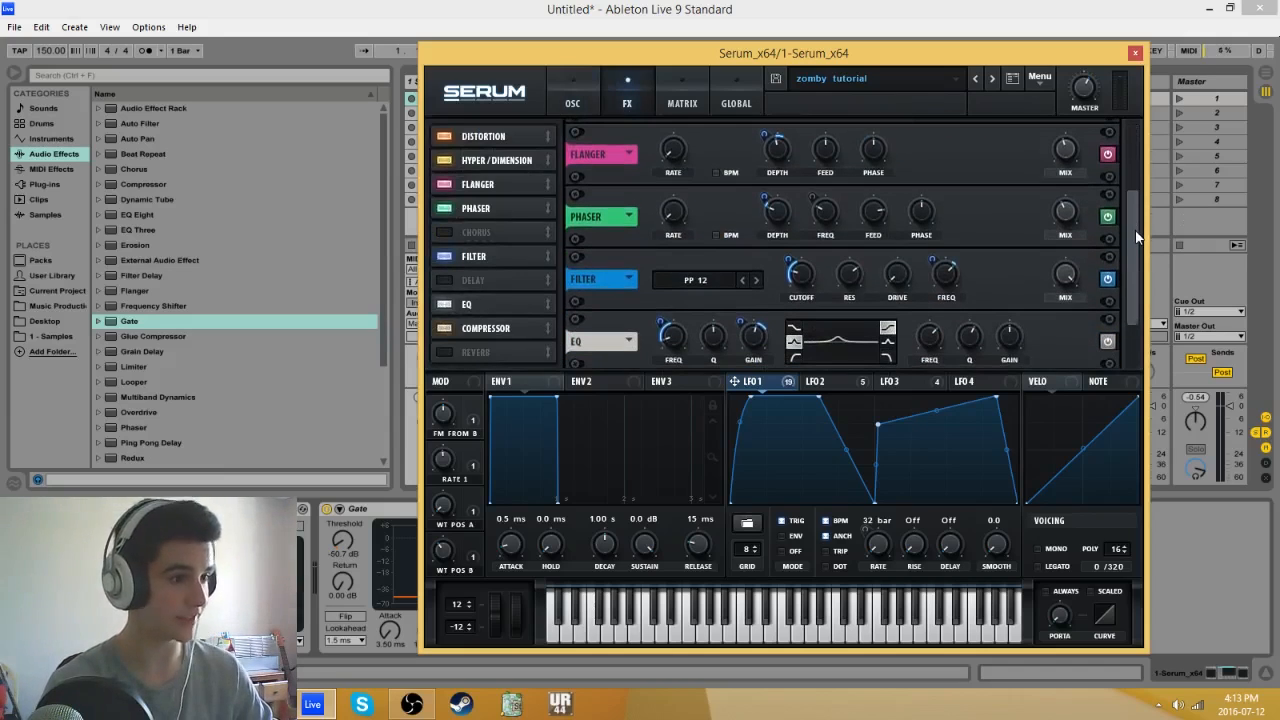
pyautogui.moveTo(768, 131)
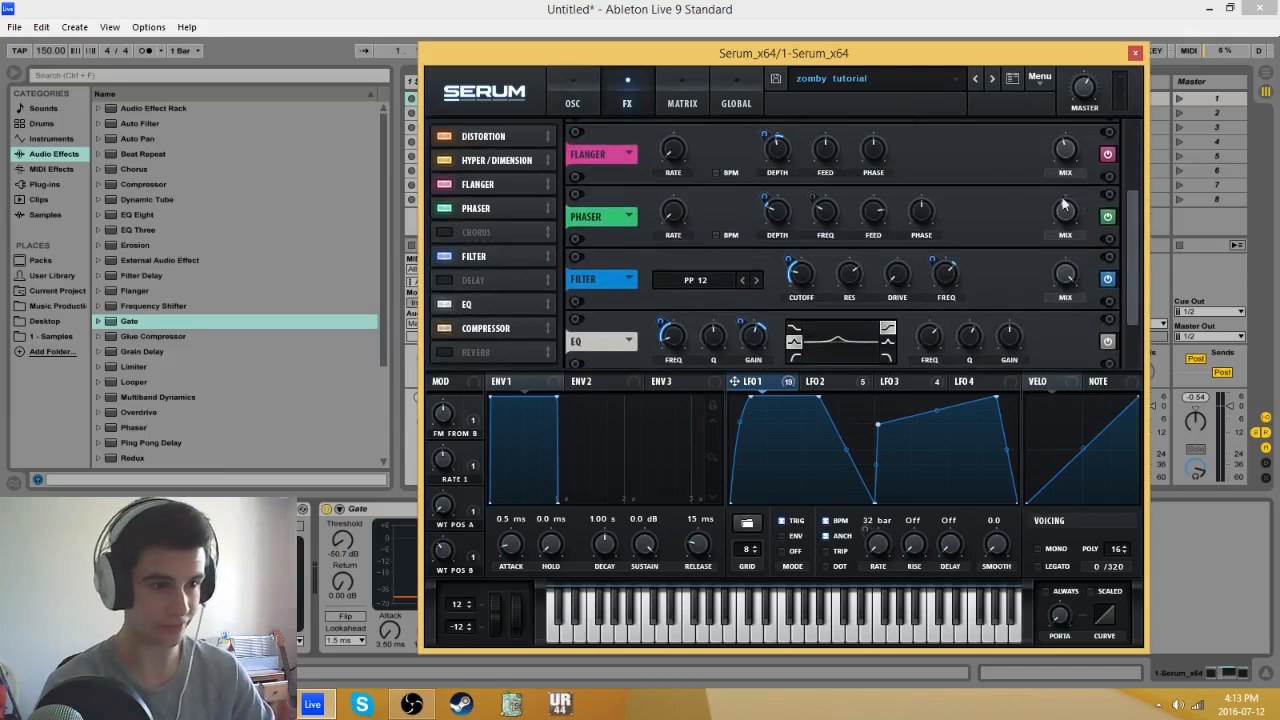
pyautogui.scroll(-2, 1134, 221)
pyautogui.moveTo(774, 160)
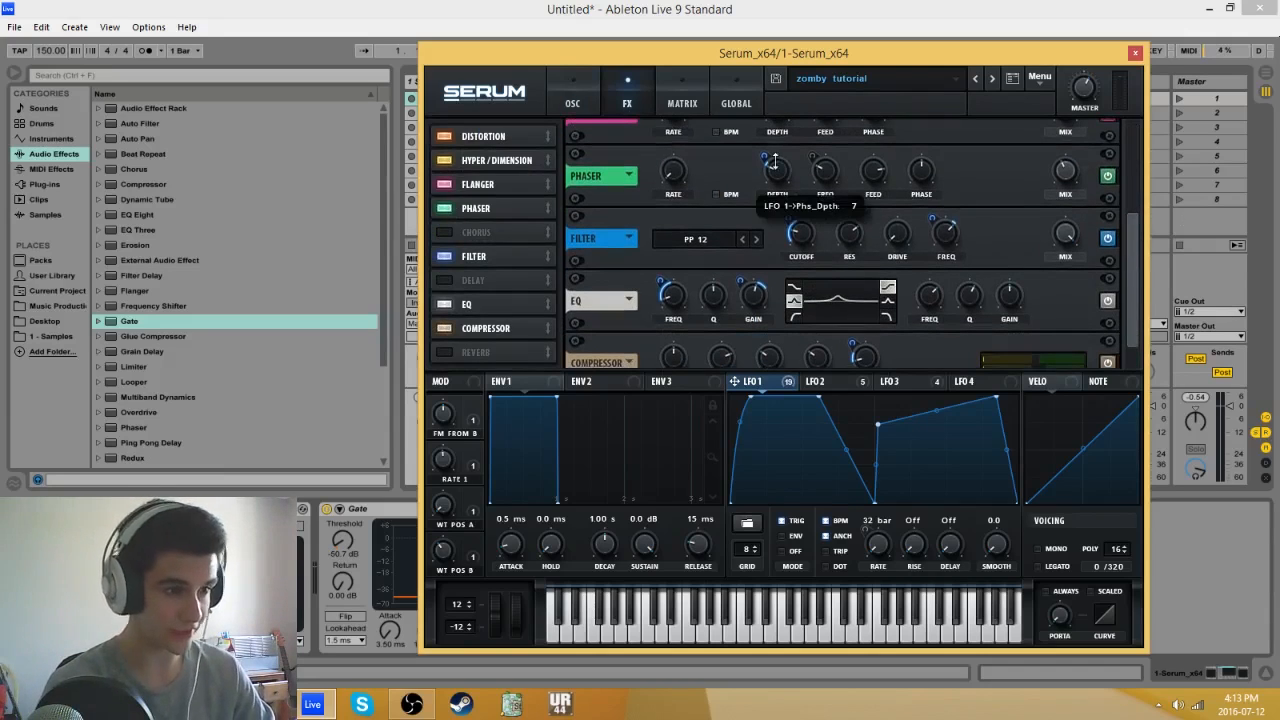
pyautogui.moveTo(784, 218)
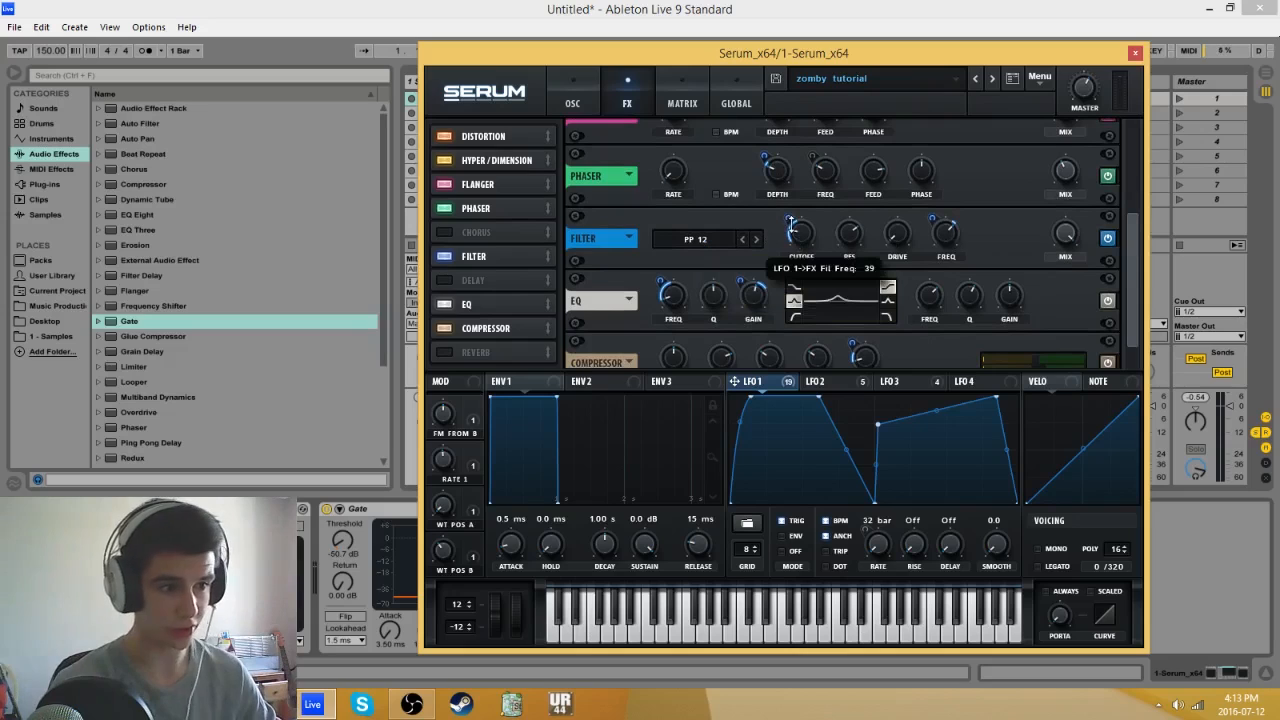
pyautogui.moveTo(931, 218)
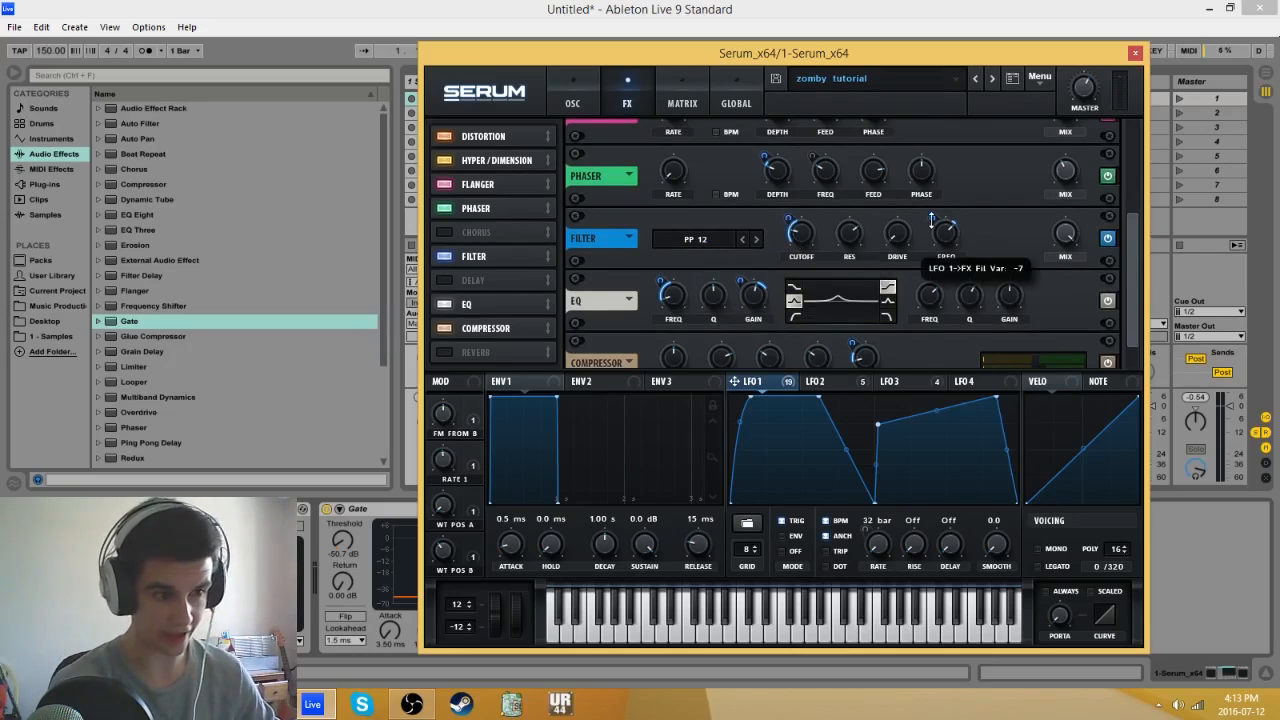
pyautogui.scroll(-1, 1129, 252)
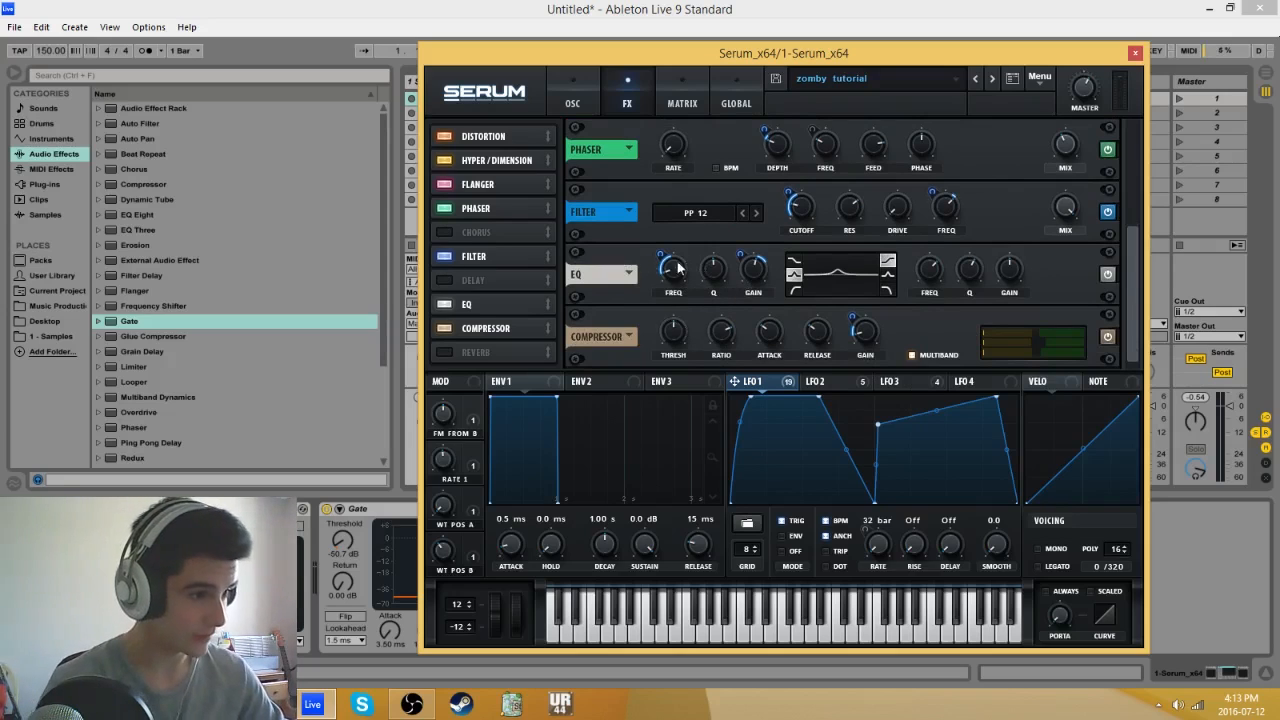
pyautogui.moveTo(664, 255)
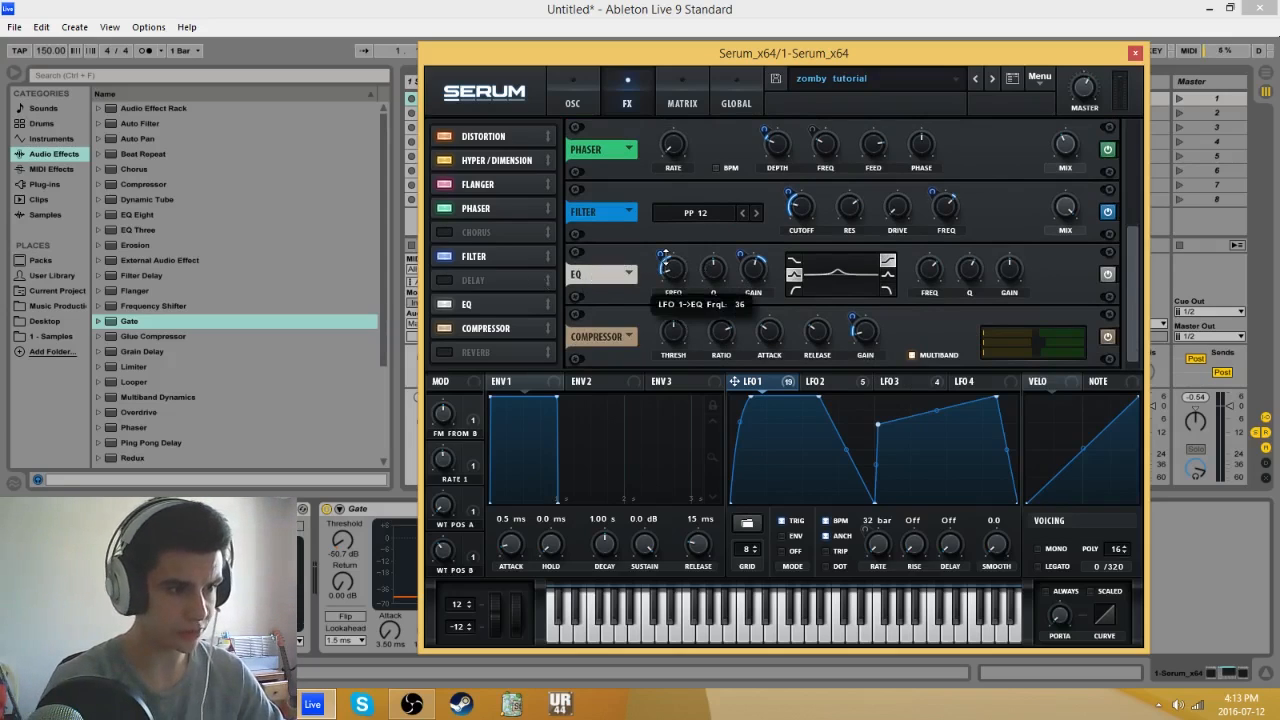
pyautogui.moveTo(744, 249)
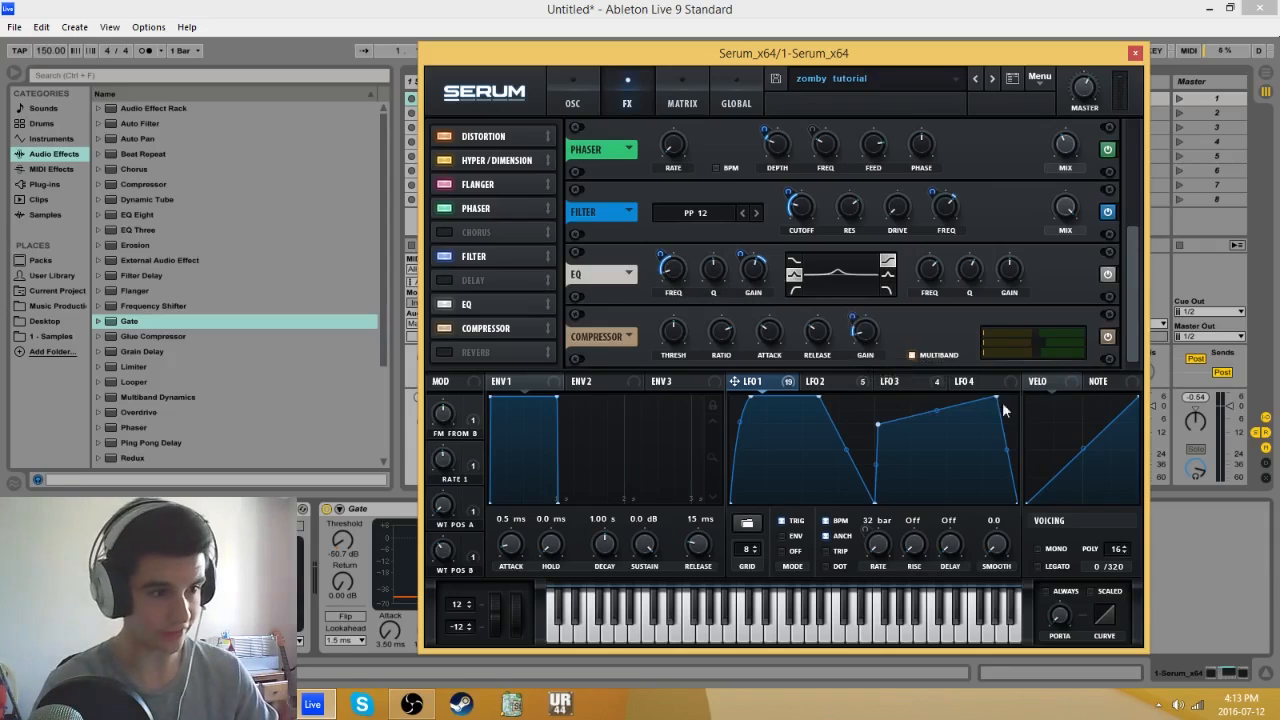
# Step: Display LFO 2 and examine its modulation of the oscillator unison blends and of the flanger, phaser and filter effects
pyautogui.click(597, 92)
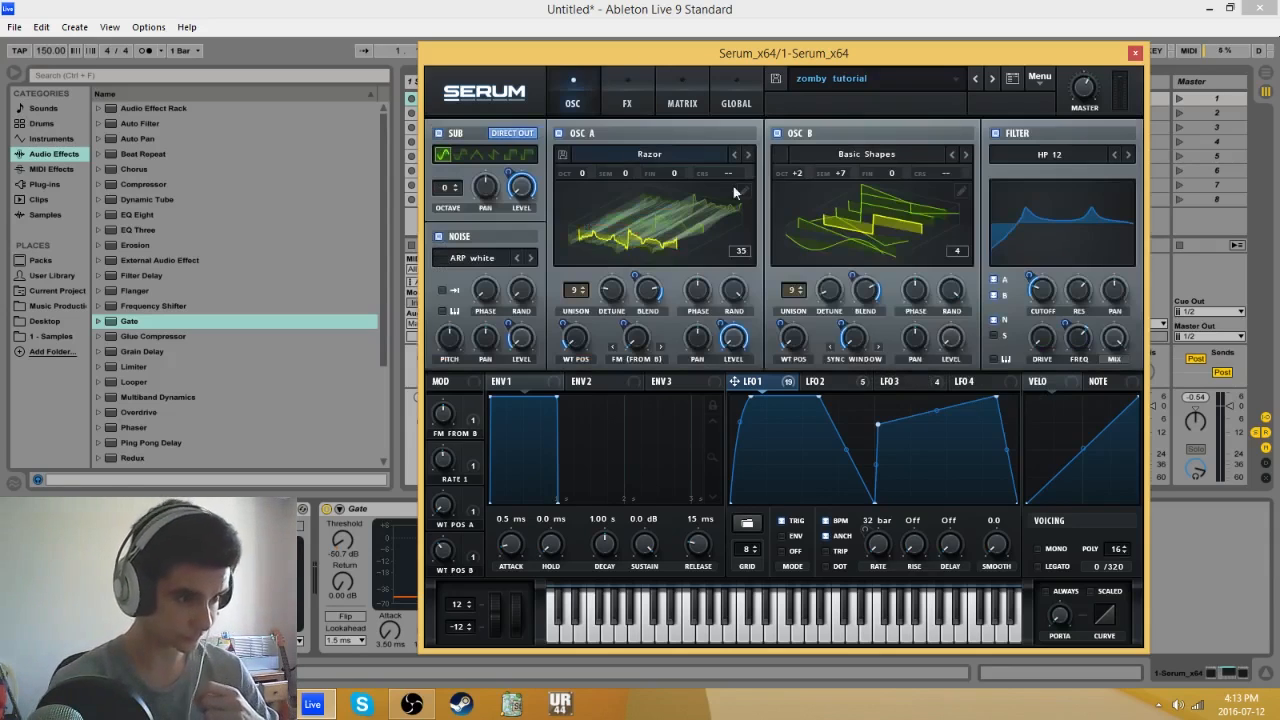
pyautogui.click(815, 381)
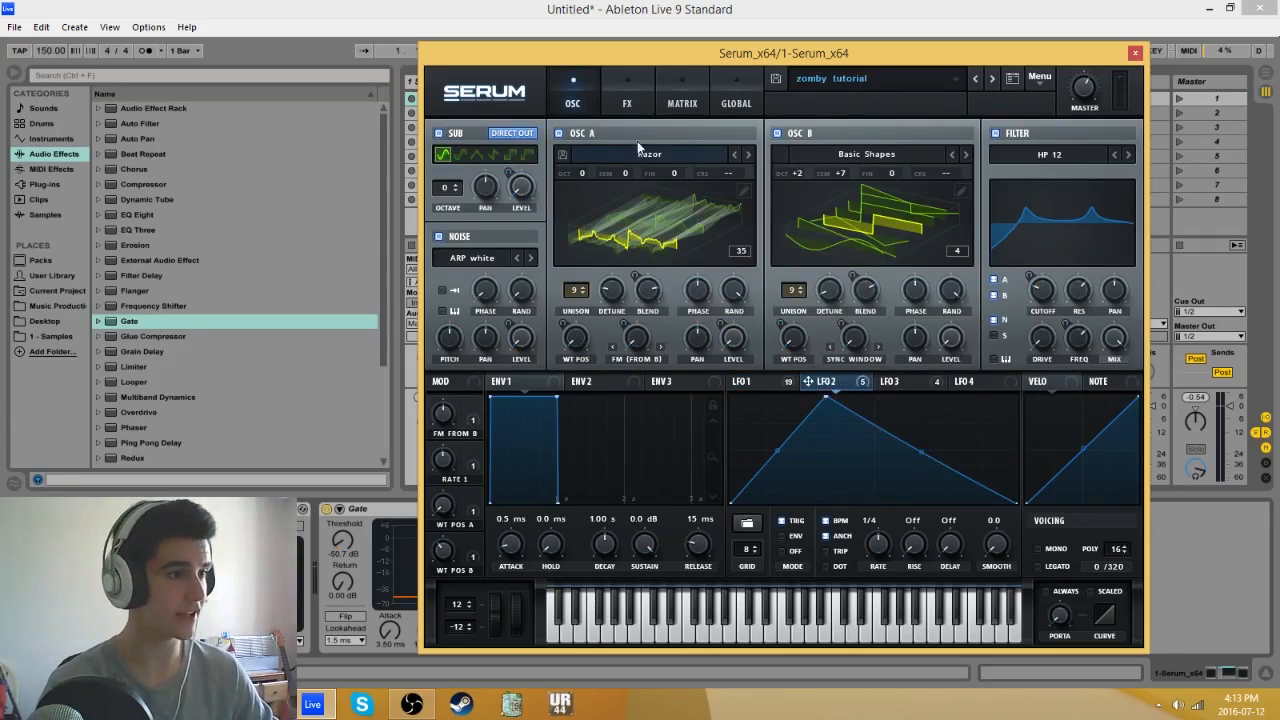
pyautogui.click(627, 100)
pyautogui.moveTo(1136, 255); pyautogui.dragTo(1126, 158)
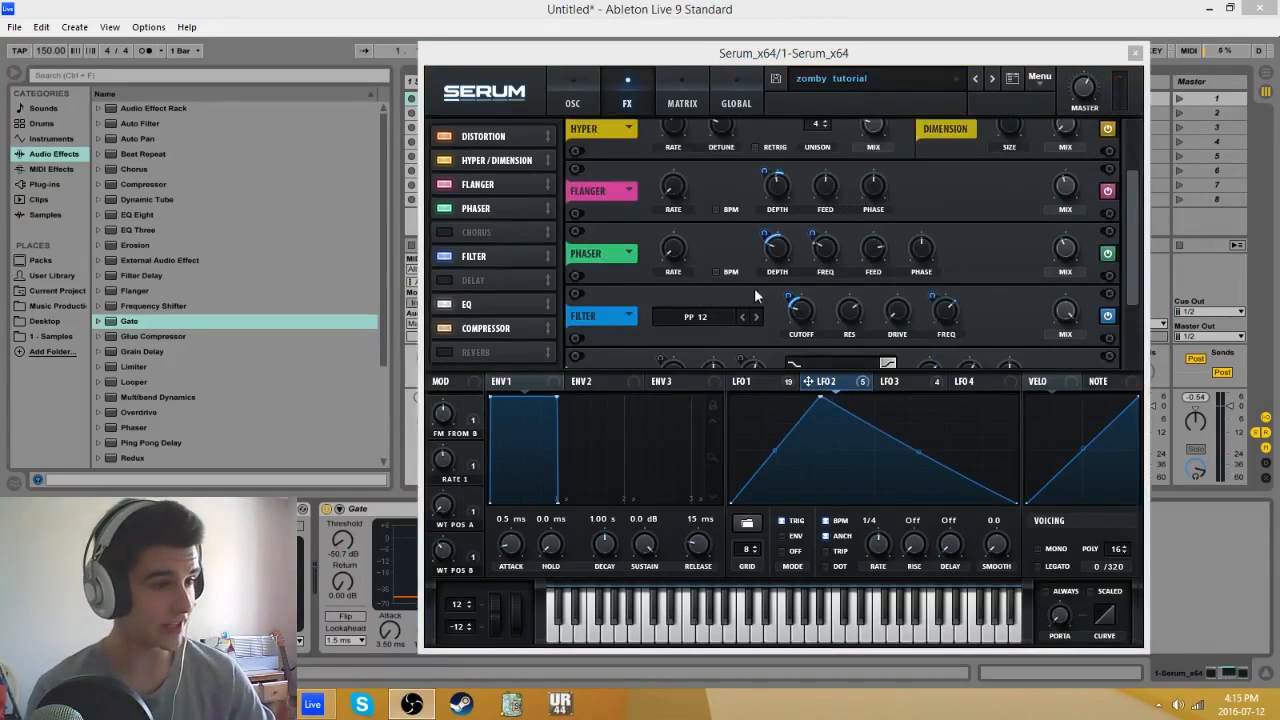
pyautogui.click(770, 237)
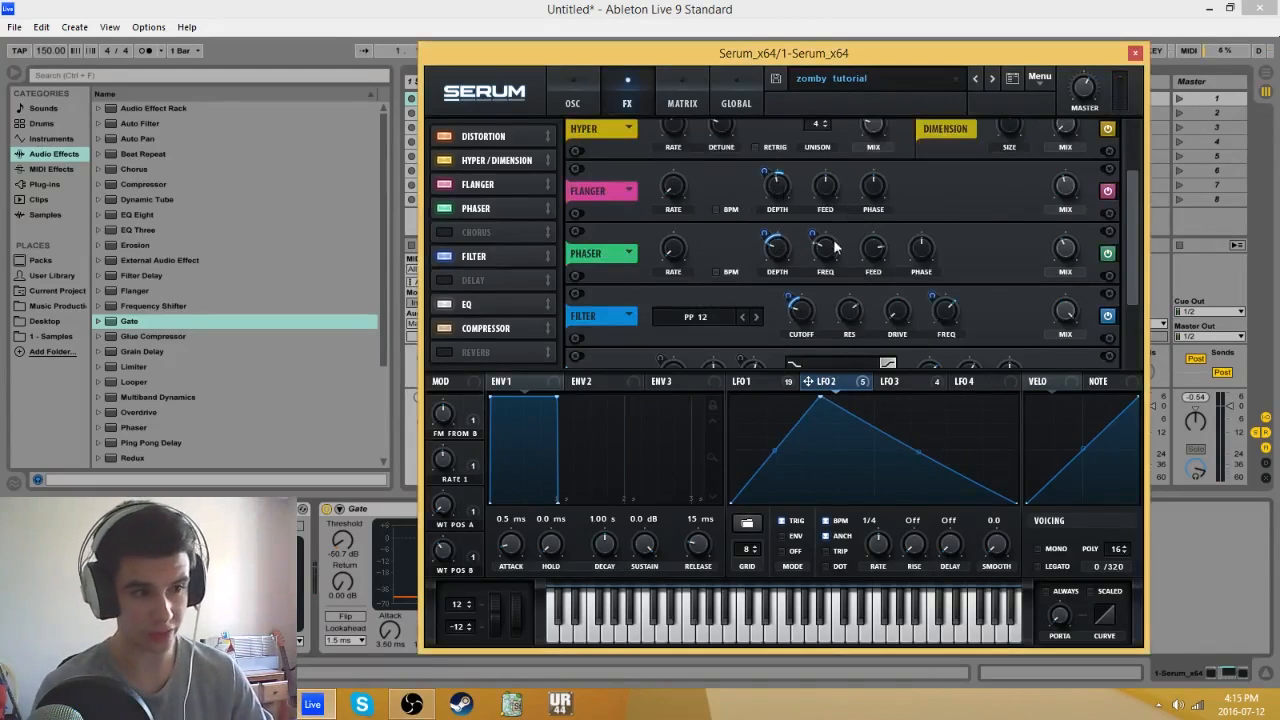
pyautogui.moveTo(814, 237)
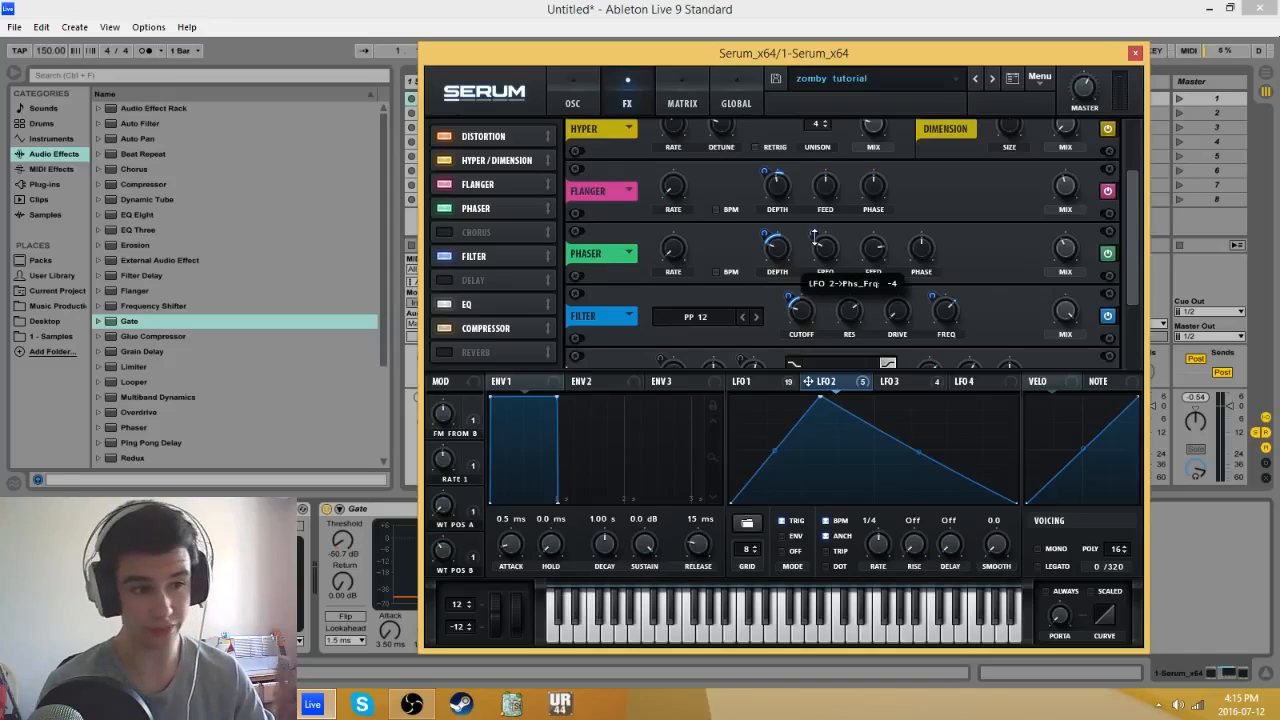
pyautogui.scroll(-3, 786, 200)
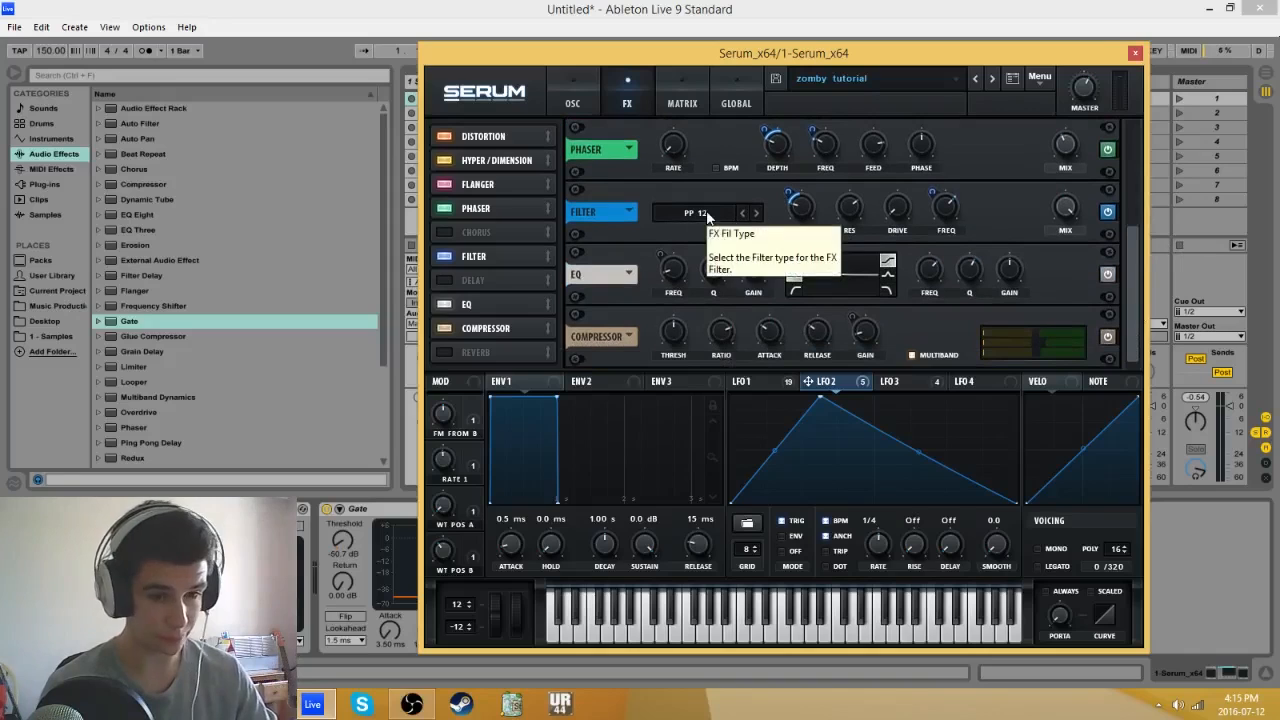
pyautogui.moveTo(792, 195)
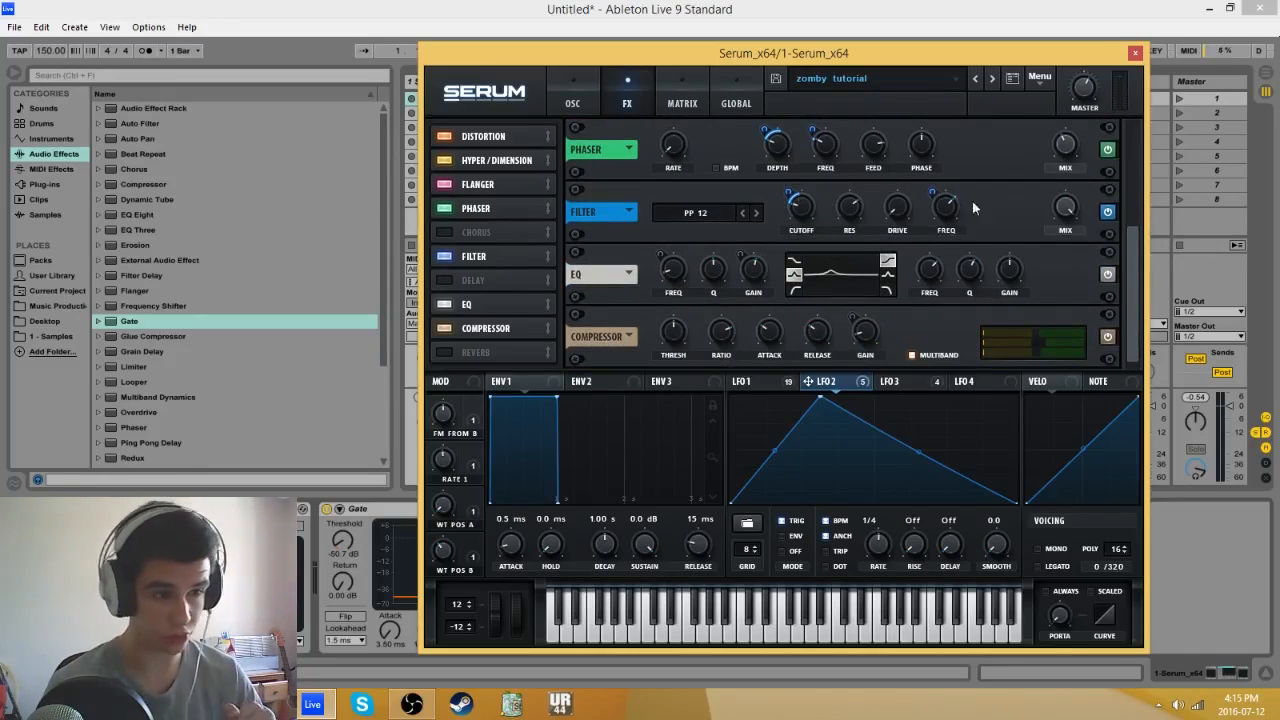
pyautogui.moveTo(1127, 267); pyautogui.dragTo(1171, 151)
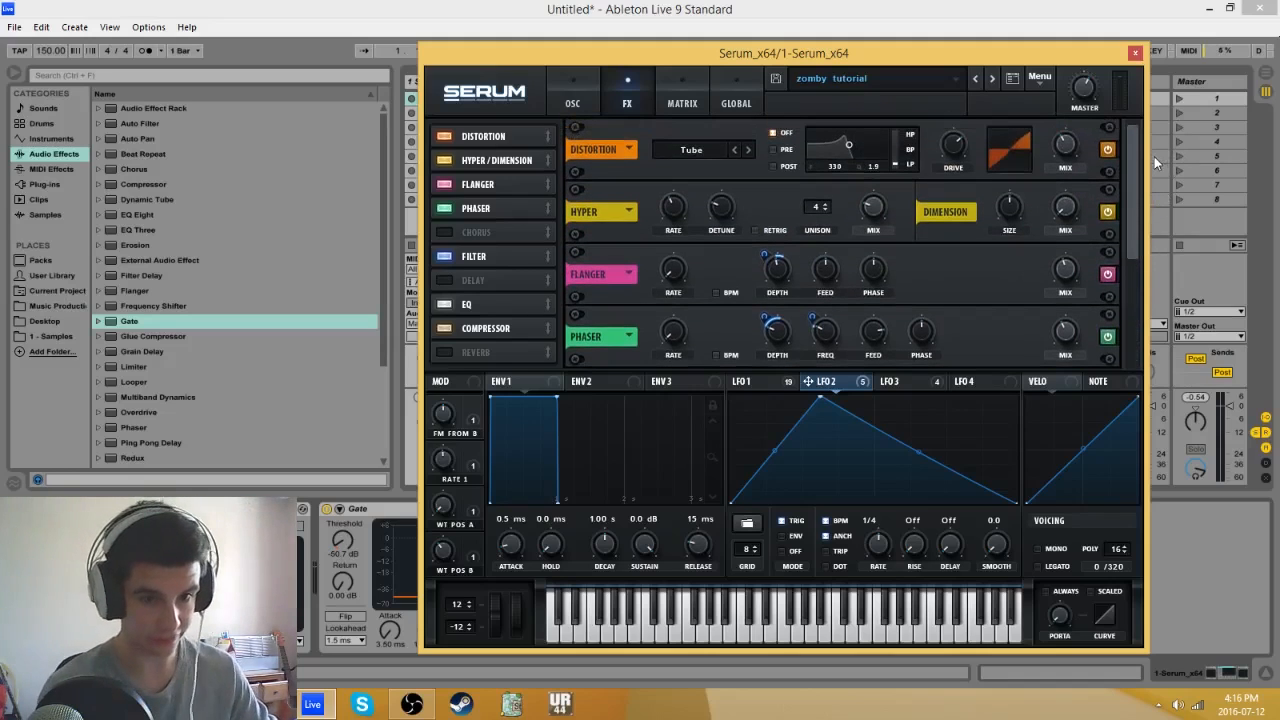
# Step: Display LFO 3 and check its modulation of OSC A's FM warp, the filter cutoff, and the flanger and phaser depth
pyautogui.click(918, 386)
pyautogui.click(574, 100)
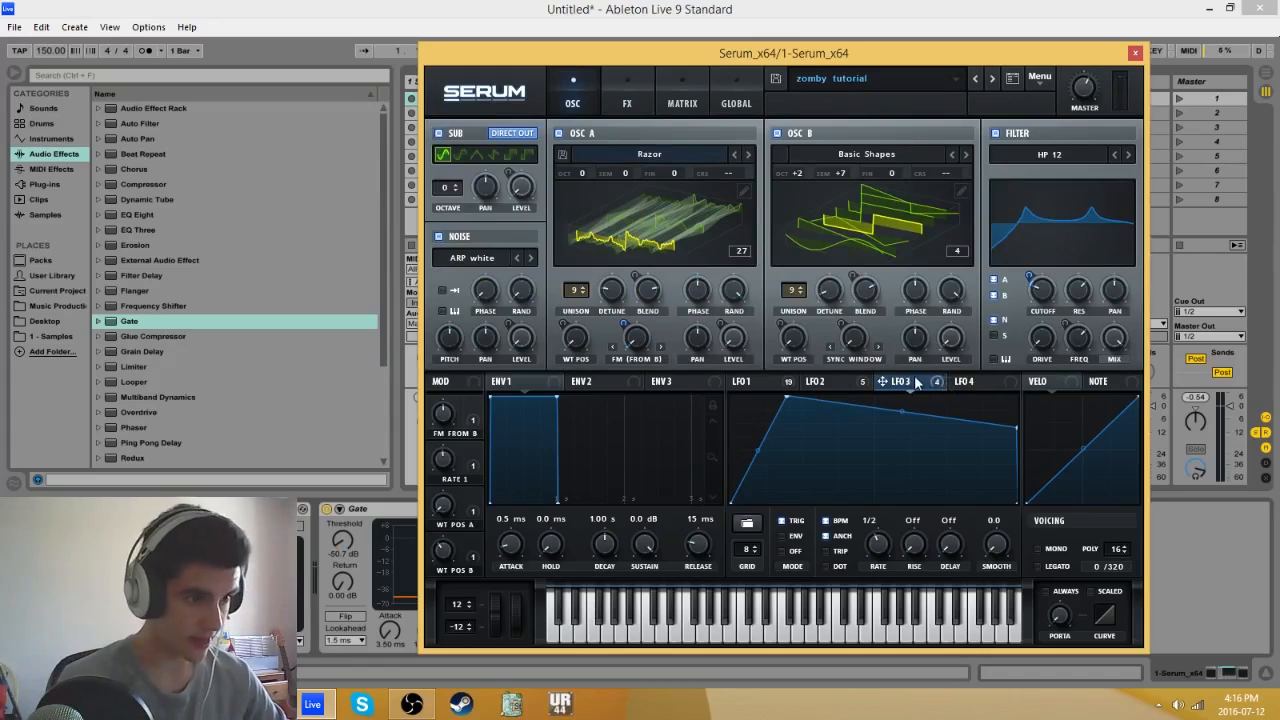
pyautogui.moveTo(625, 327)
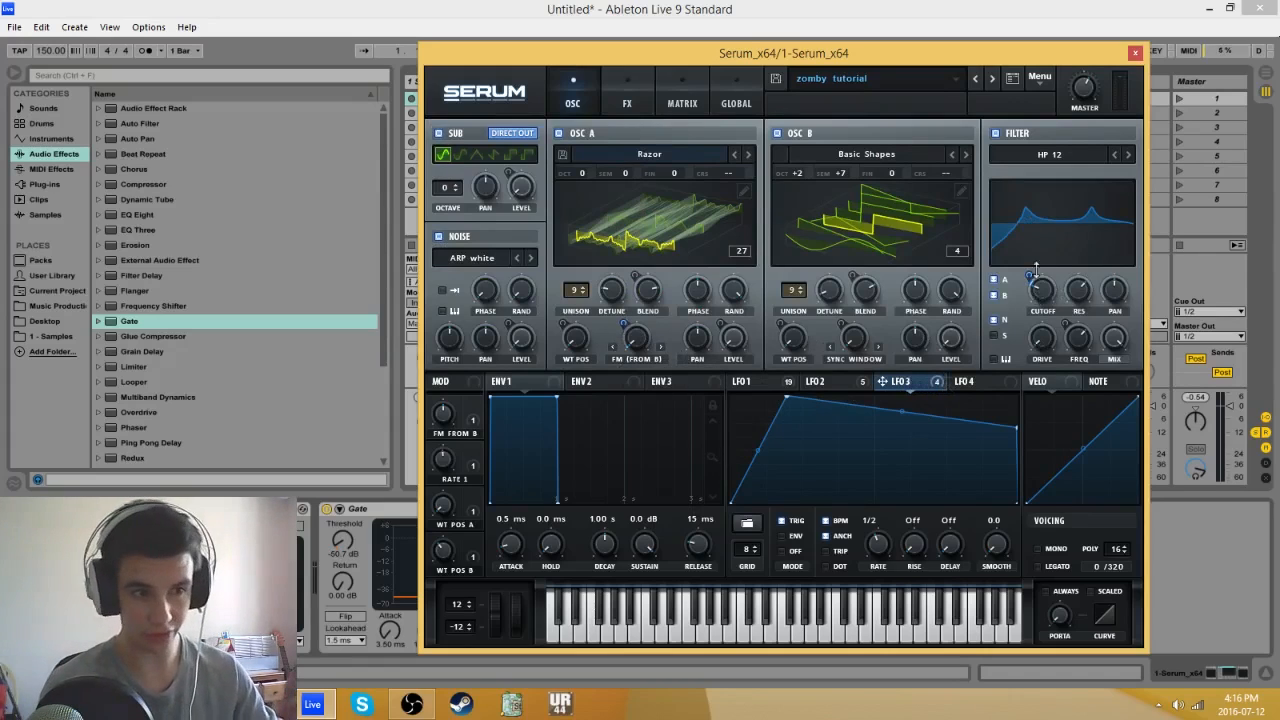
pyautogui.moveTo(1028, 280)
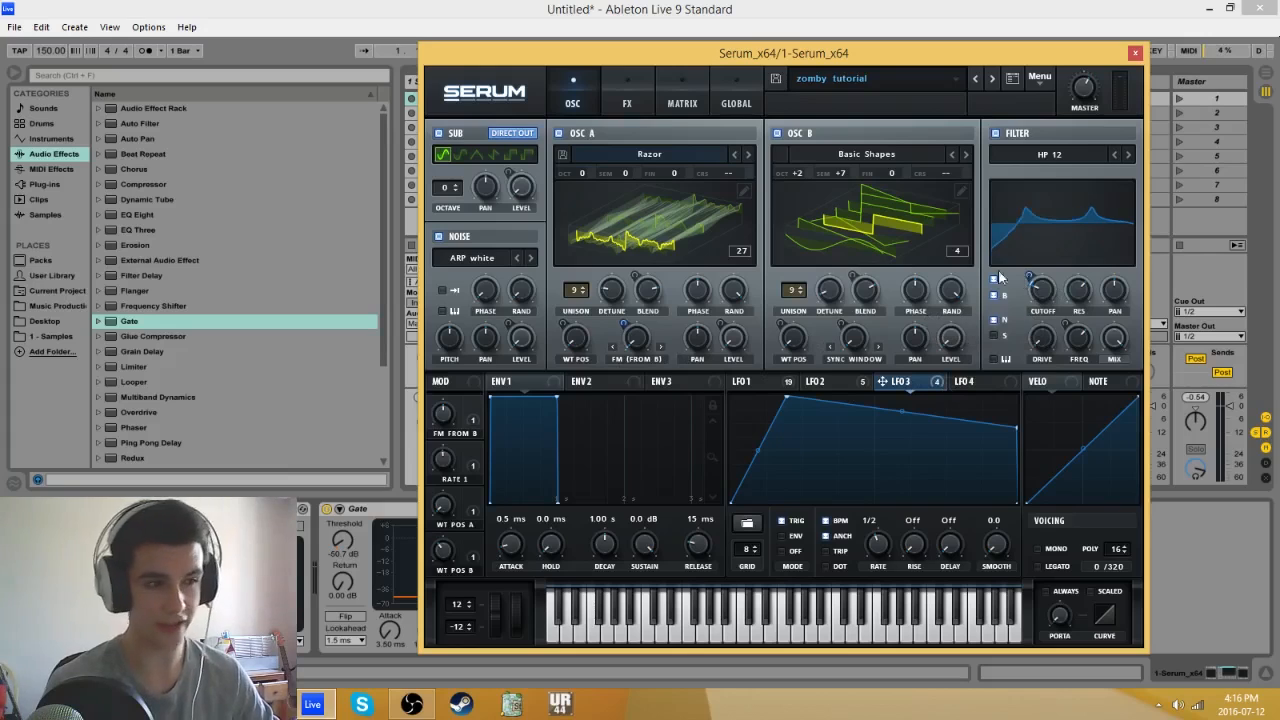
pyautogui.click(627, 90)
pyautogui.moveTo(1133, 192); pyautogui.dragTo(1131, 228)
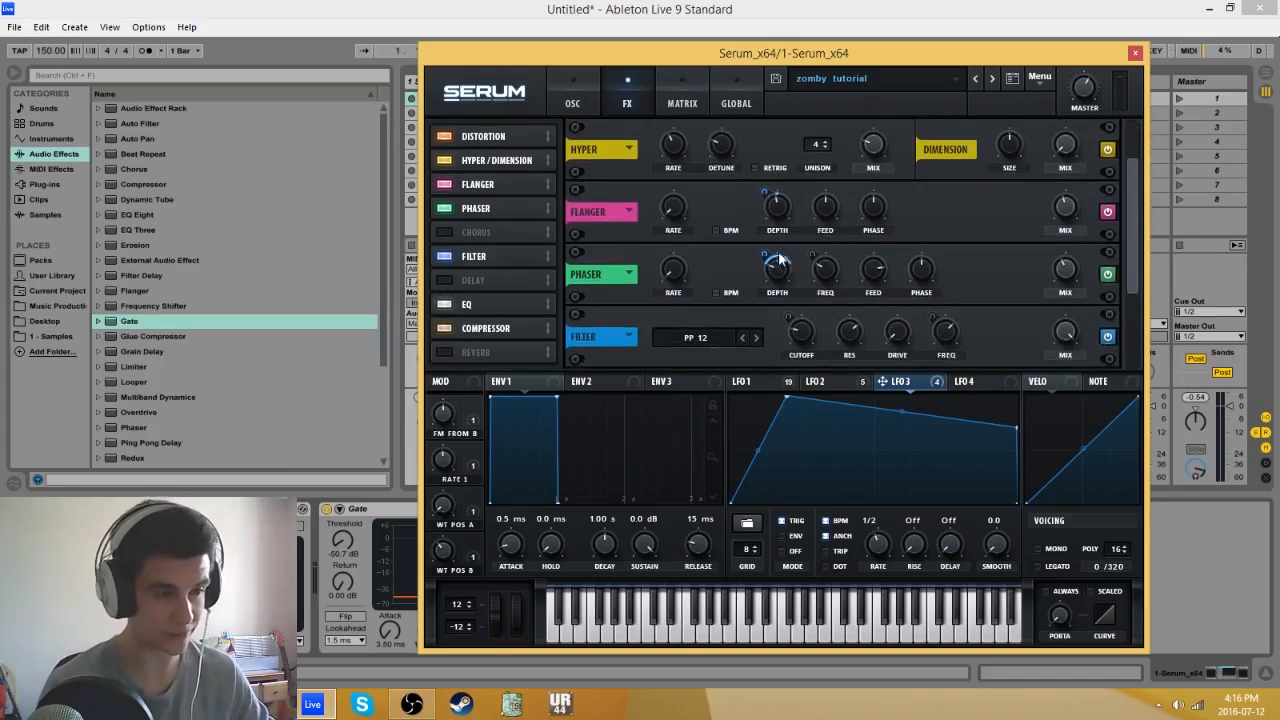
pyautogui.moveTo(766, 256)
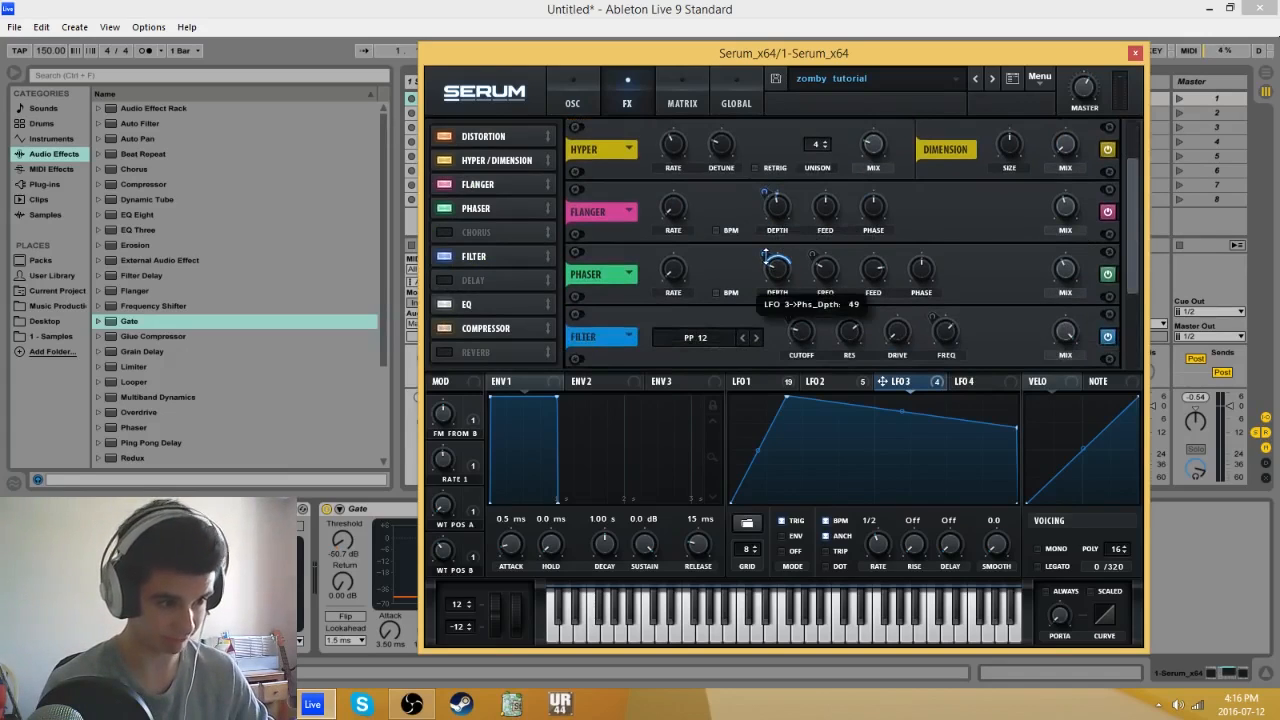
pyautogui.scroll(-3, 1121, 231)
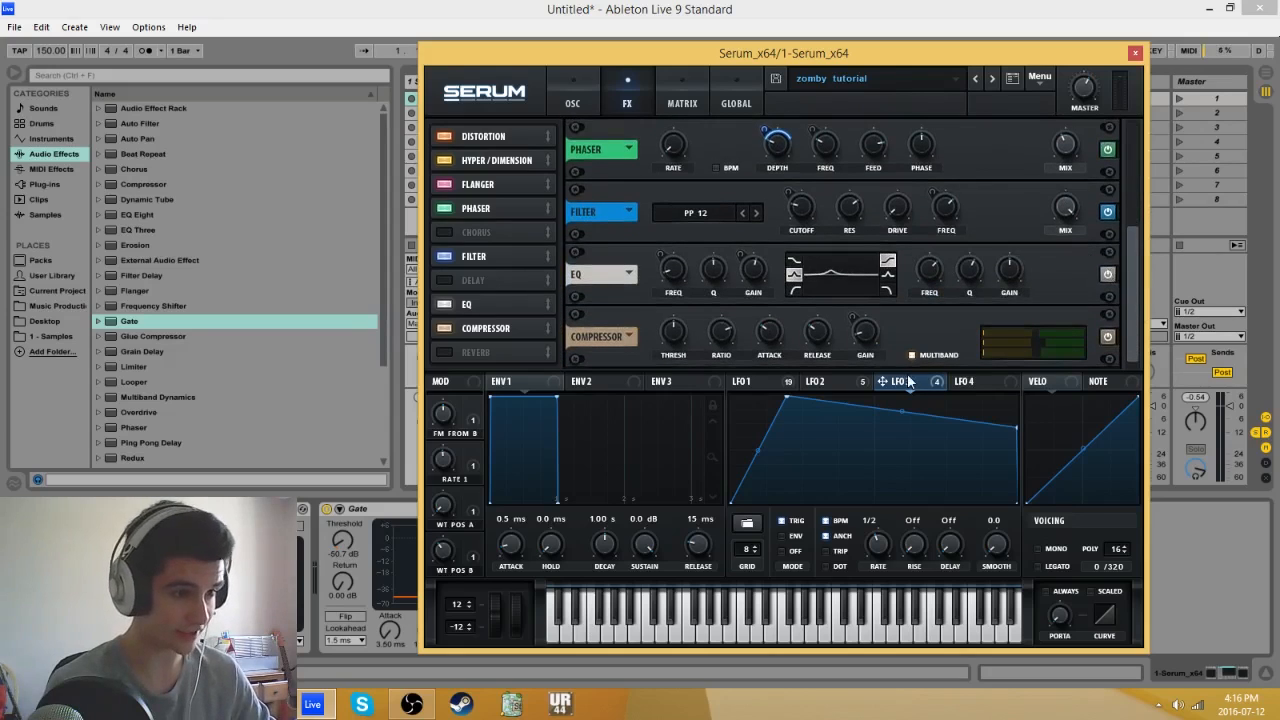
# Step: Review LFO 1's destinations and check that the FM From B macro drives OSC A's FM warp and Rate 1 drives LFO 1's rate
pyautogui.click(752, 383)
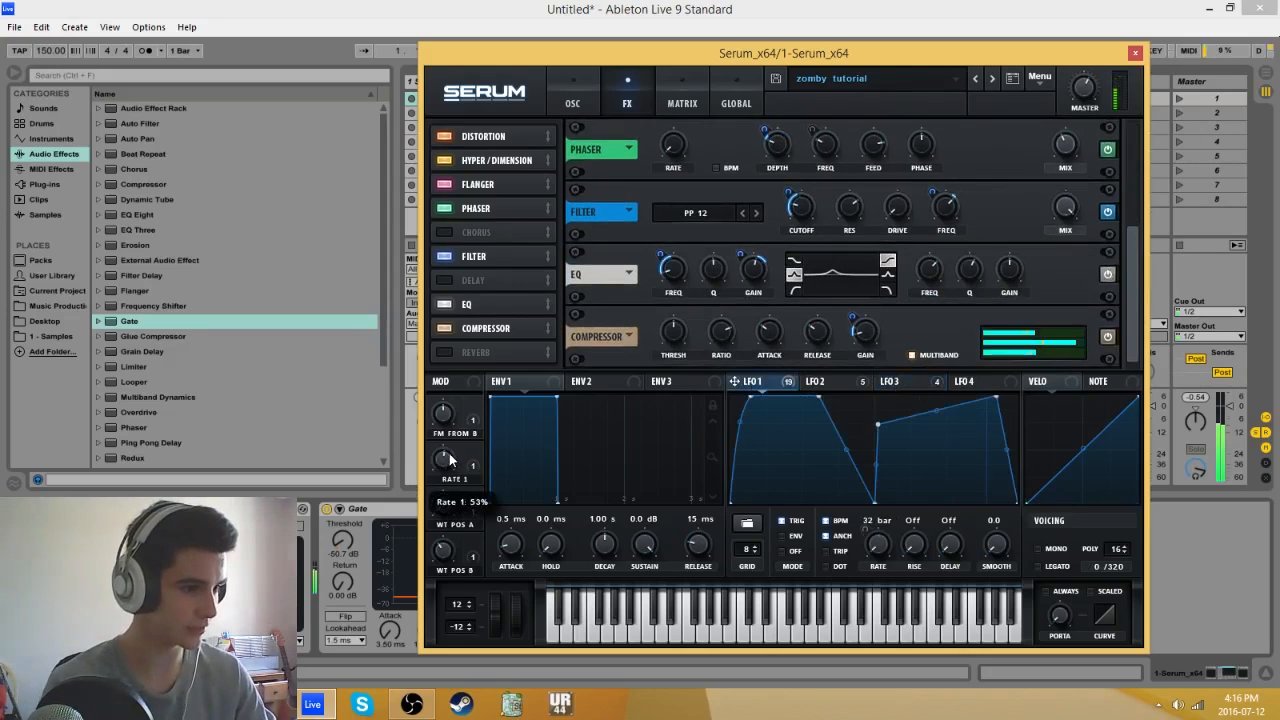
pyautogui.click(575, 104)
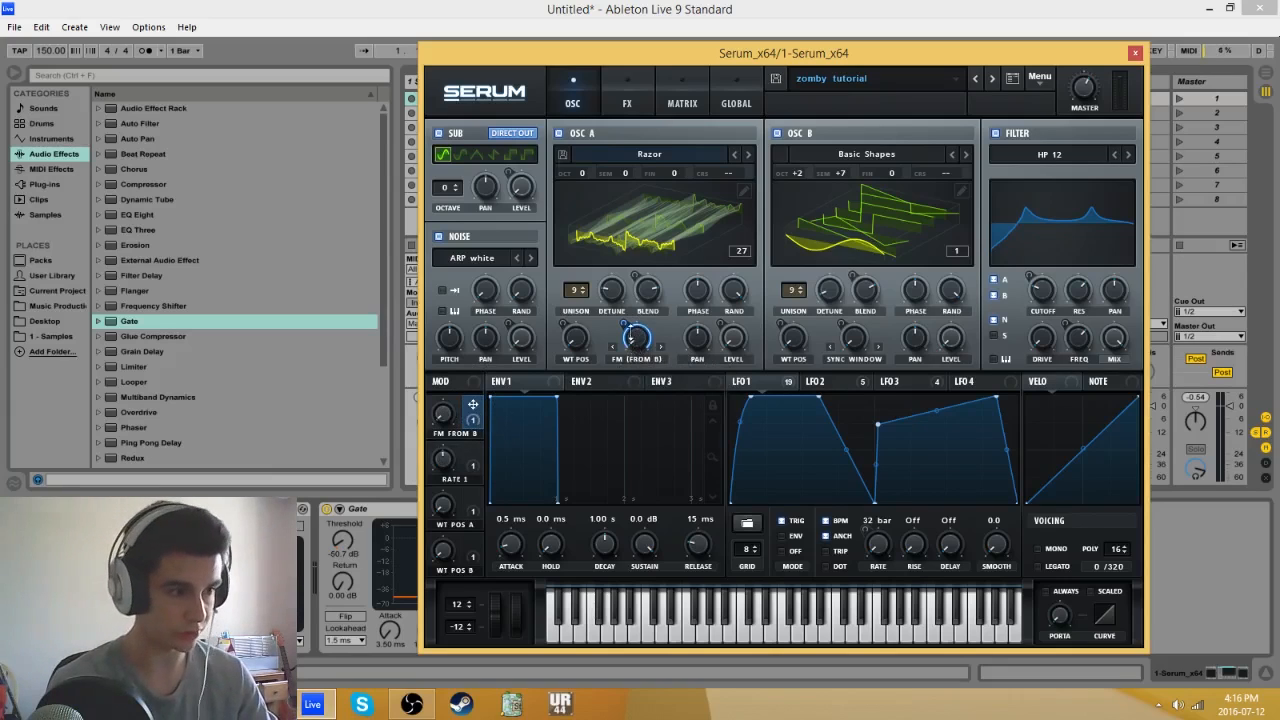
pyautogui.moveTo(542, 263); pyautogui.dragTo(479, 375)
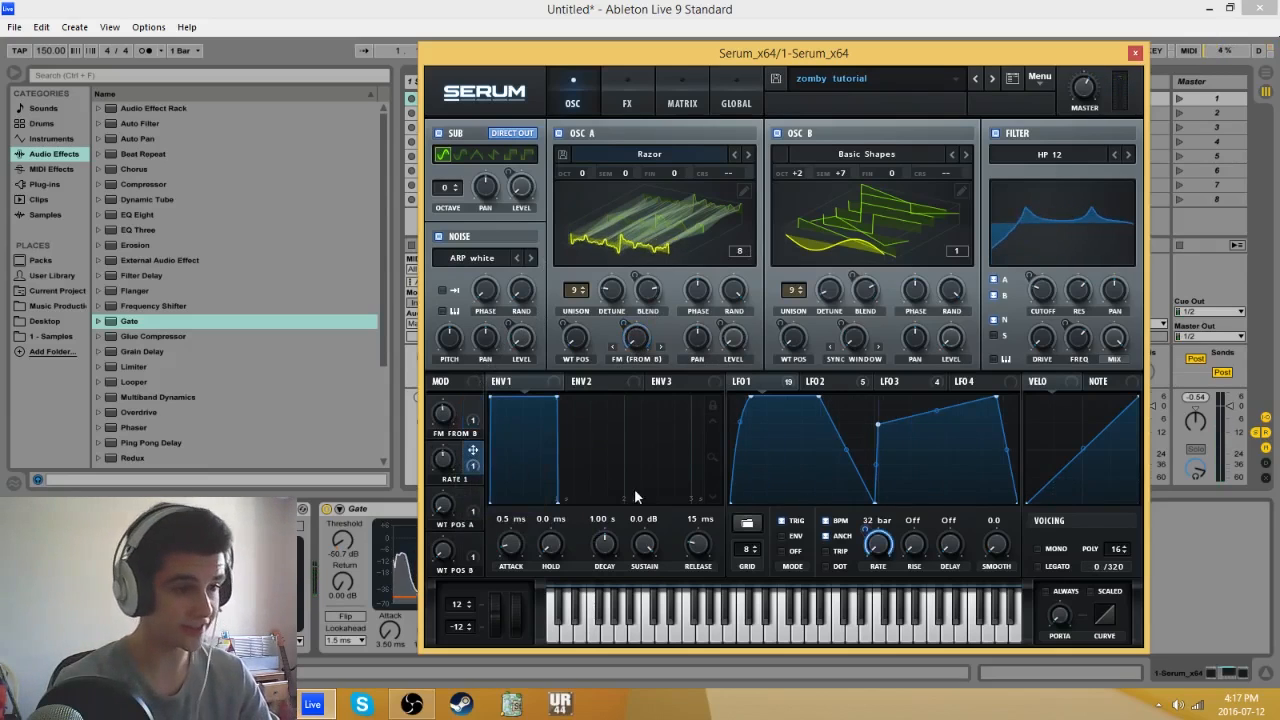
pyautogui.moveTo(475, 455); pyautogui.dragTo(876, 543)
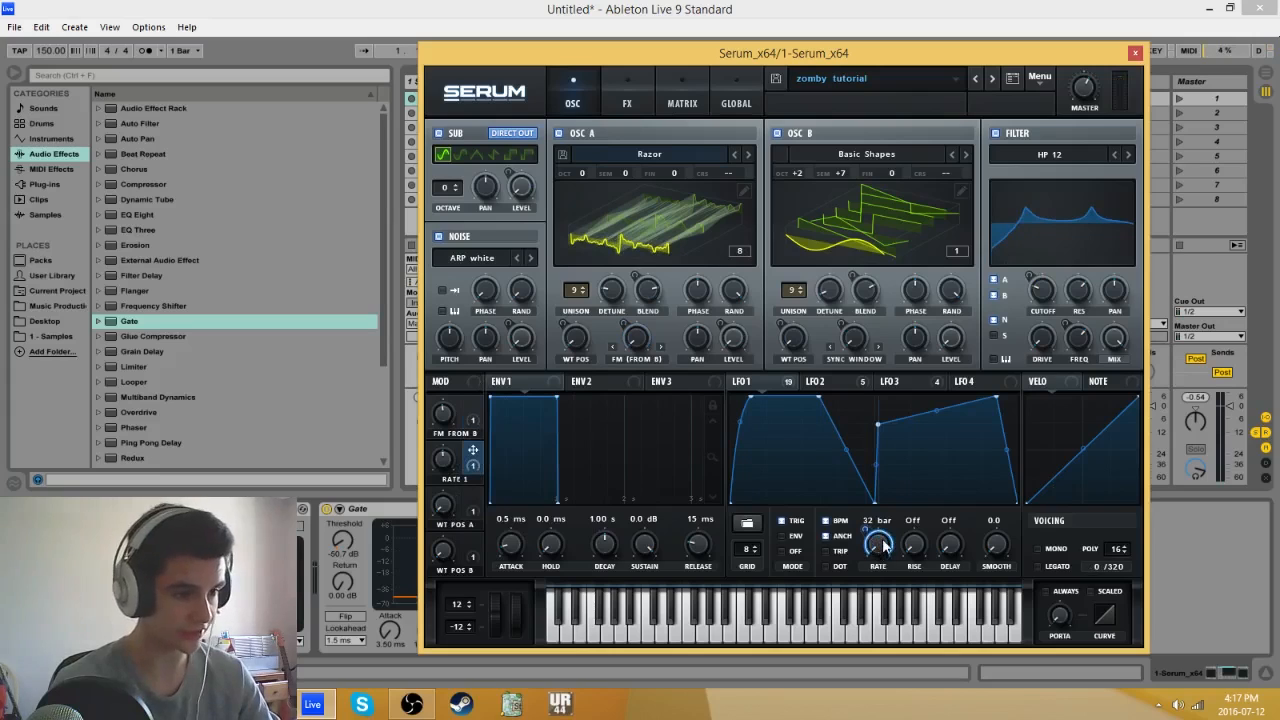
pyautogui.click(771, 384)
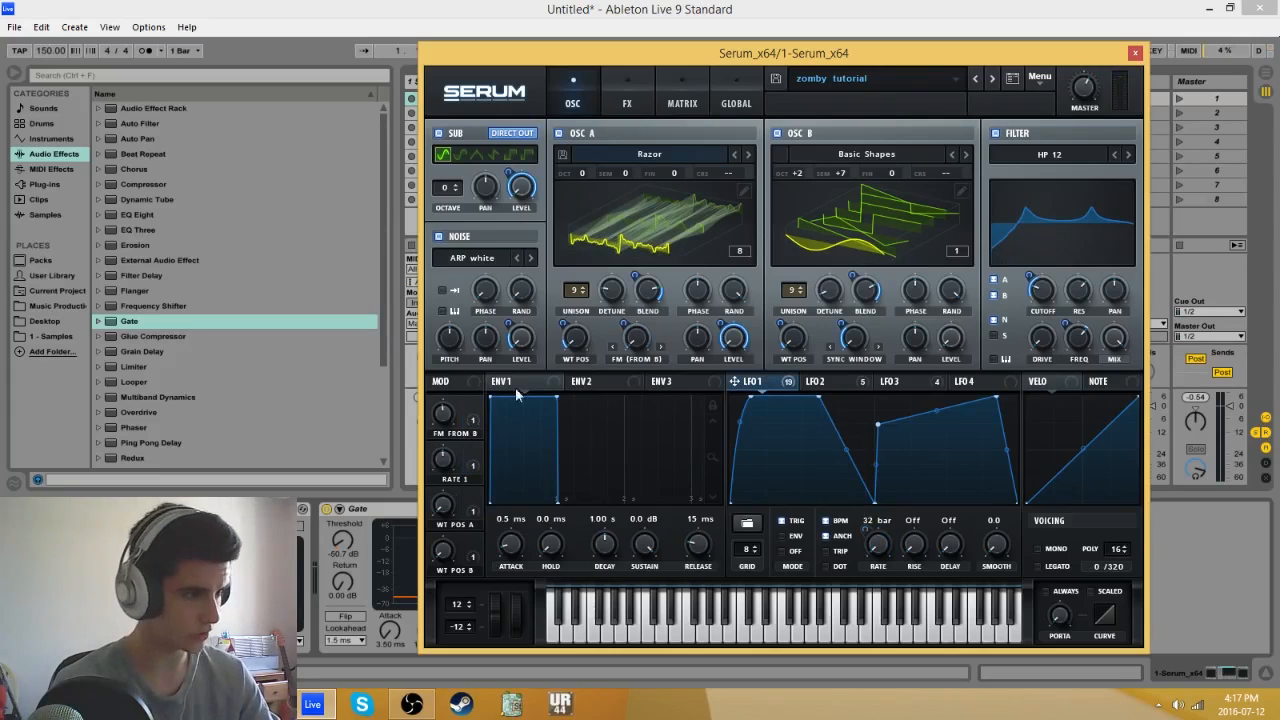
pyautogui.click(473, 451)
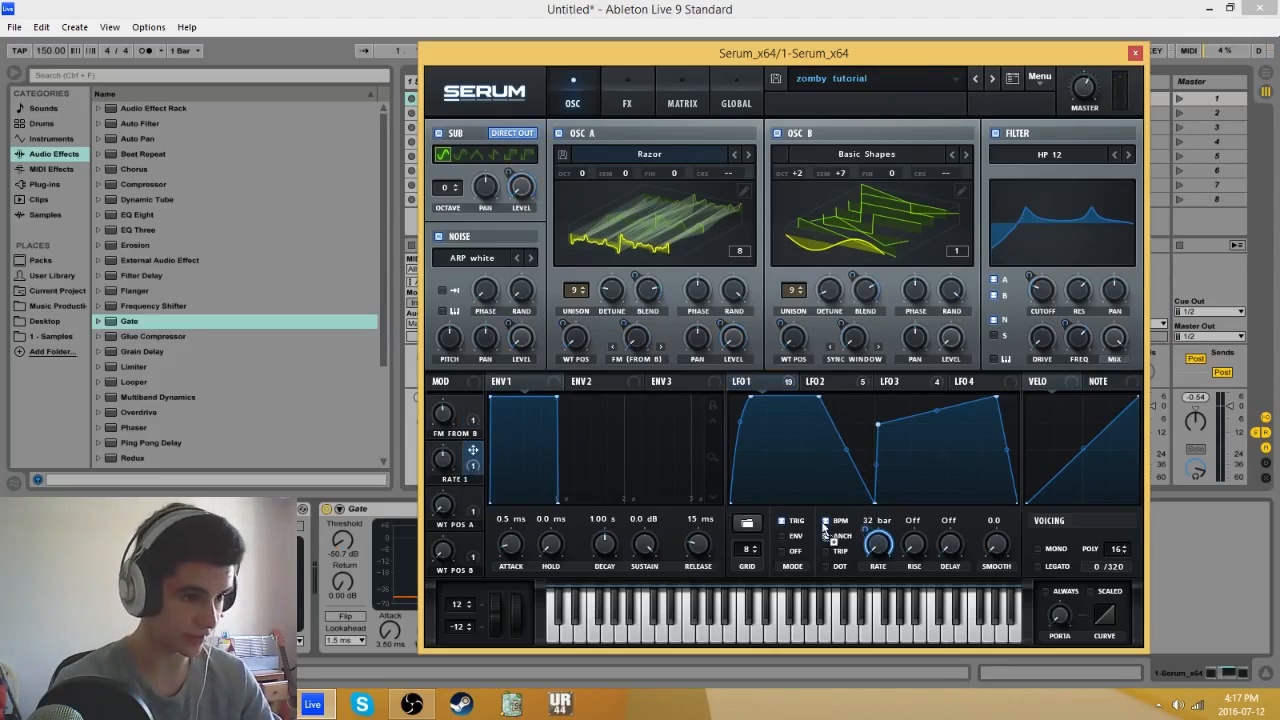
# Step: Sweep the Rate 1 macro to audition LFO 1's speed range, and set LFO 1's base rate to 32 bar
pyautogui.moveTo(444, 461); pyautogui.dragTo(461, 406)
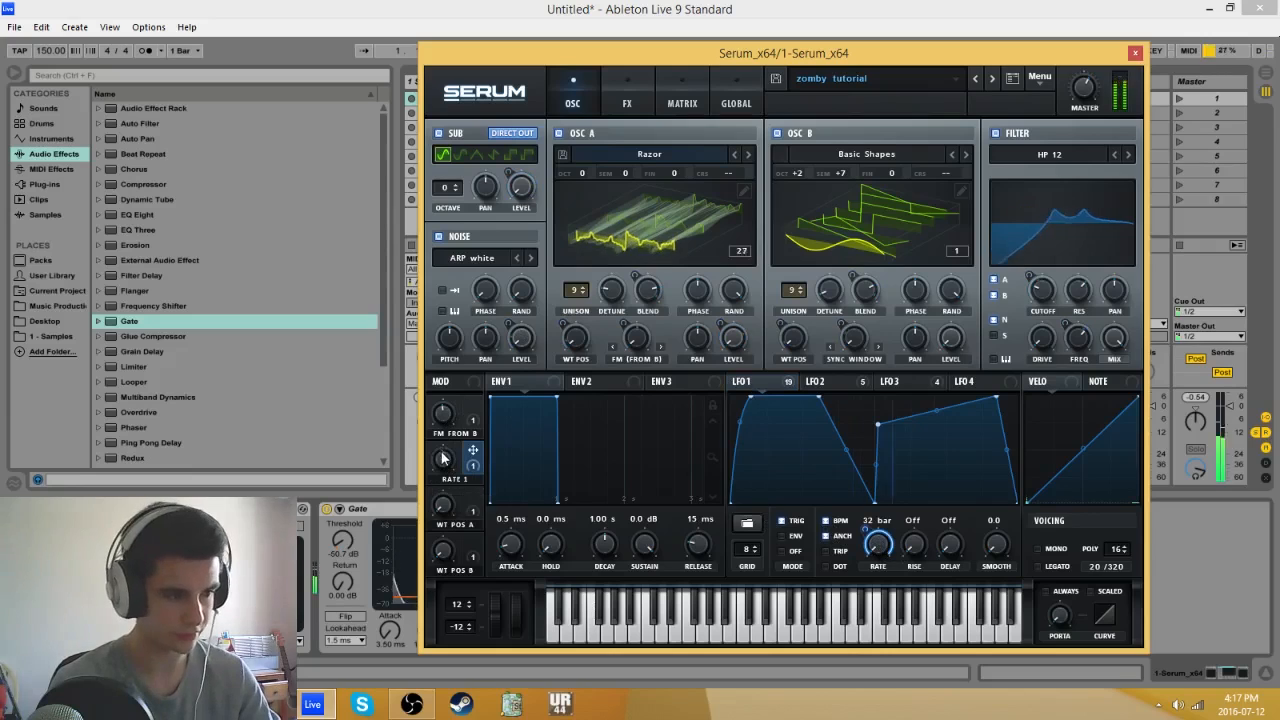
pyautogui.moveTo(444, 461); pyautogui.dragTo(445, 458)
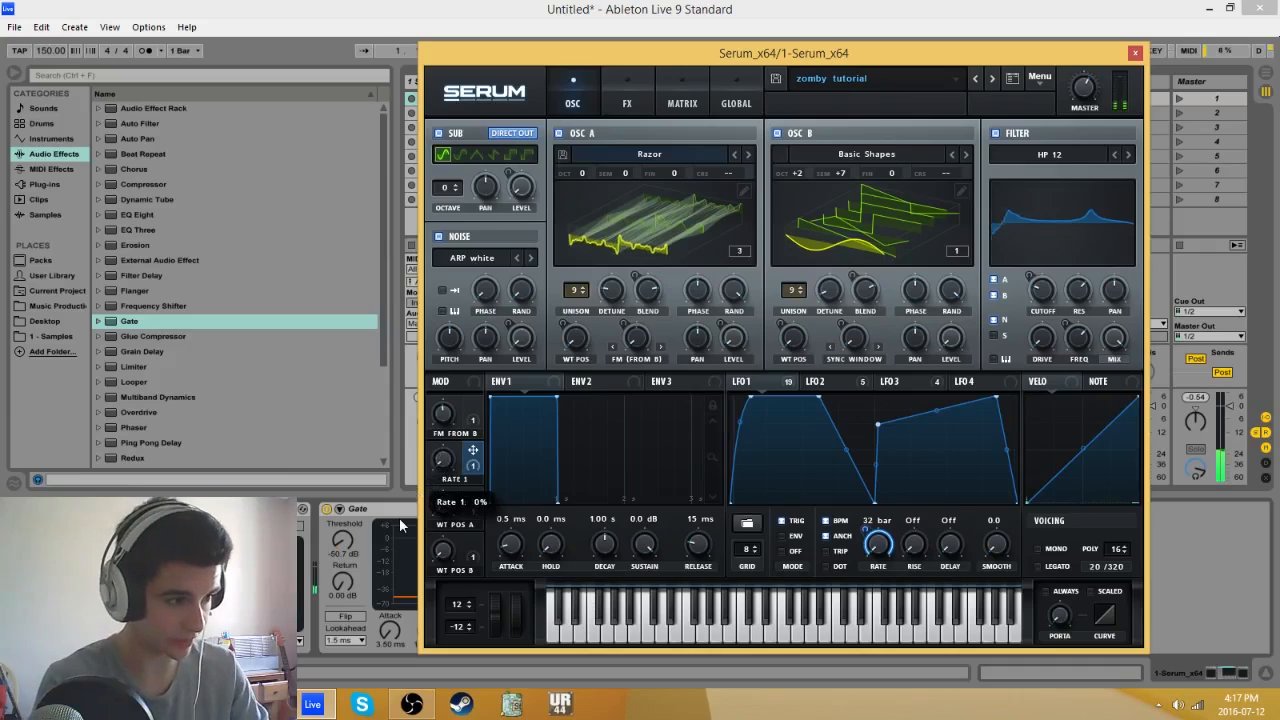
pyautogui.moveTo(436, 485); pyautogui.dragTo(438, 462)
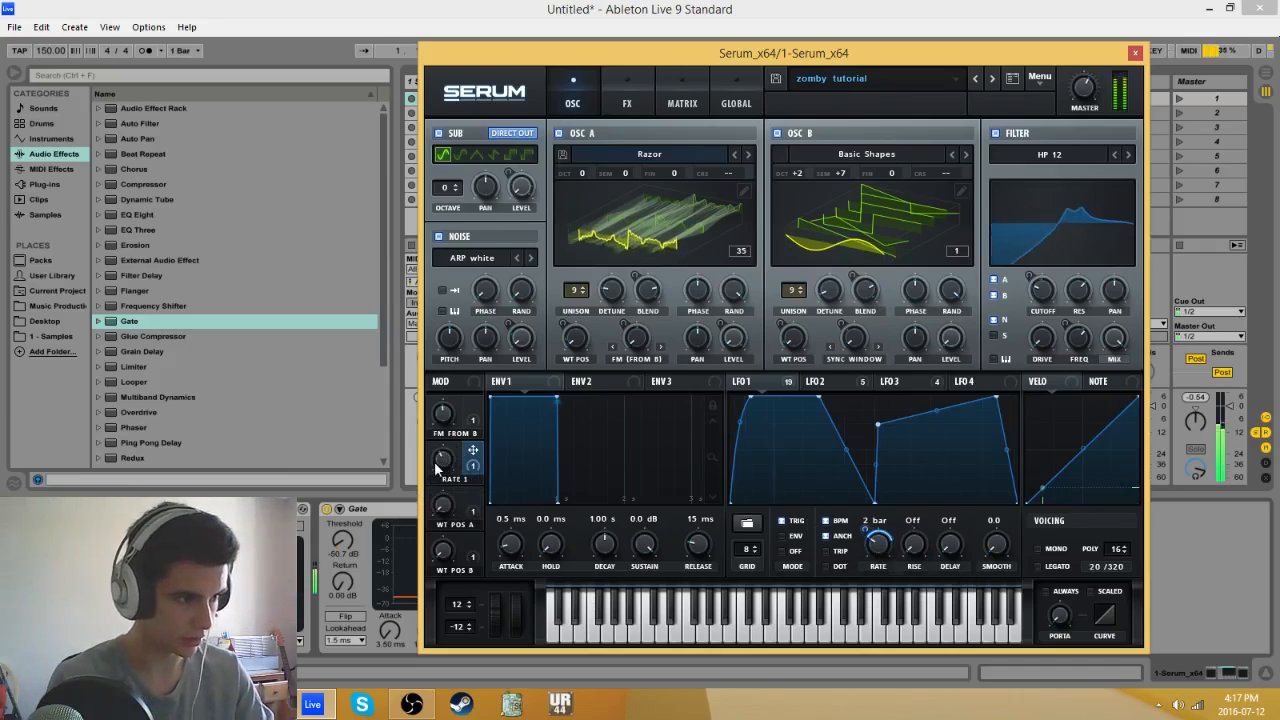
pyautogui.moveTo(877, 542); pyautogui.dragTo(874, 556)
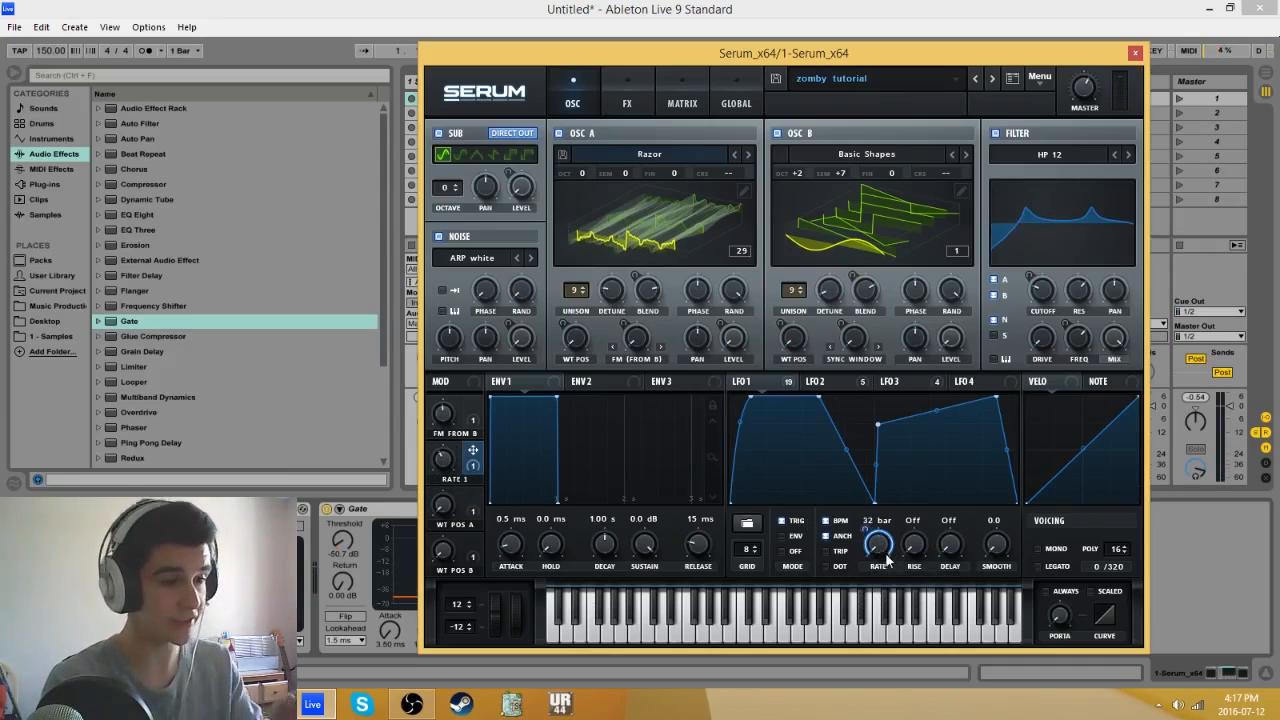
pyautogui.moveTo(877, 518)
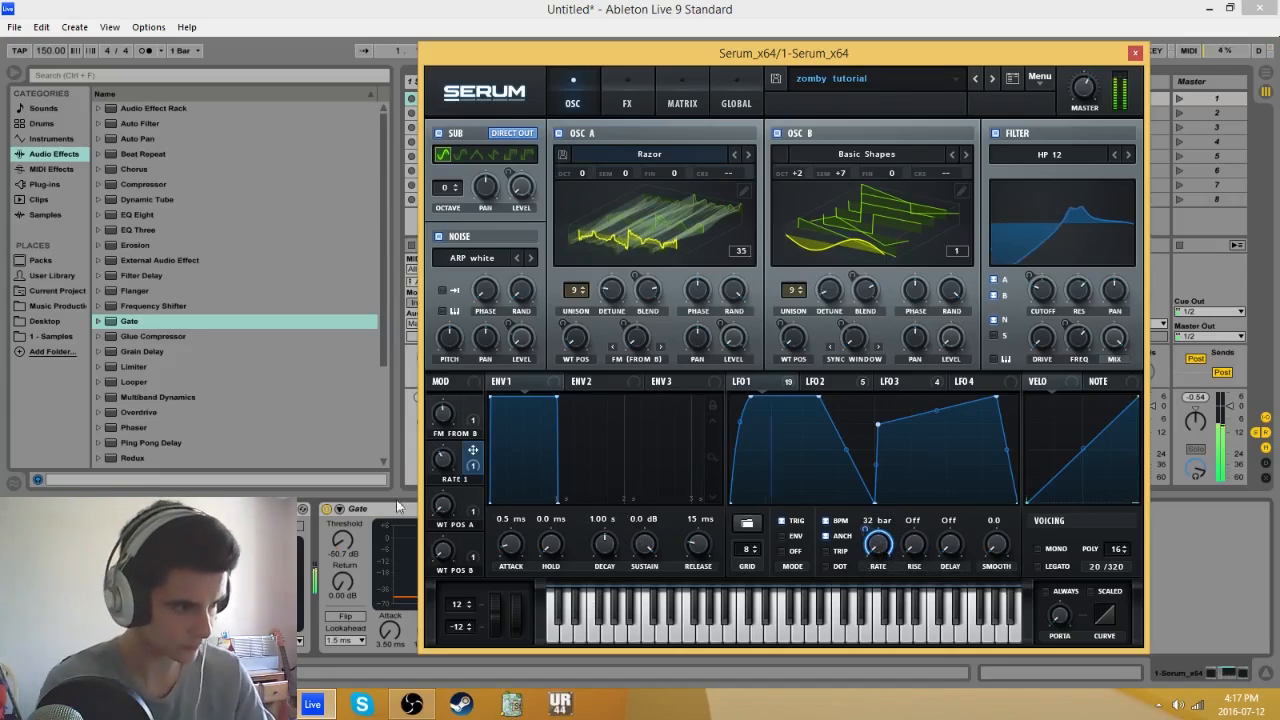
# Step: Adjust the WT POS A and WT POS B macros, checking the oscillator wavetable position each one controls
pyautogui.moveTo(451, 462)
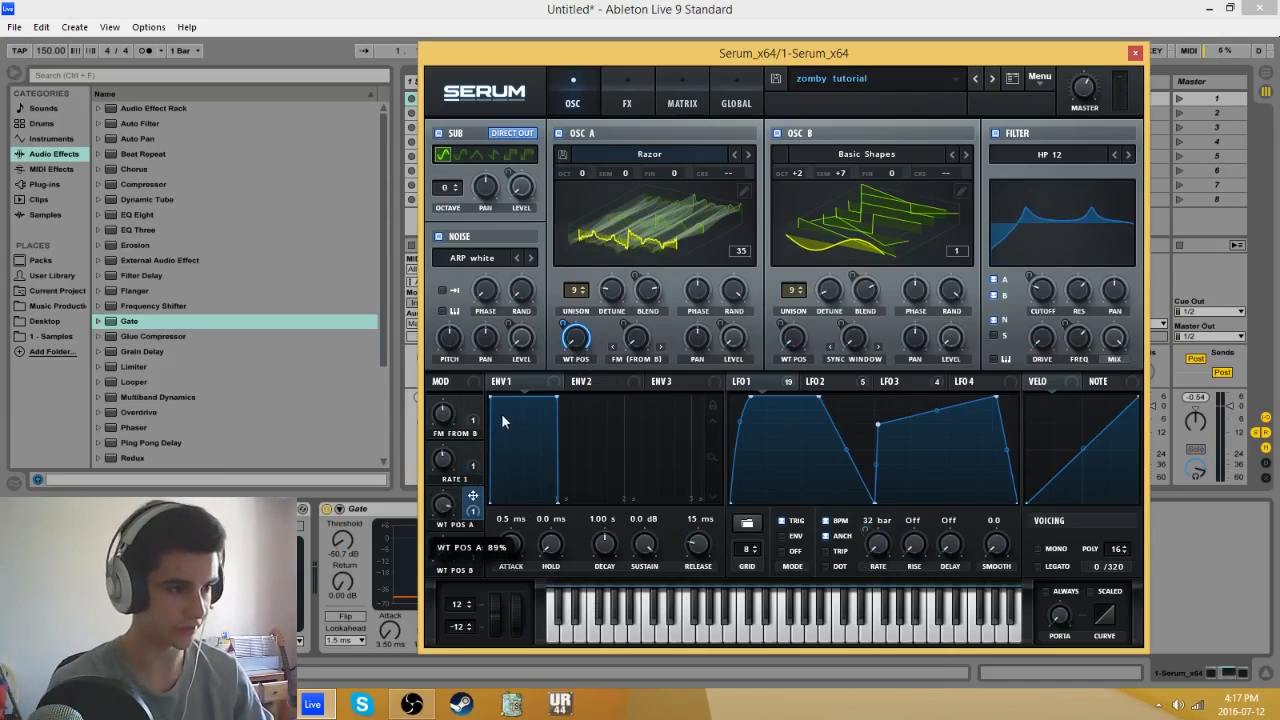
pyautogui.moveTo(443, 501)
pyautogui.mouseDown()
pyautogui.moveTo(502, 438)
pyautogui.moveTo(450, 508)
pyautogui.moveTo(456, 523)
pyautogui.mouseUp()
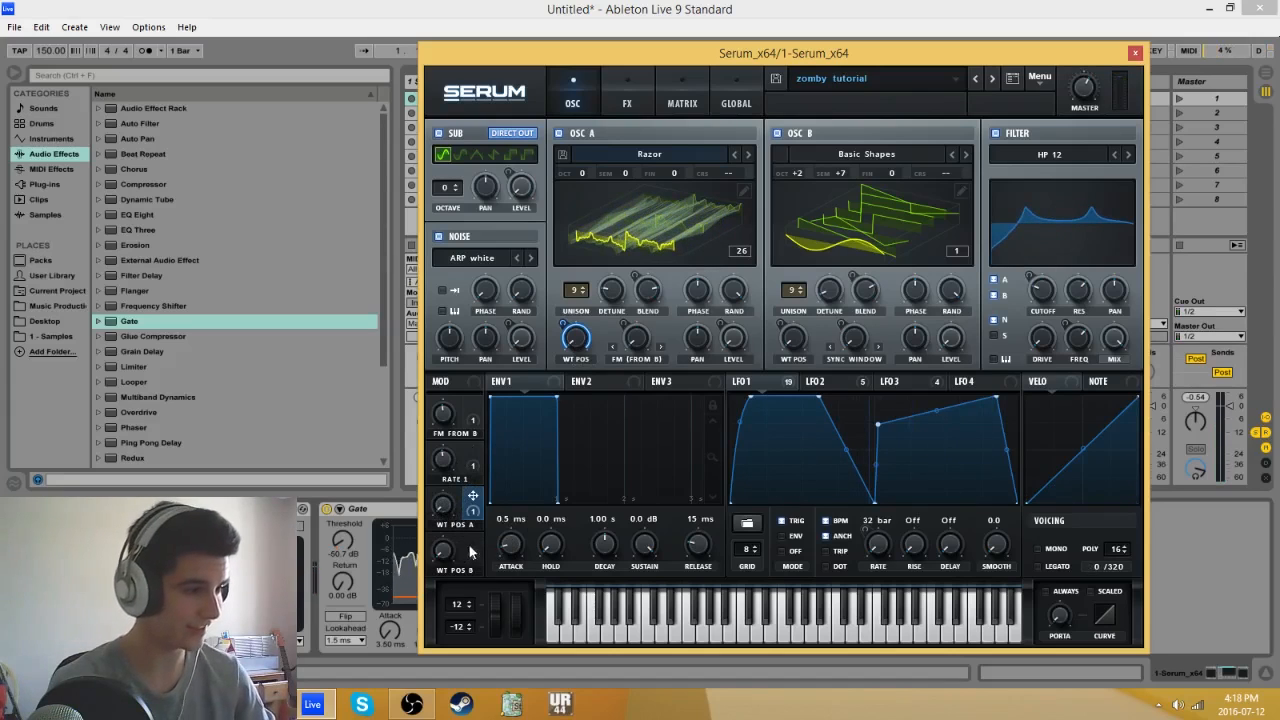
pyautogui.click(470, 549)
pyautogui.moveTo(446, 547)
pyautogui.mouseDown()
pyautogui.moveTo(478, 519)
pyautogui.moveTo(434, 566)
pyautogui.mouseUp()
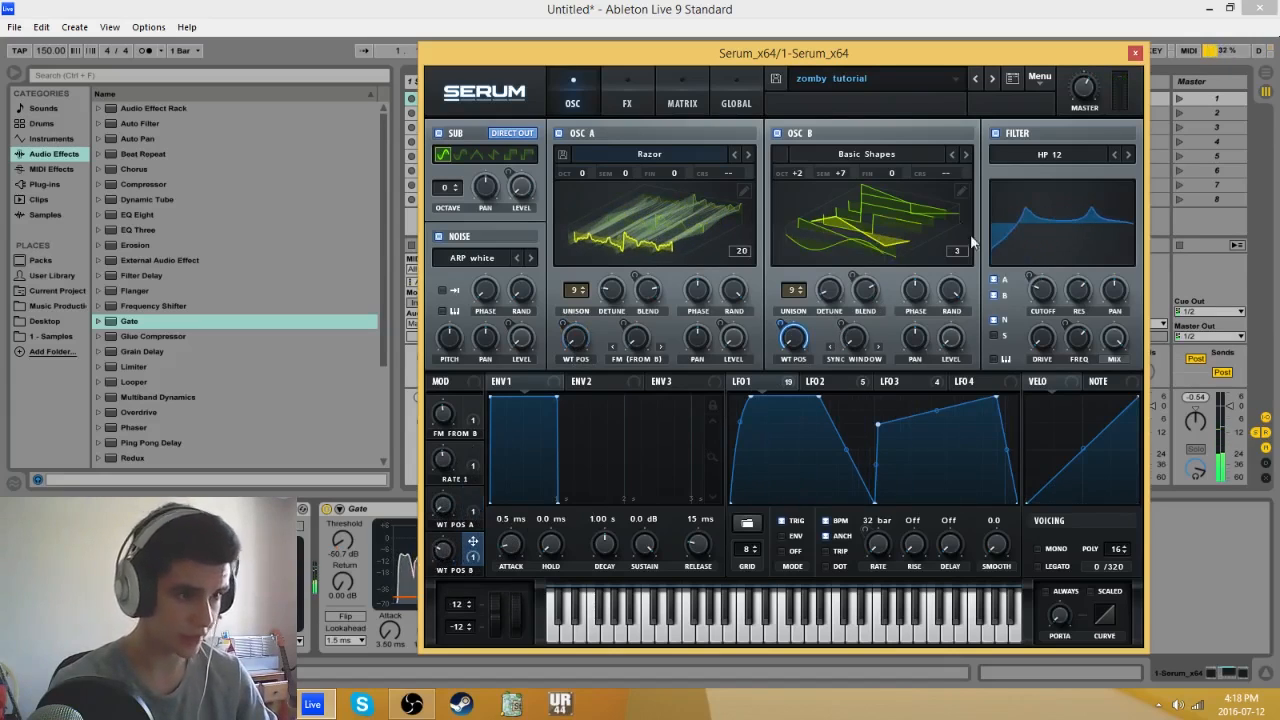
# Step: Apply Morph - Crossfade to OSC B's Basic Shapes wavetable in the wavetable editor and return to the oscillator page
pyautogui.click(960, 191)
pyautogui.click(596, 239)
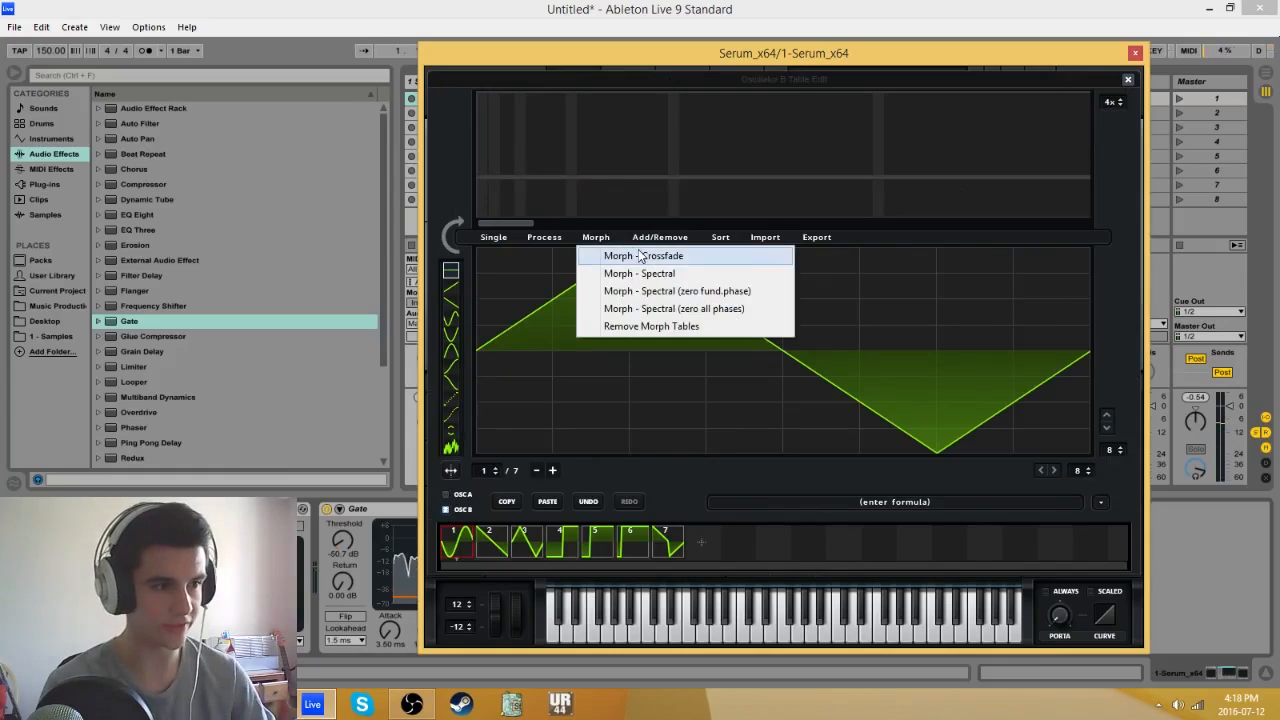
pyautogui.click(606, 263)
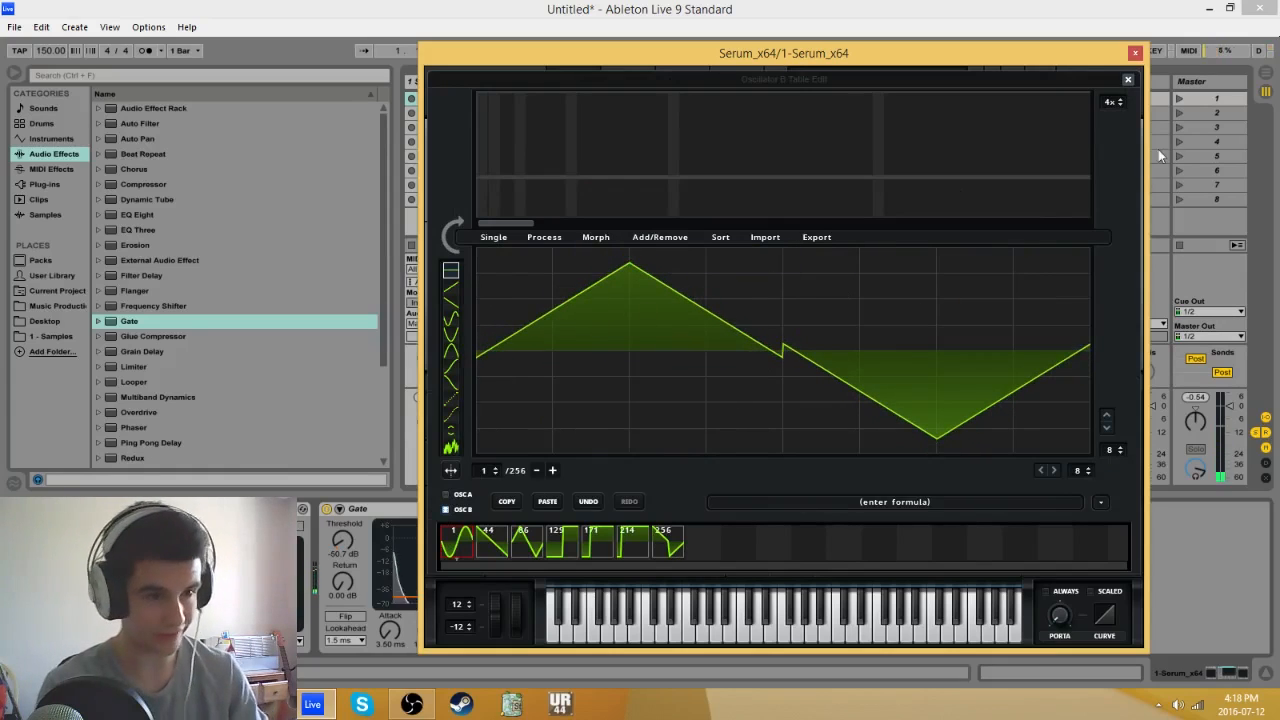
pyautogui.click(1128, 80)
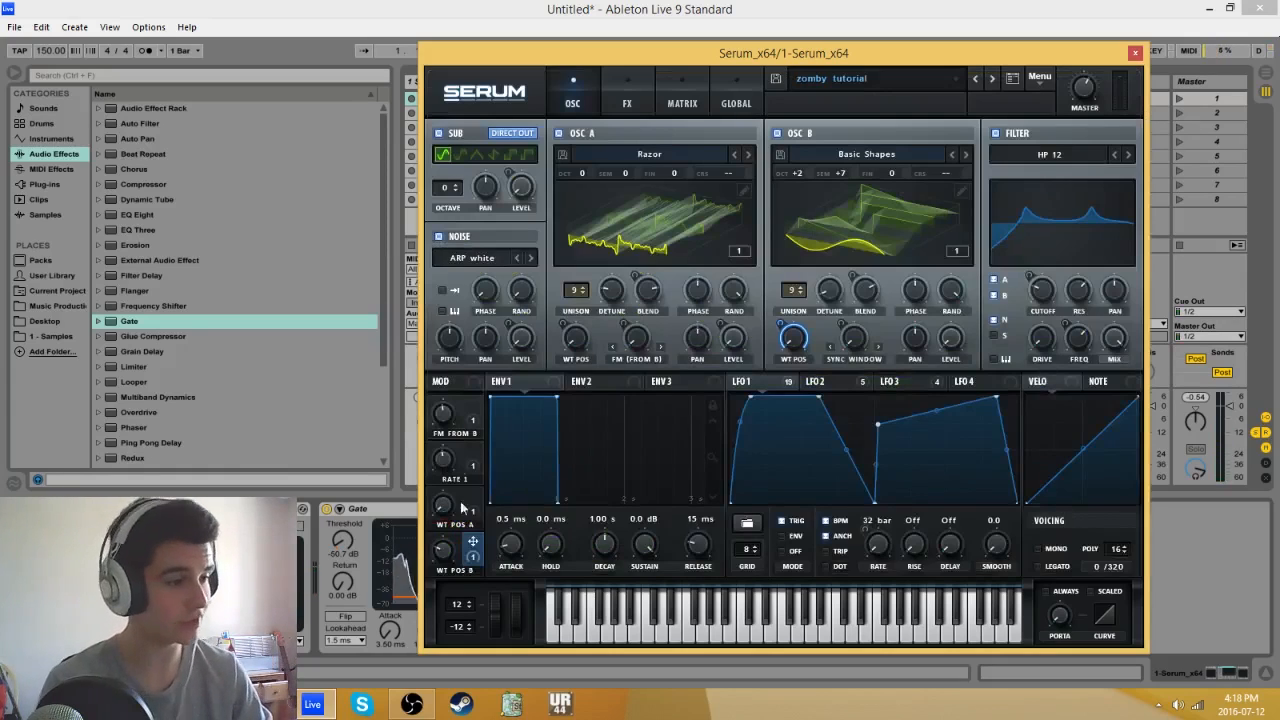
# Step: Audition the morphed OSC B wavetable while adjusting the WT POS B and Rate 1 macros
pyautogui.moveTo(446, 556)
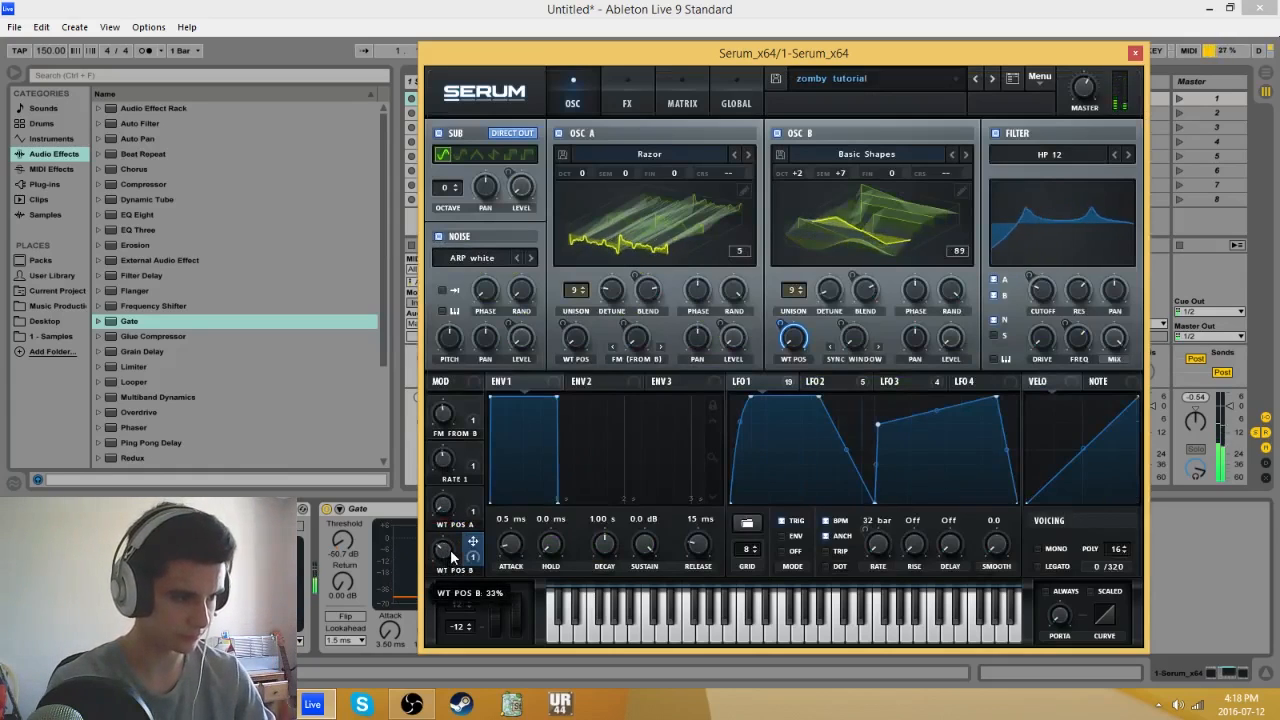
pyautogui.moveTo(441, 464)
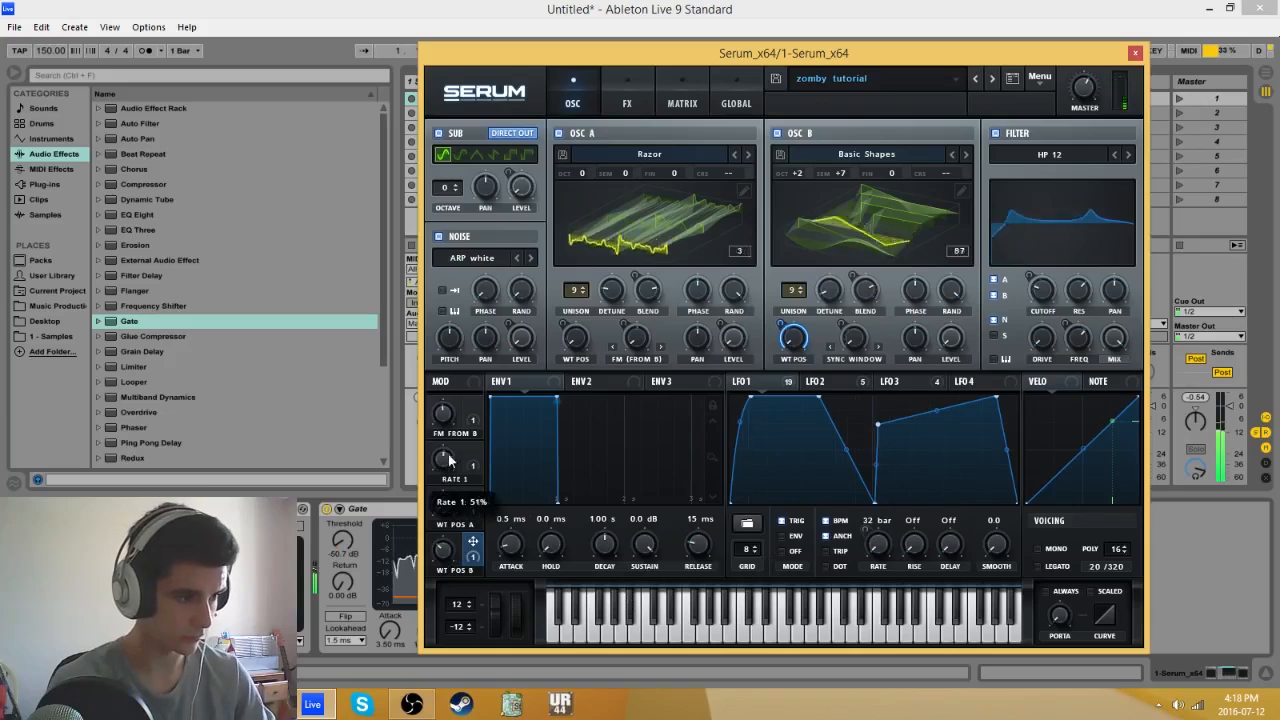
pyautogui.moveTo(441, 461); pyautogui.dragTo(442, 456)
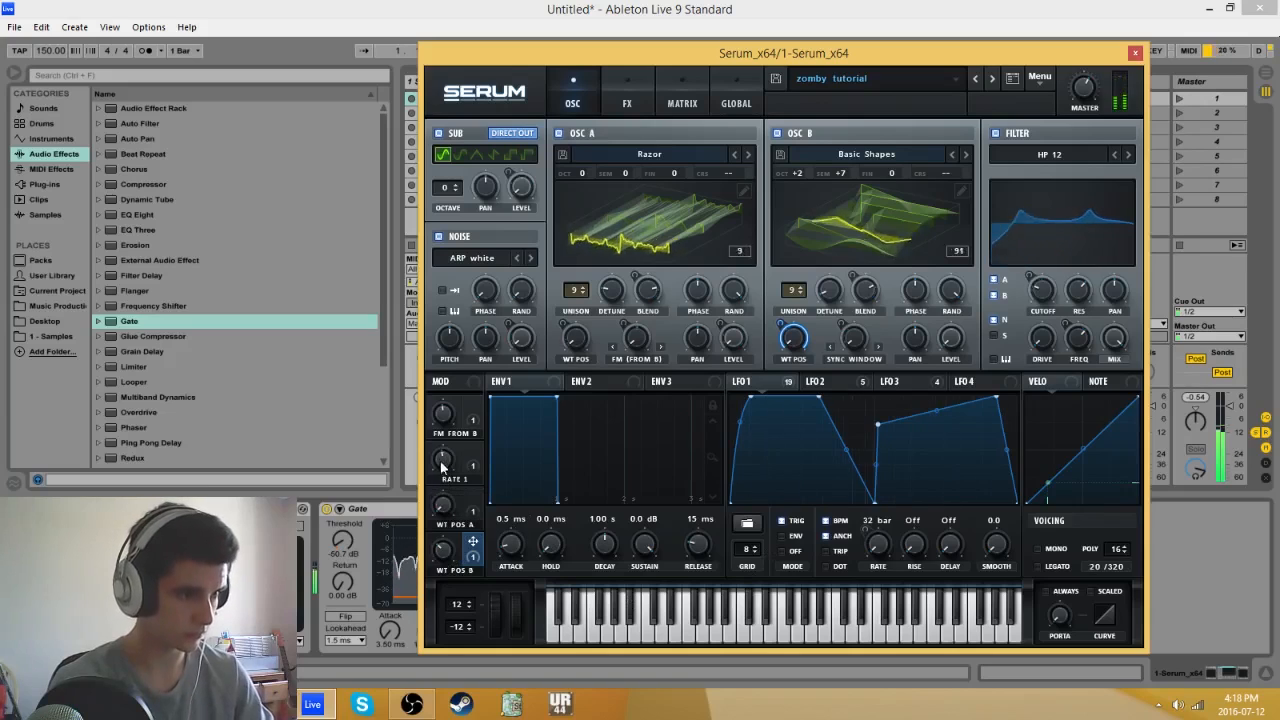
# Step: Reopen the Serum synth, try the FM Sub Osc warp mode on OSC B, and restore its sync window warp
pyautogui.click(1135, 52)
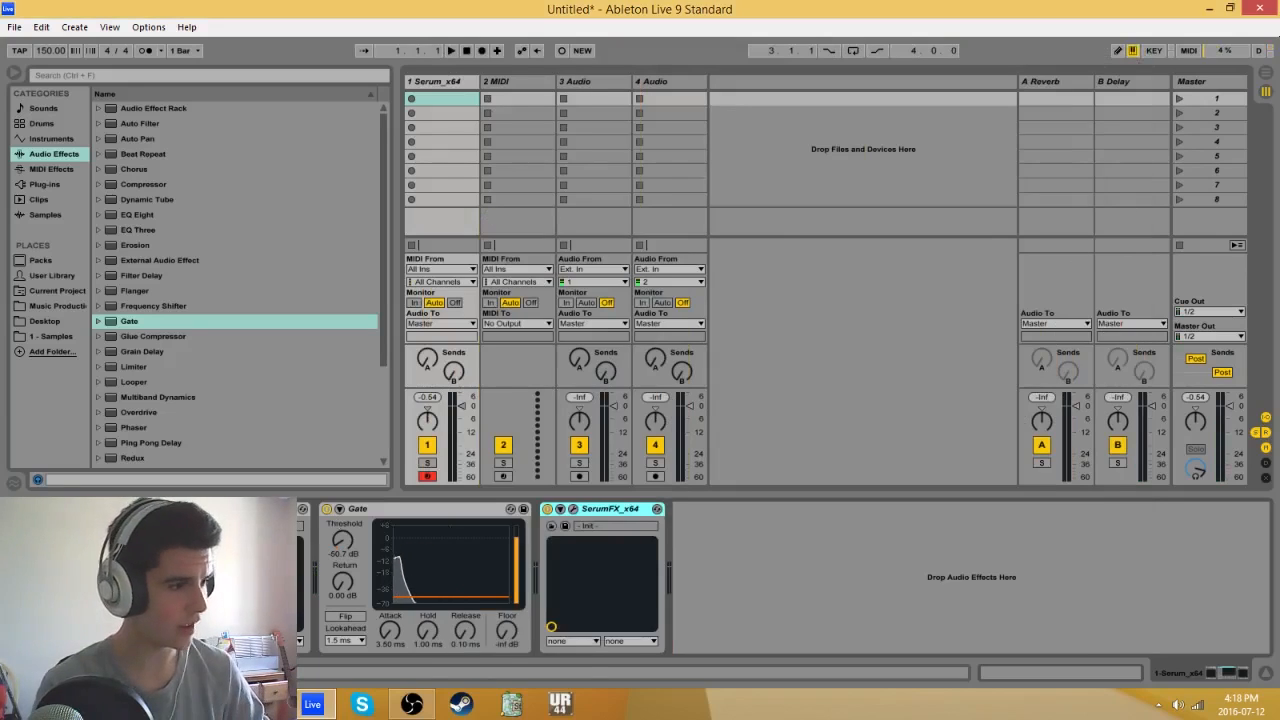
pyautogui.click(219, 509)
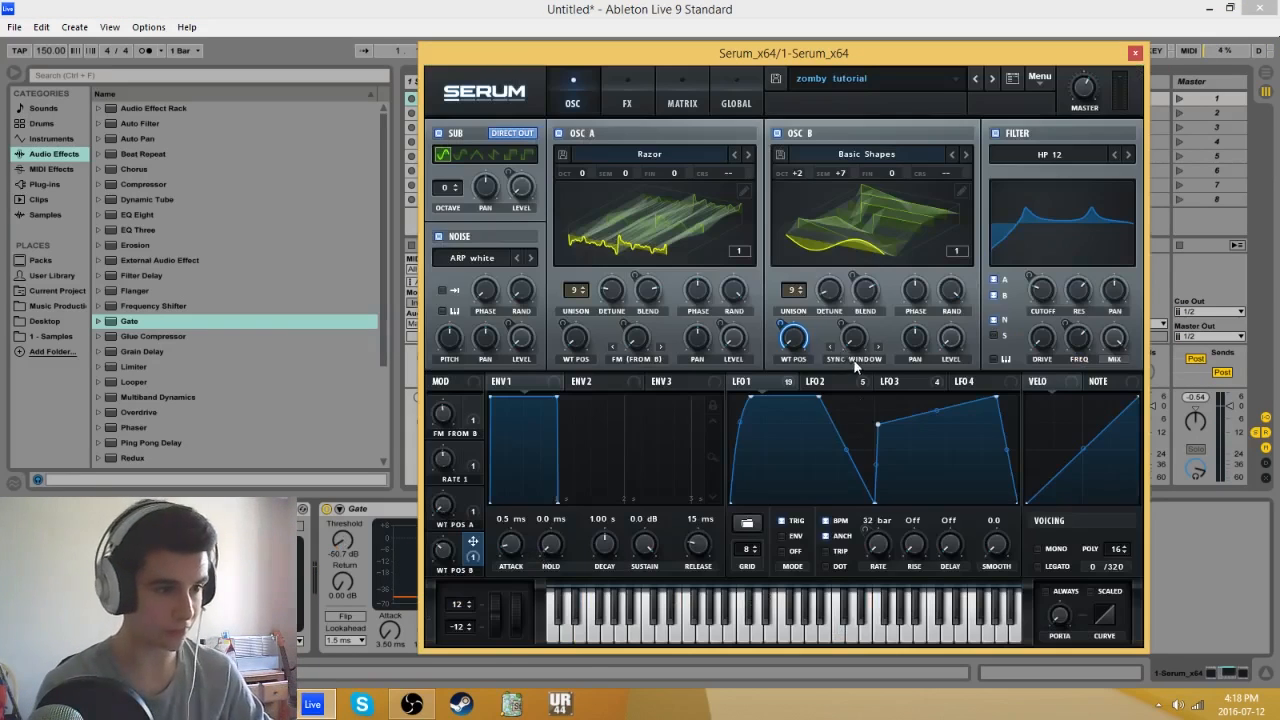
pyautogui.click(855, 361)
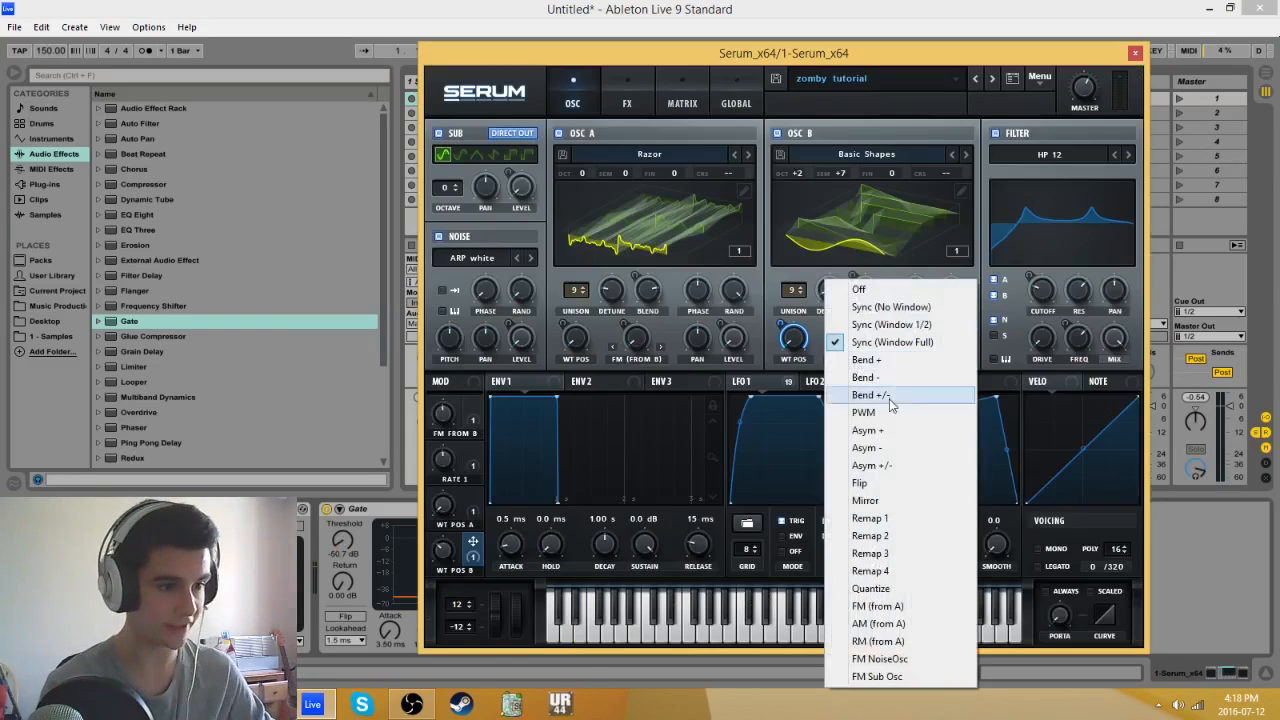
pyautogui.click(893, 680)
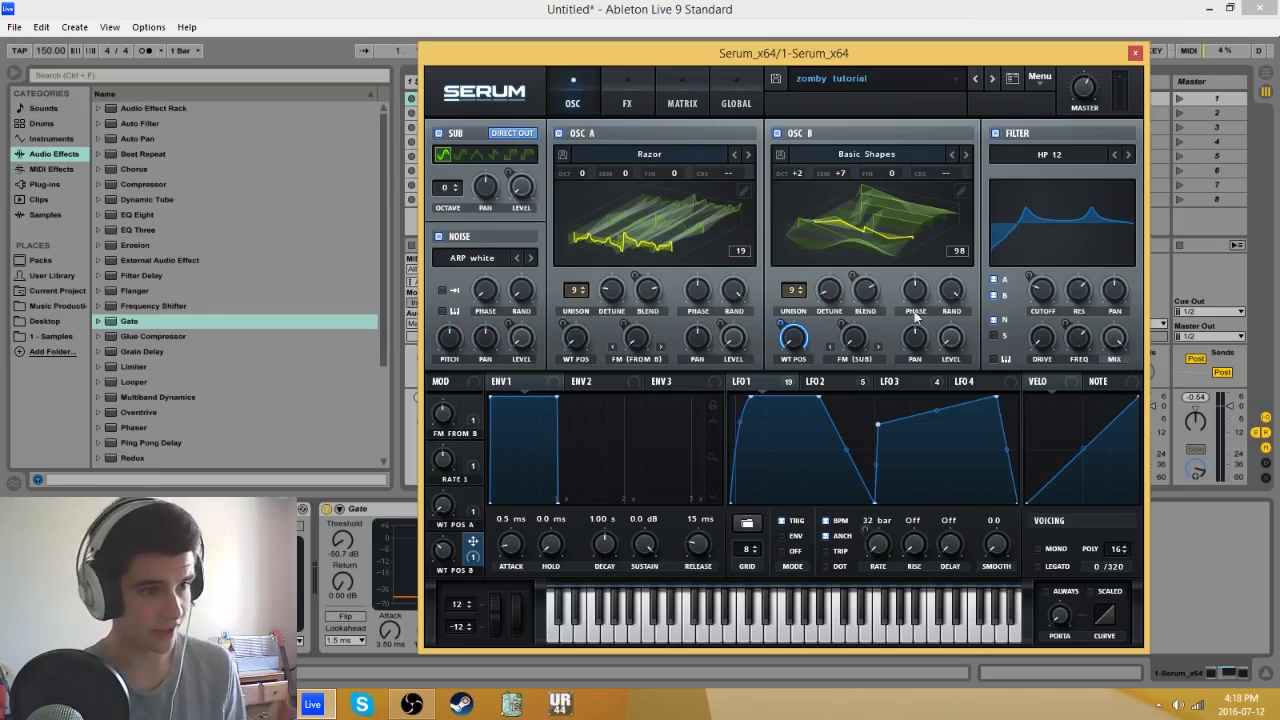
pyautogui.click(868, 361)
pyautogui.click(860, 334)
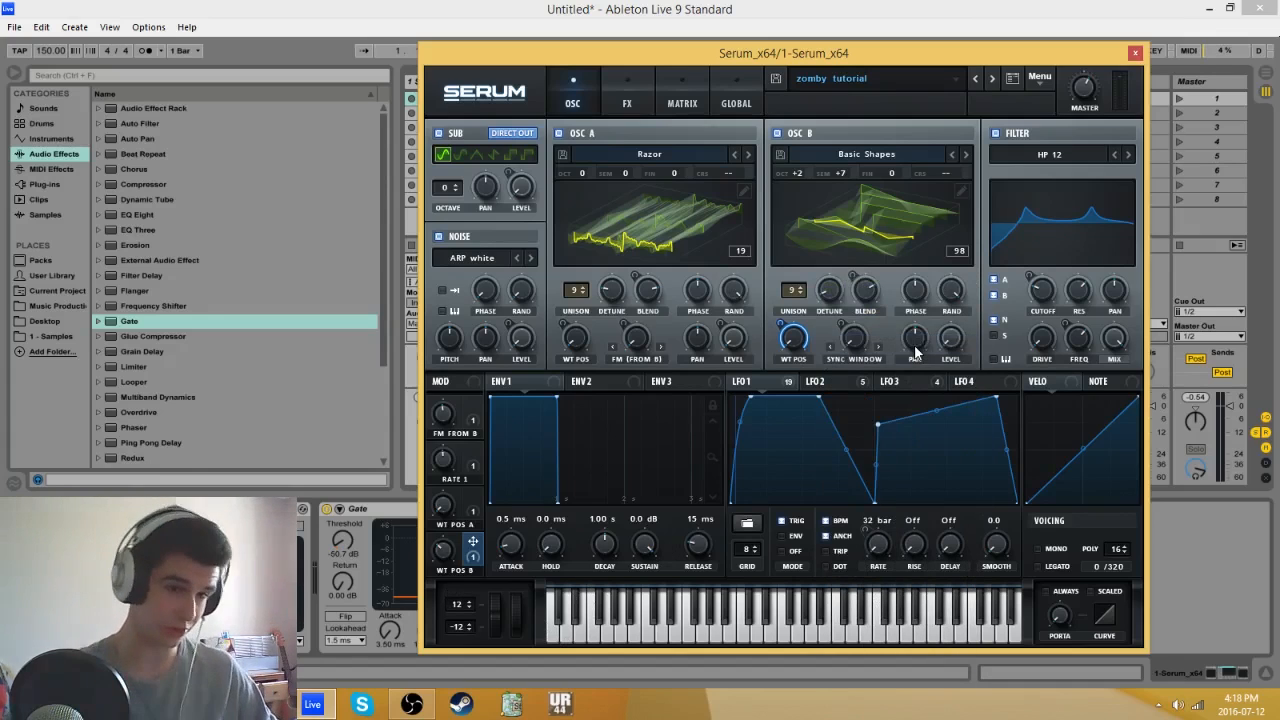